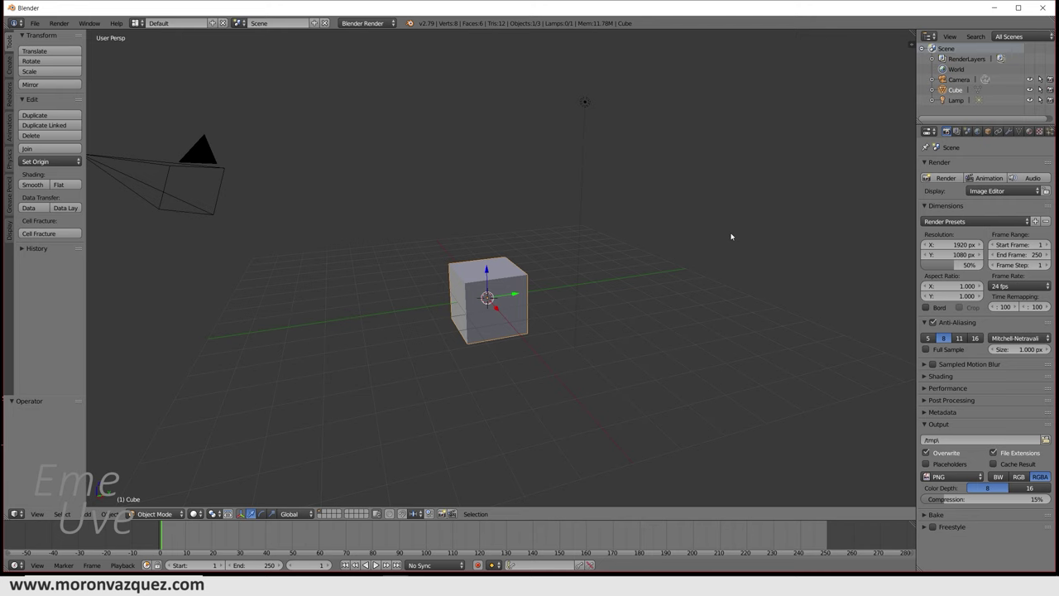
Delete the default cube, camera and lamp from the scene.
scroll(633, 281, "down", 3)
middle_click_drag(632, 282, 627, 324, "shift")
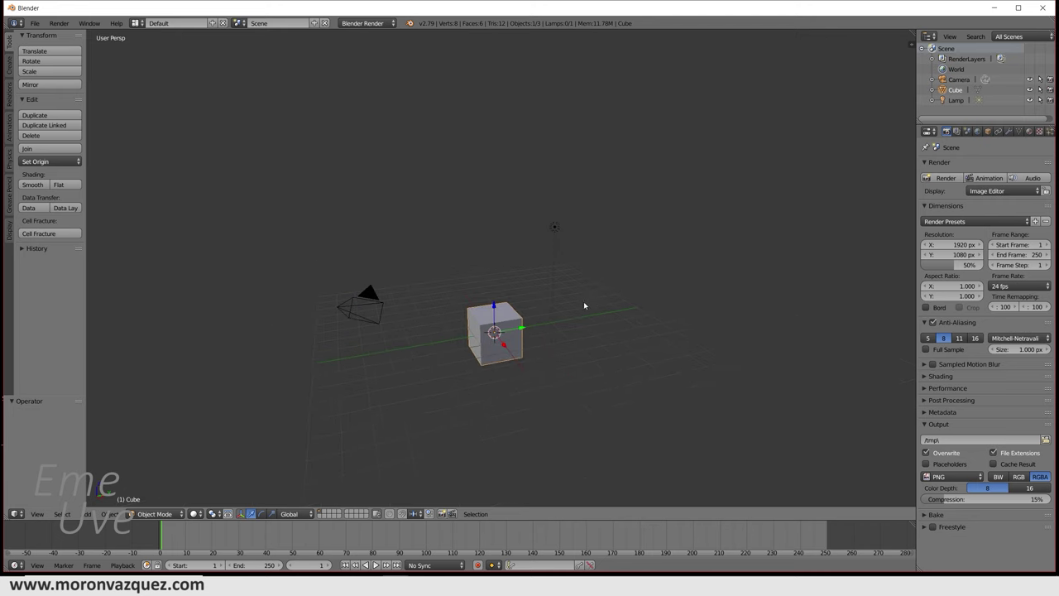
key("a")
key("a")
key("x")
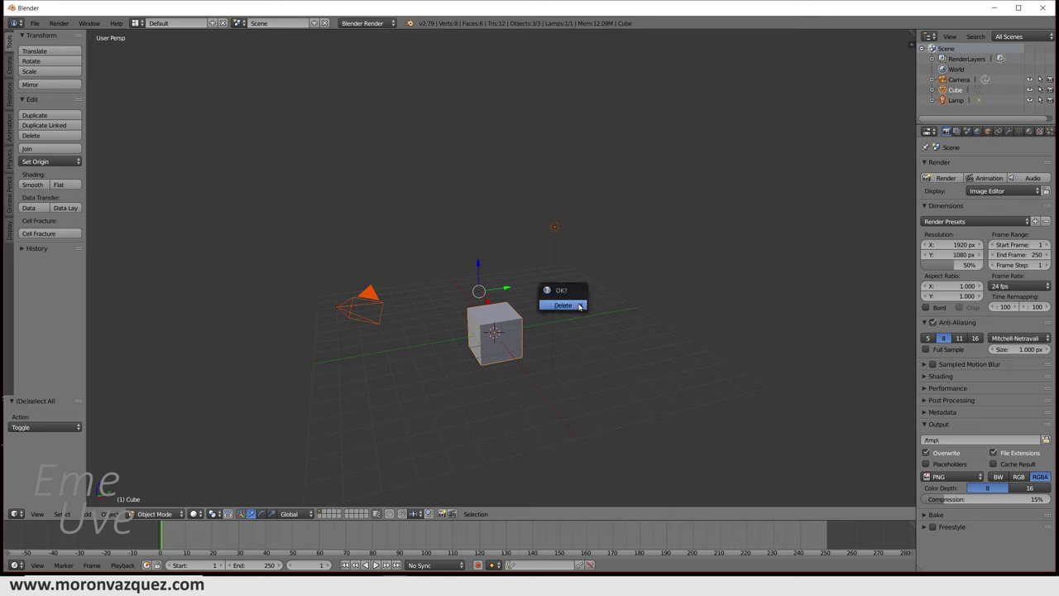
left_click(580, 306)
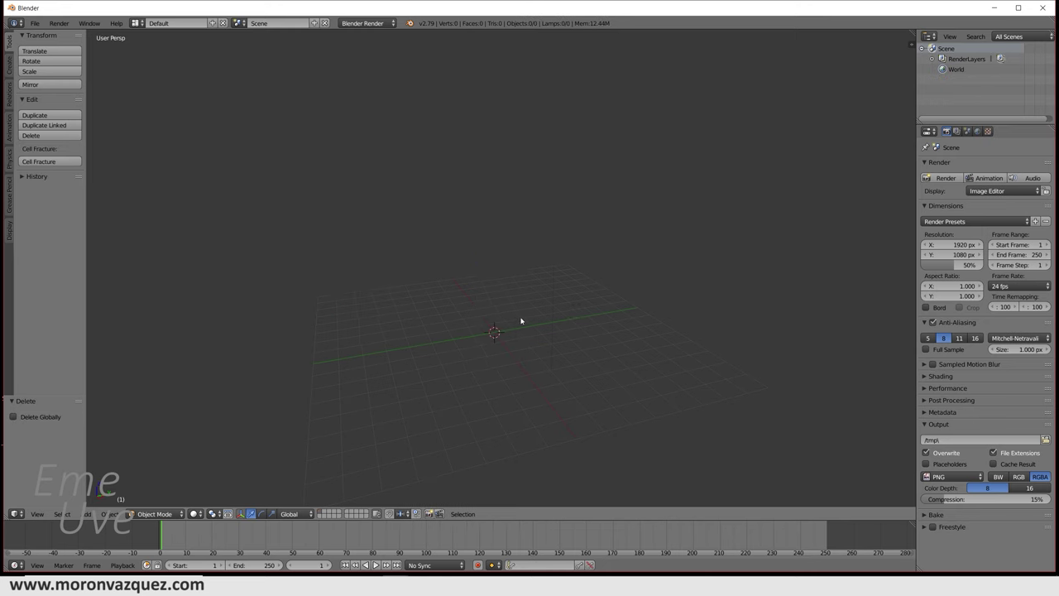
Add a plane mesh and scale it up to 12.844.
mouse_move(521, 320)
middle_mouse_down()
mouse_move(553, 328)
mouse_move(544, 325)
middle_mouse_up()
key("shift+a")
mouse_move(572, 332)
left_click(582, 325)
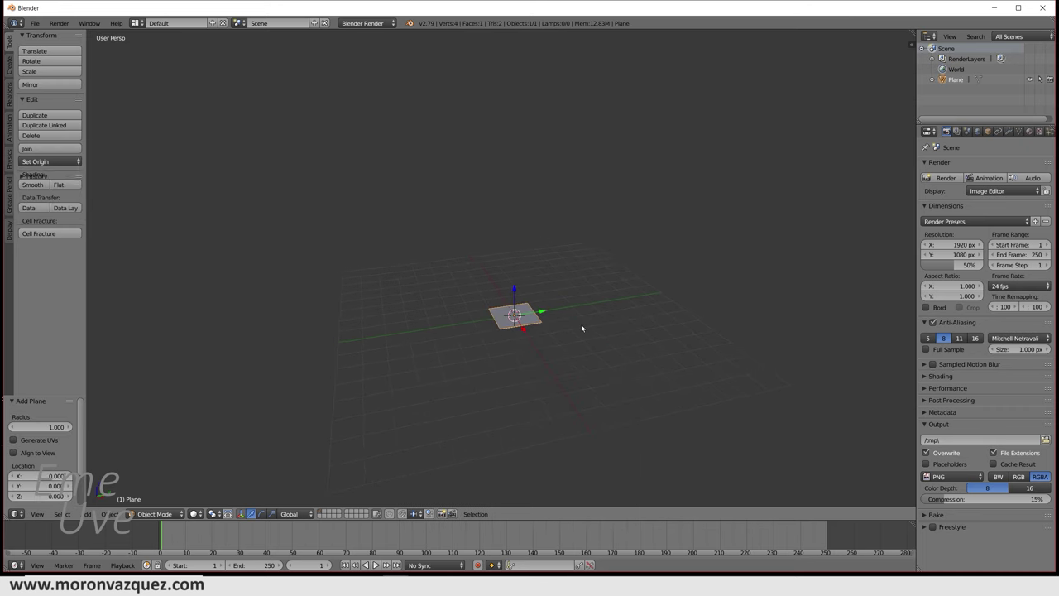
key("s")
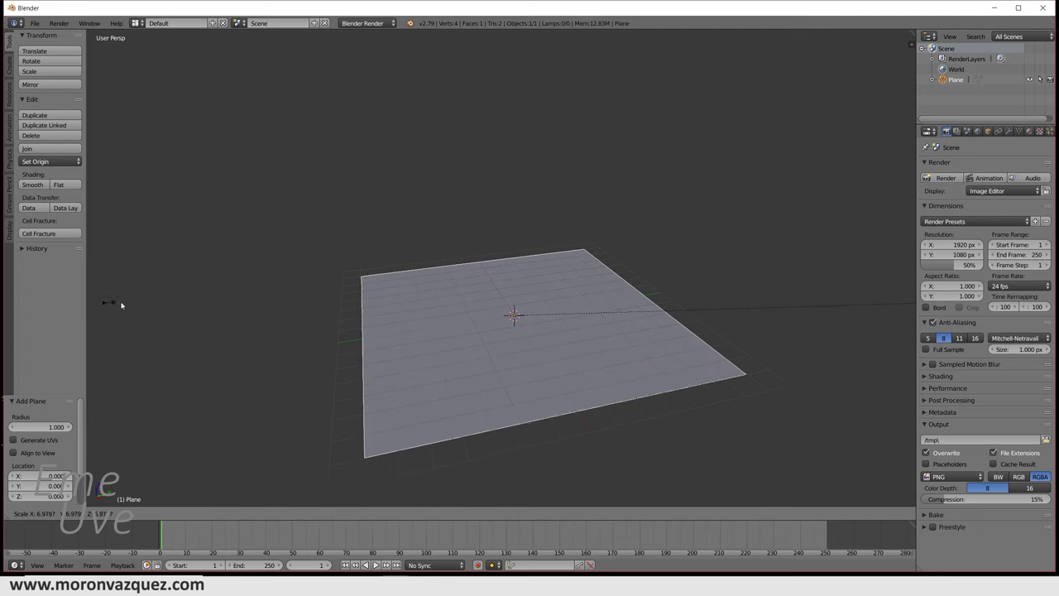
left_click(462, 278)
Raise the plane 0.401 on Z and switch it into Edit Mode.
key("g")
key("z")
left_click(497, 300)
mouse_move(496, 301)
middle_mouse_down()
mouse_move(481, 308)
mouse_move(497, 340)
mouse_move(398, 312)
middle_mouse_up()
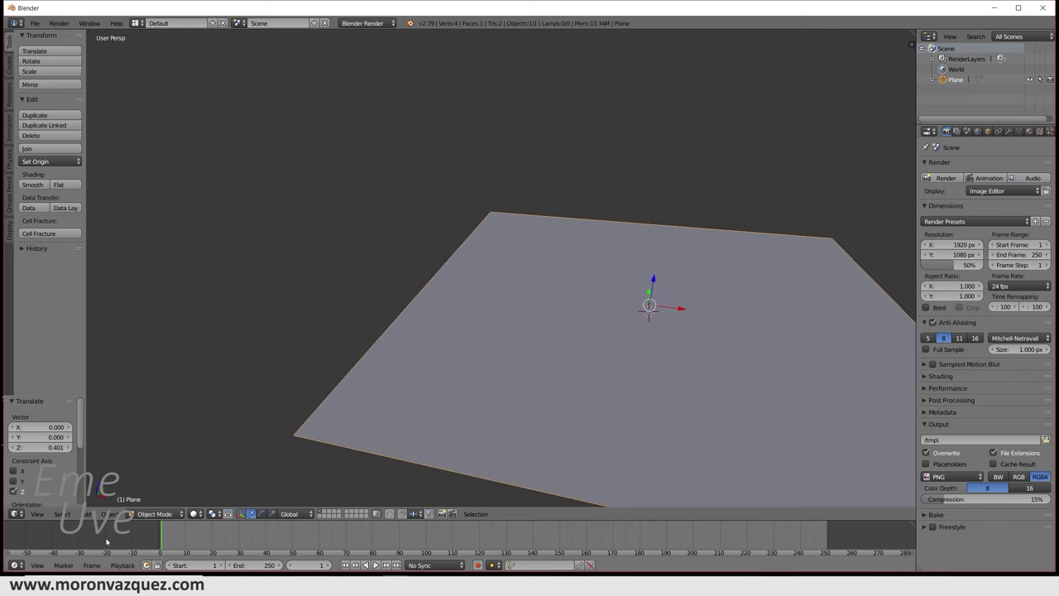
left_click(155, 514)
left_click(153, 490)
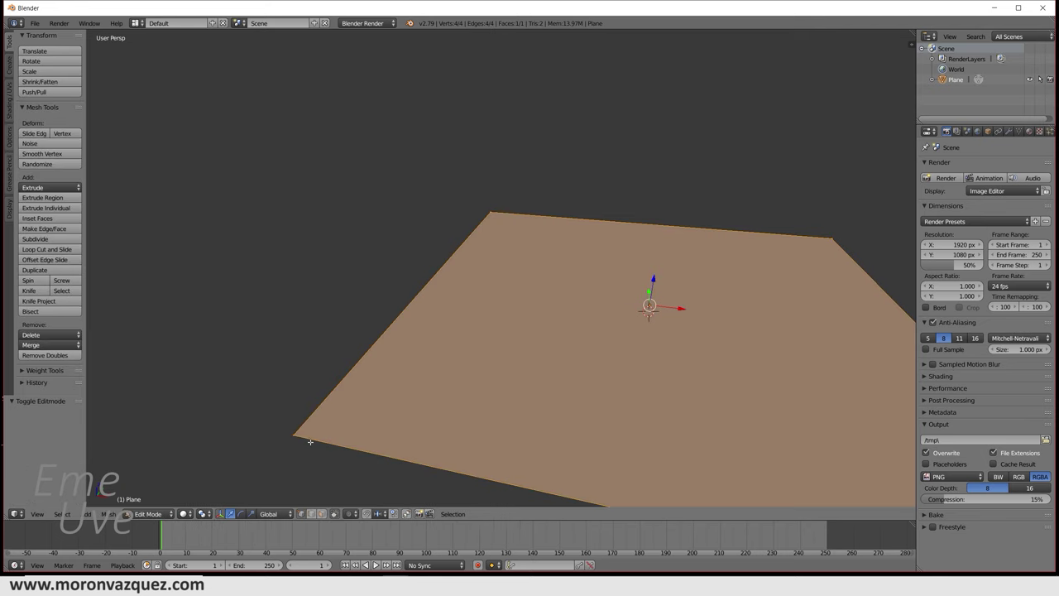
Extrude the plane's back edge outward along X, then raise it upward.
right_click(408, 303)
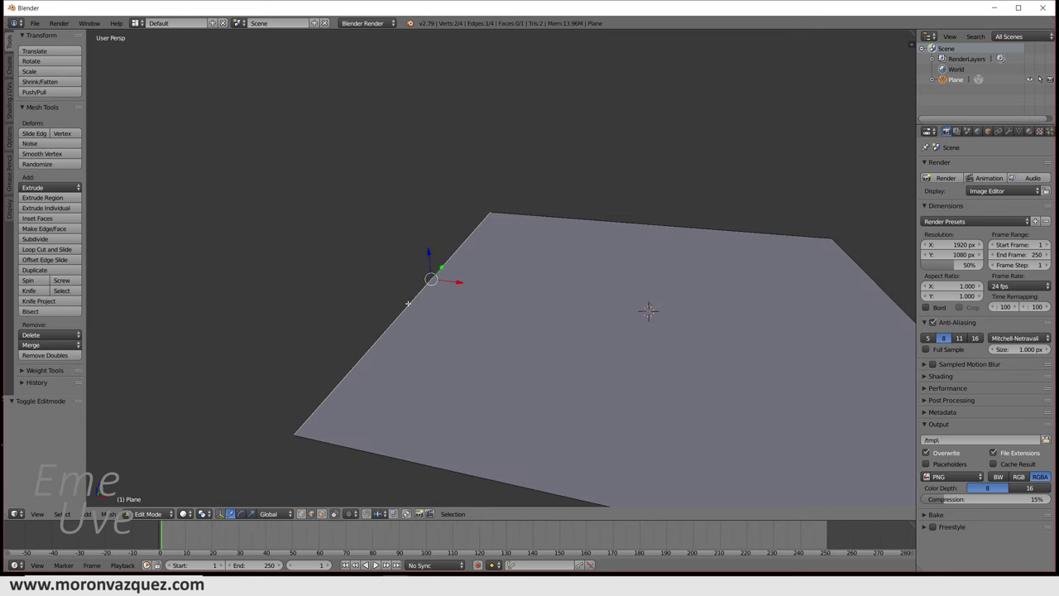
key("e")
right_click(488, 289)
key("g")
key("x")
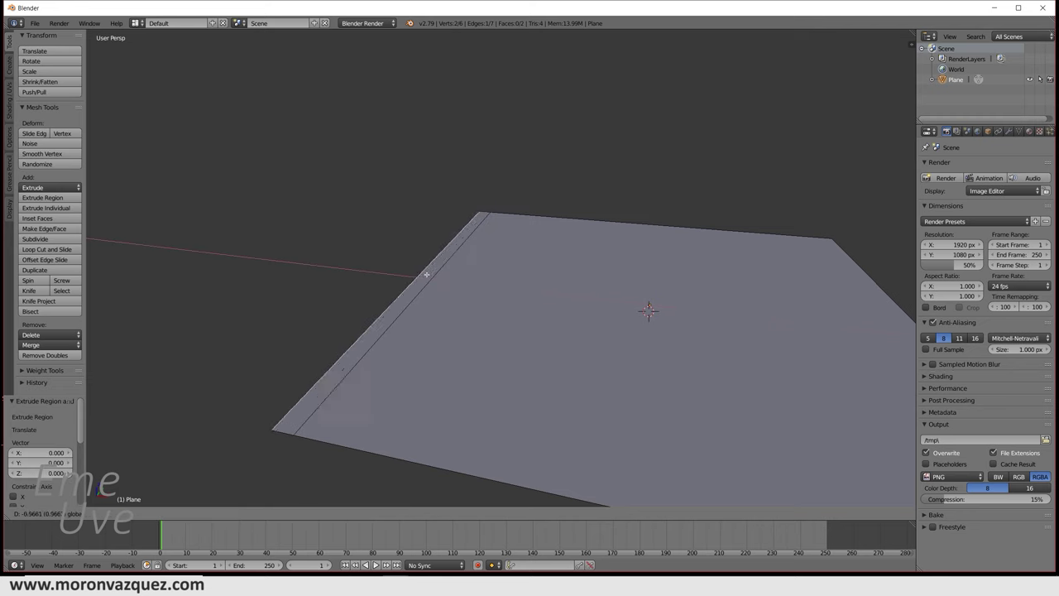
left_click(458, 265)
middle_click_drag(459, 265, 554, 276)
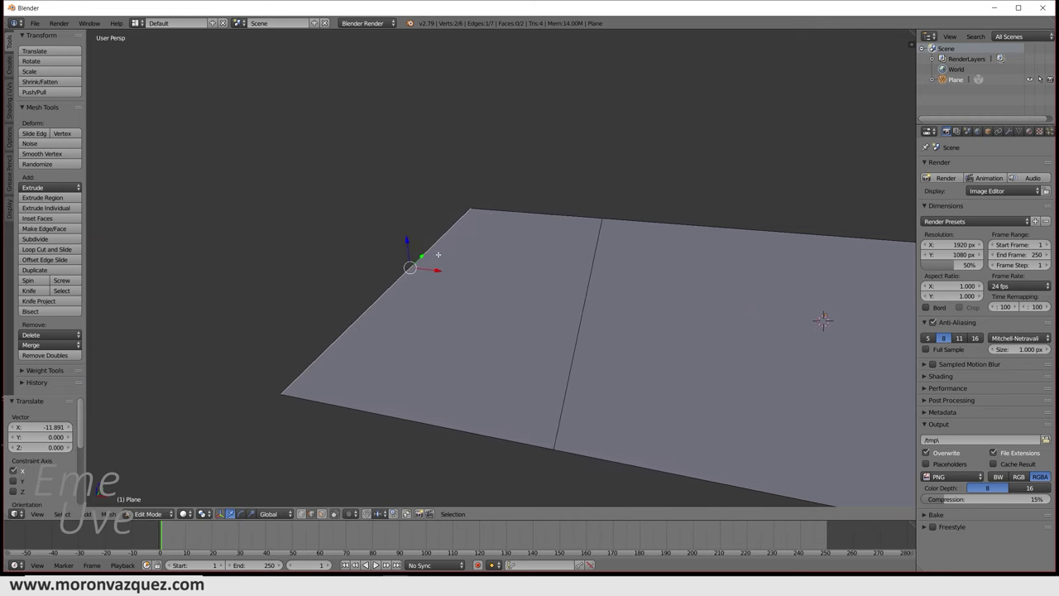
key("g")
key("z")
left_click(426, 177)
middle_click_drag(487, 239, 507, 348)
Extrude the raised edge high up into a wall section and shift it along X.
key("e")
right_click(507, 347)
key("g")
key("z")
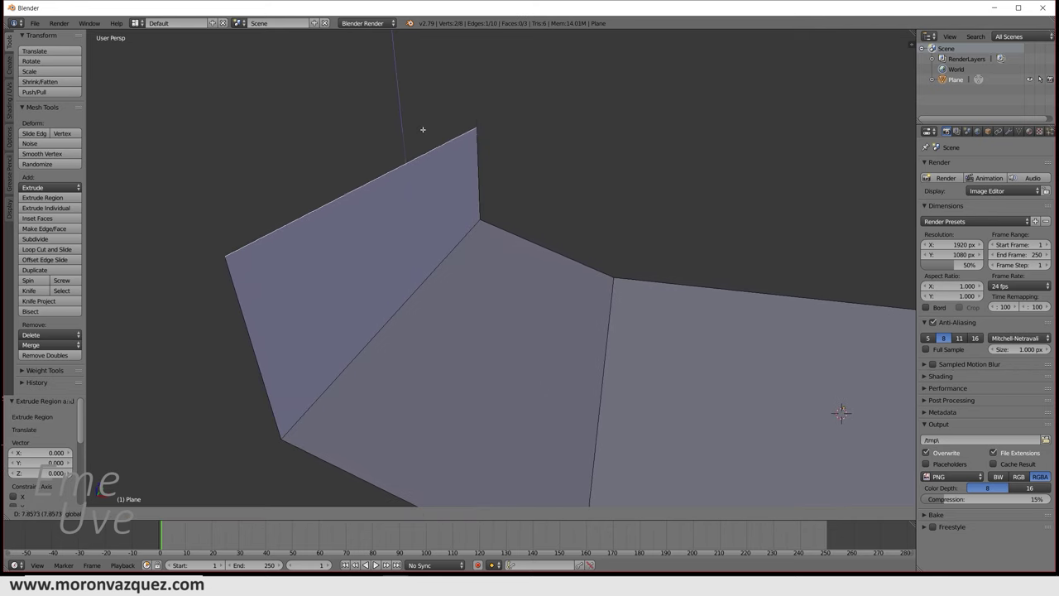
left_click(423, 108)
left_click_drag(432, 133, 386, 118)
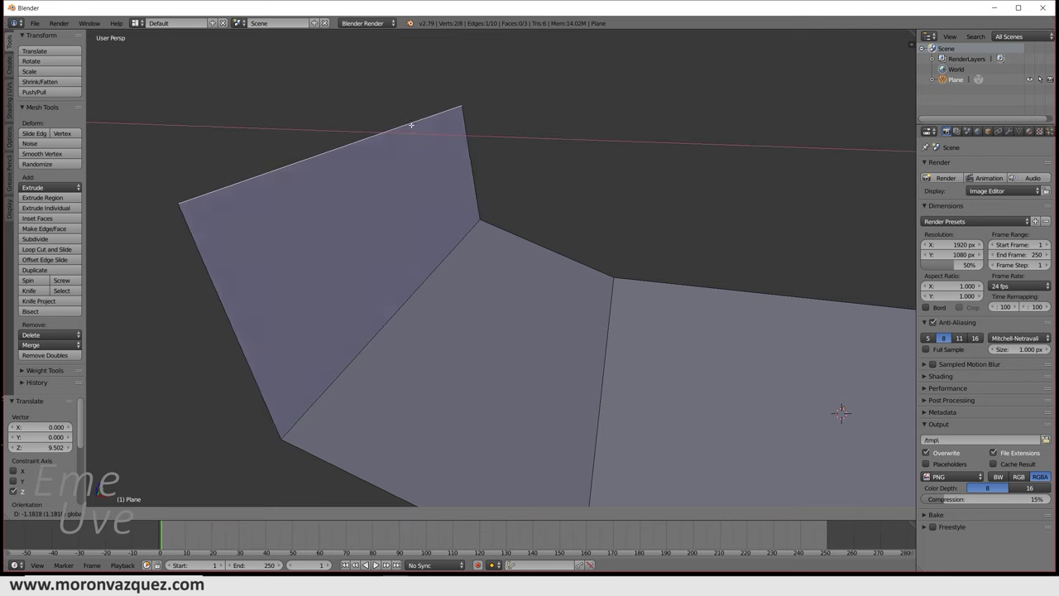
mouse_move(386, 118)
middle_mouse_down()
mouse_move(536, 168)
mouse_move(470, 377)
middle_mouse_up()
Try one more upward extrusion of the top edge, then undo it as too tall.
key("e")
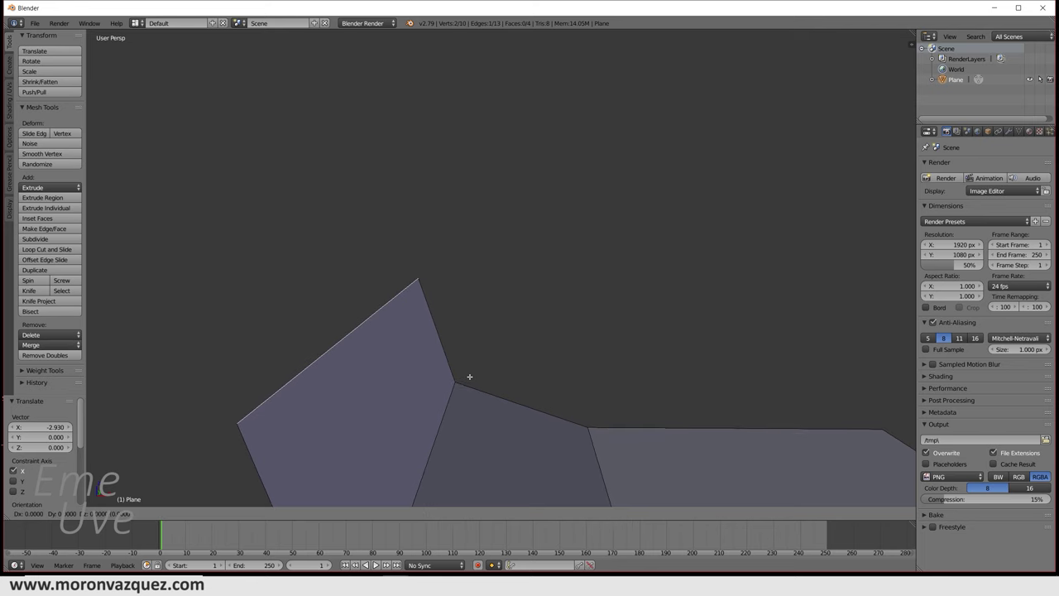
left_click(469, 376)
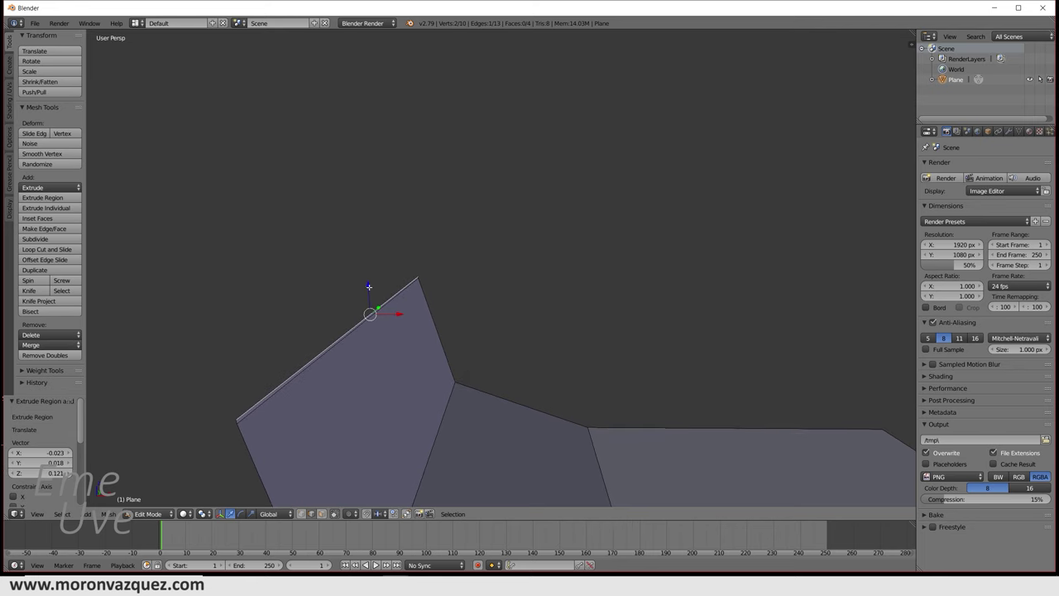
left_click_drag(370, 283, 356, 52)
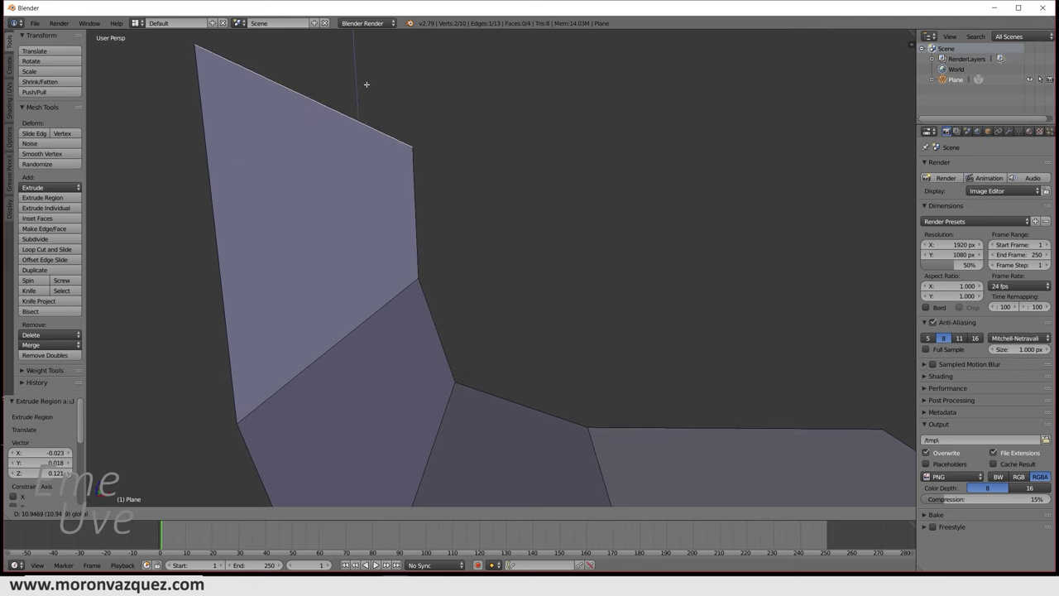
key("ctrl+z")
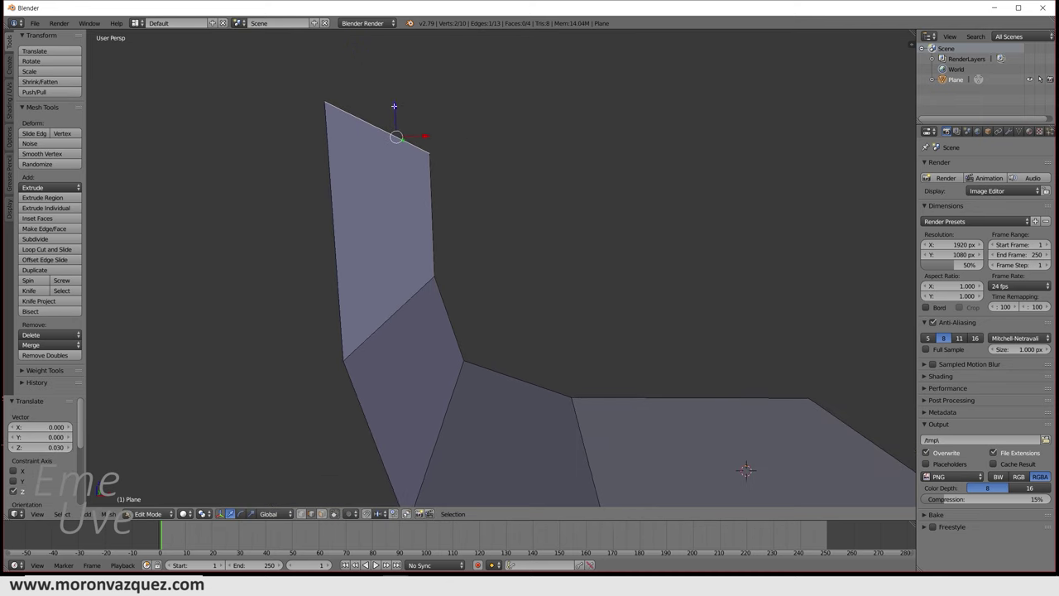
Inspect the finished wall from the front and switch back to Object Mode.
mouse_move(504, 196)
middle_mouse_down()
mouse_move(451, 218)
mouse_move(496, 241)
middle_mouse_up()
scroll(510, 196, "up", 2)
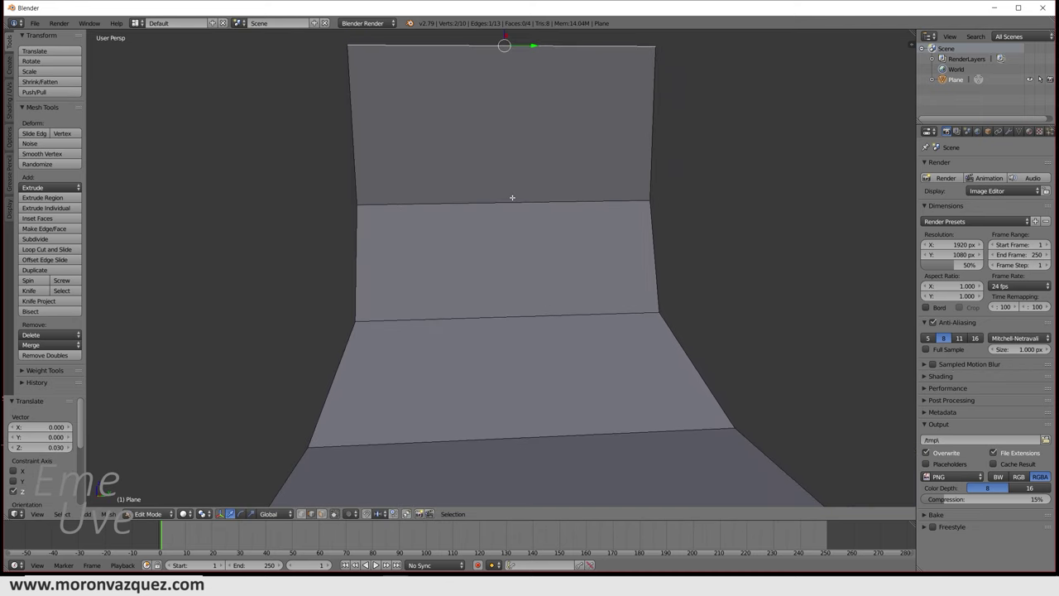
scroll(516, 218, "down", 3)
scroll(533, 247, "down", 2)
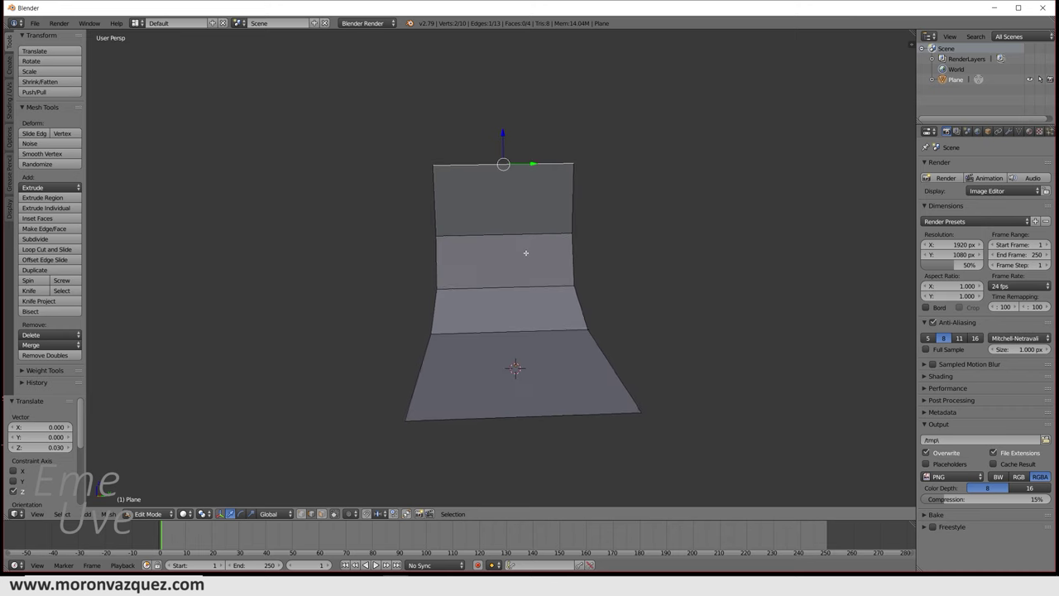
scroll(543, 263, "up", 2)
mouse_move(553, 267)
middle_mouse_down()
mouse_move(544, 244)
mouse_move(684, 334)
mouse_move(611, 342)
middle_mouse_up()
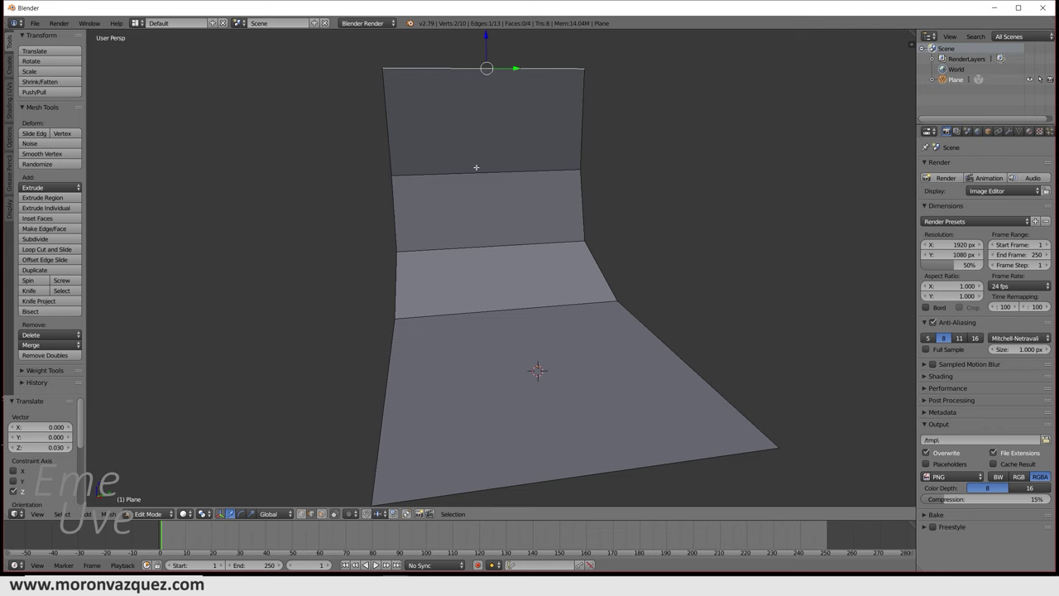
middle_click_drag(530, 376, 530, 361, "shift")
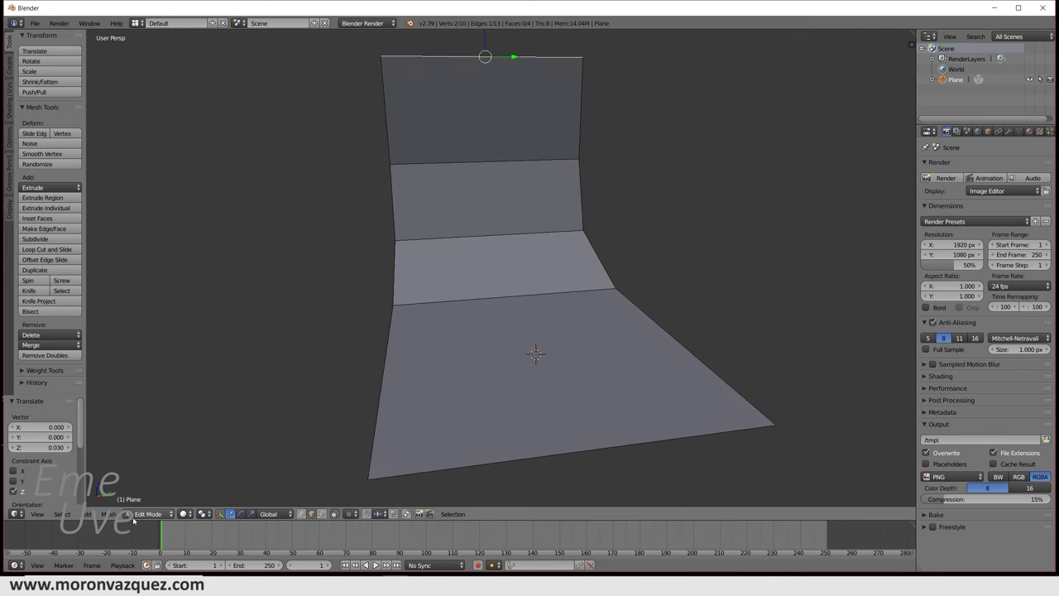
left_click(147, 514)
left_click(154, 501)
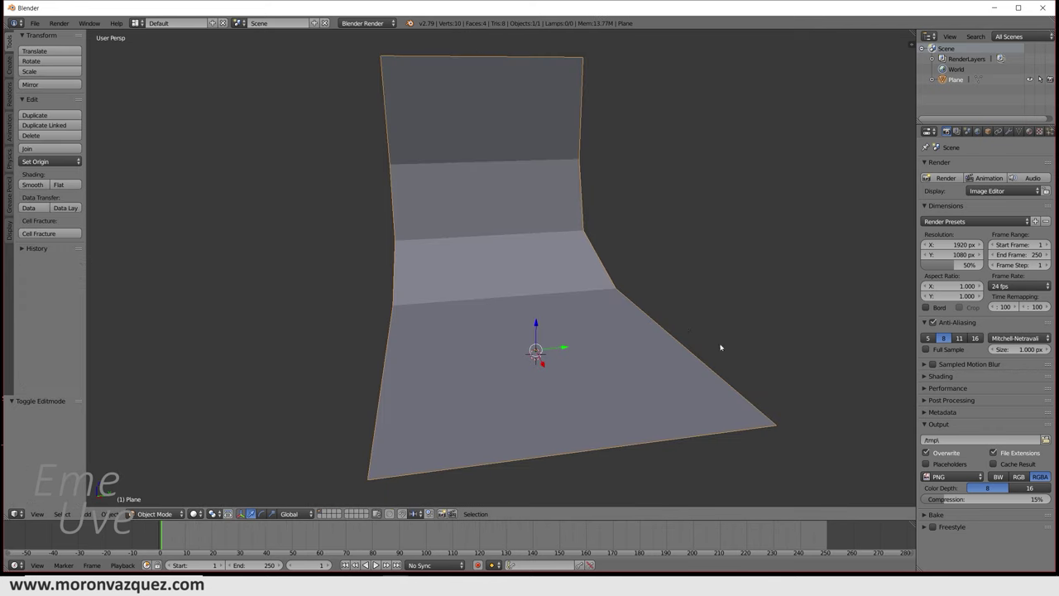
Add a Subdivision Surface modifier to the backdrop with viewport level 4.
middle_click_drag(659, 367, 648, 368)
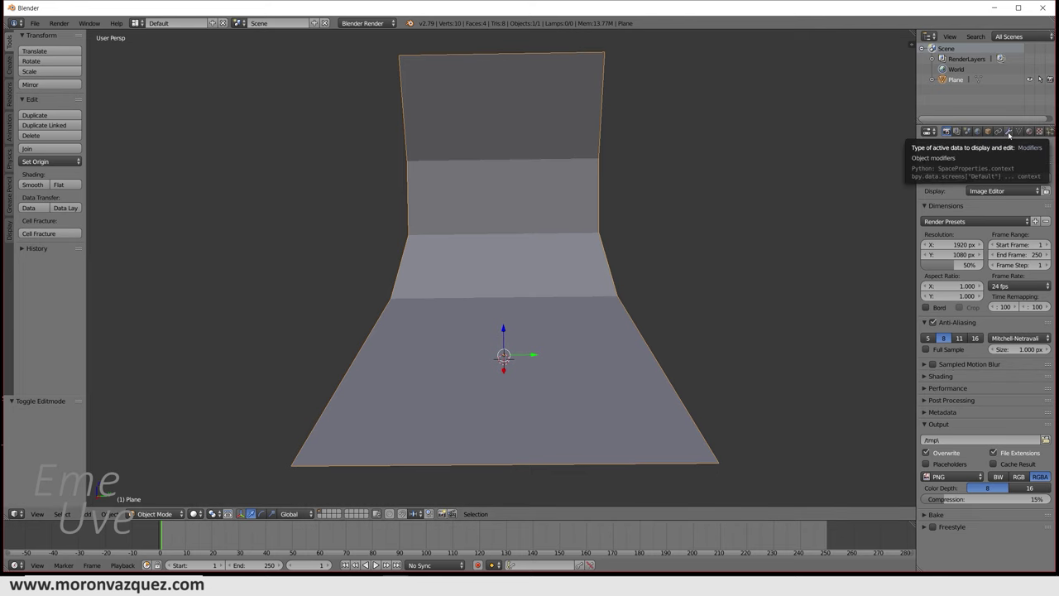
left_click(1009, 135)
left_click(981, 166)
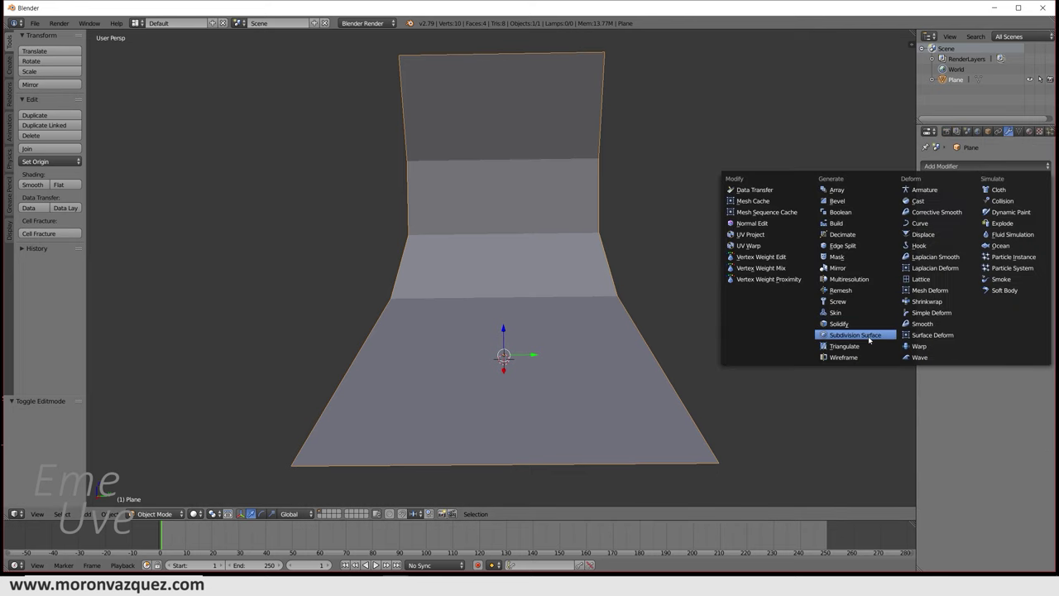
left_click(870, 336)
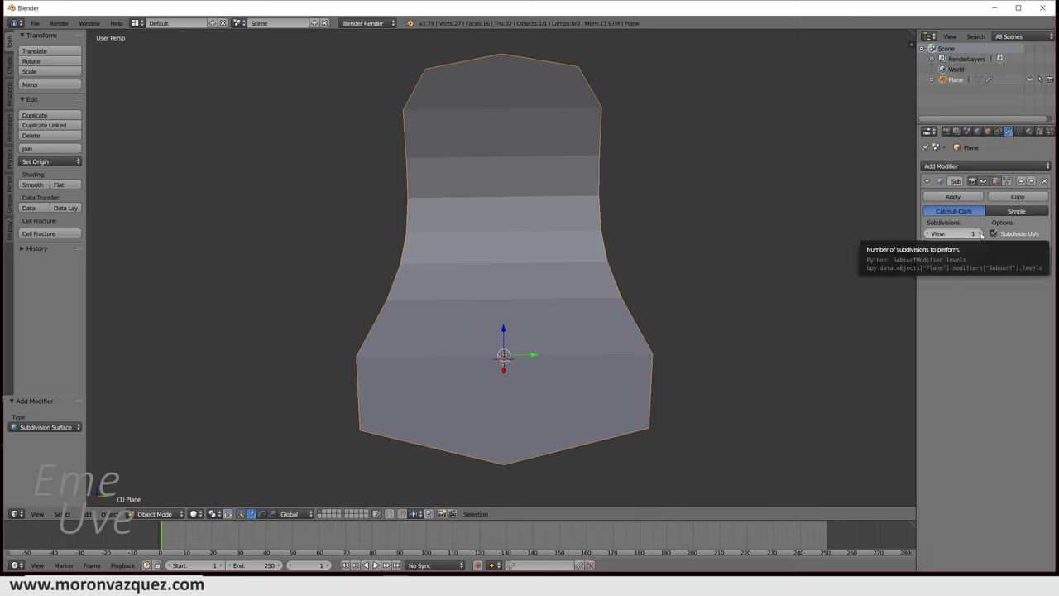
left_click(982, 234)
left_click(981, 234)
left_click(982, 234)
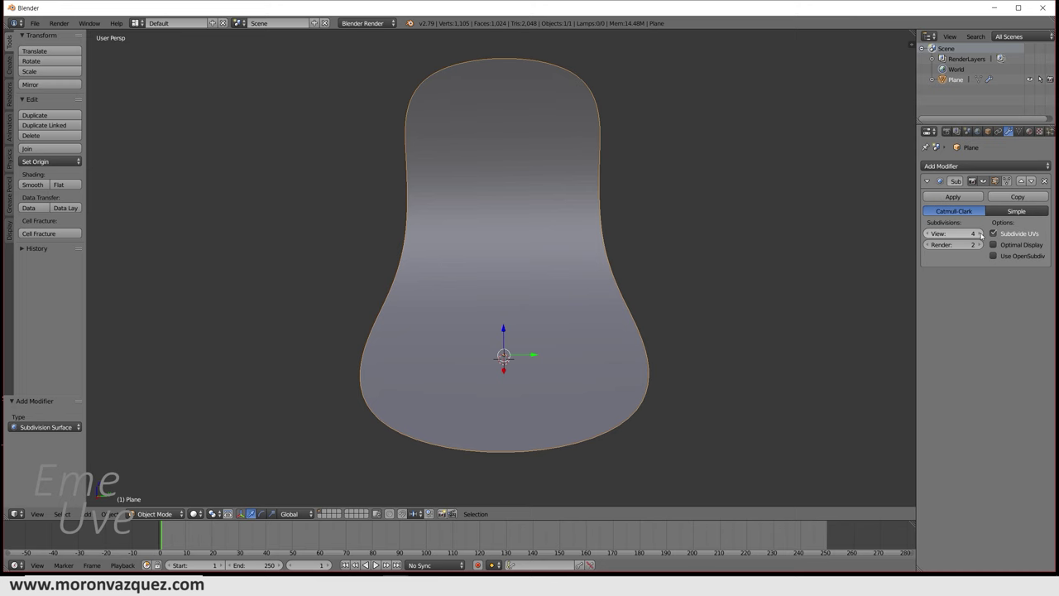
Raise the modifier's render subdivisions to 6.
left_click(982, 246)
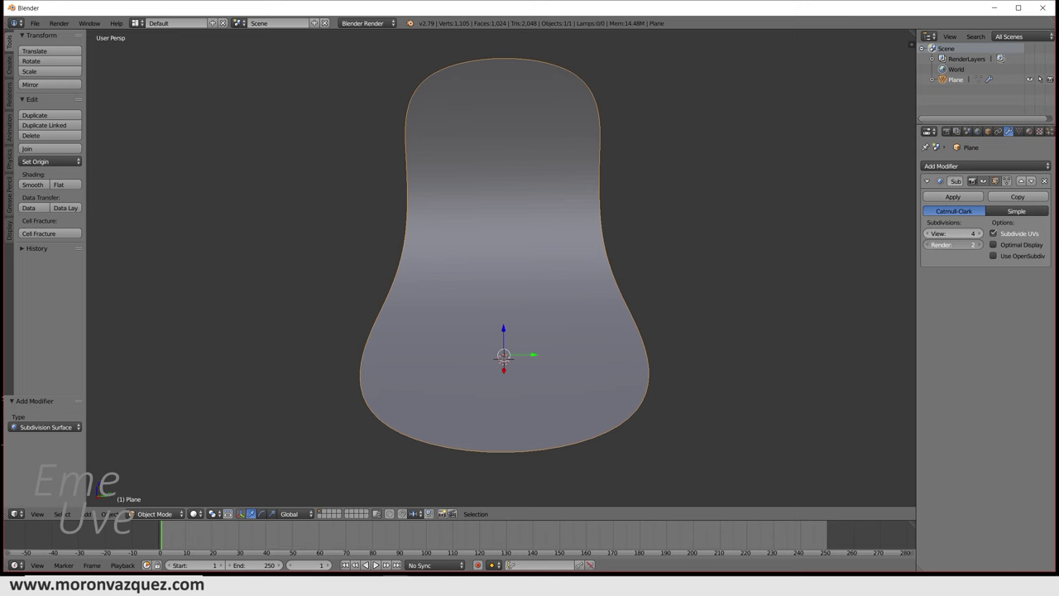
left_click(982, 246)
left_click(982, 246)
left_click(982, 246)
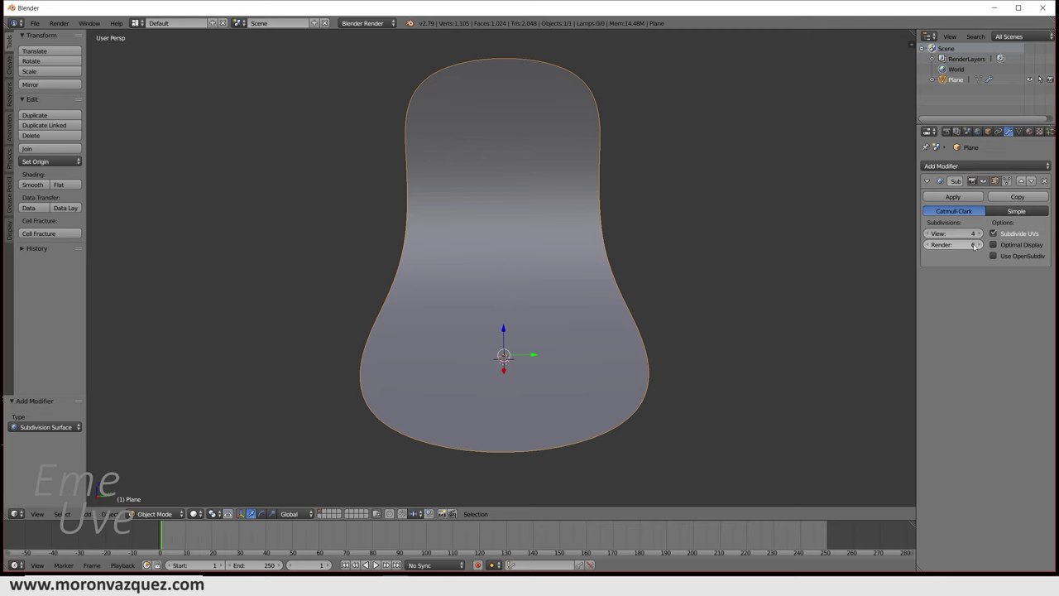
scroll(505, 218, "up", 5)
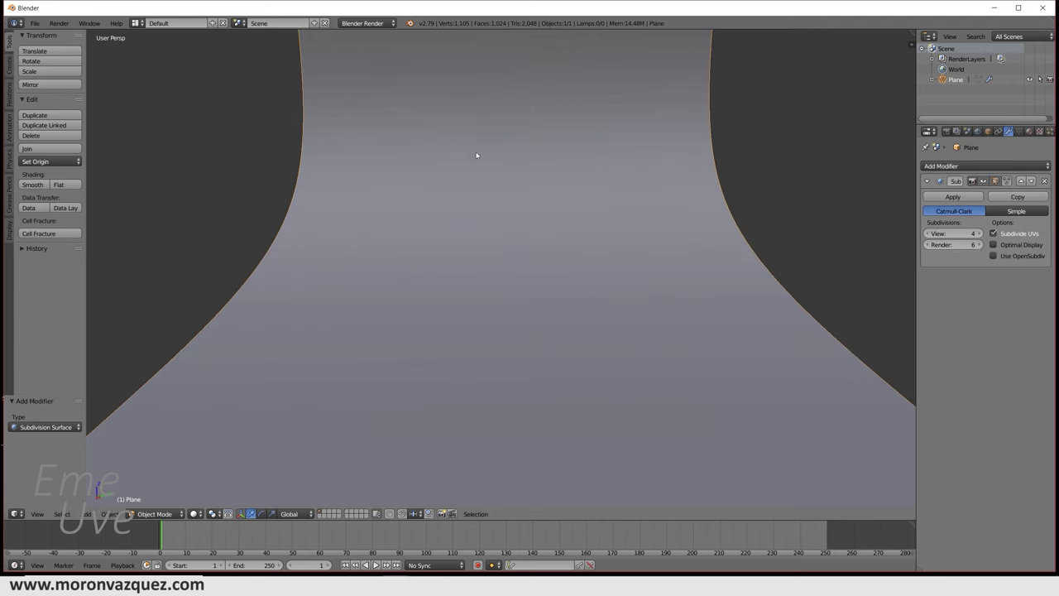
Briefly try viewport subdivisions of 6, then set them back to 4.
left_click(981, 234)
left_click(981, 234)
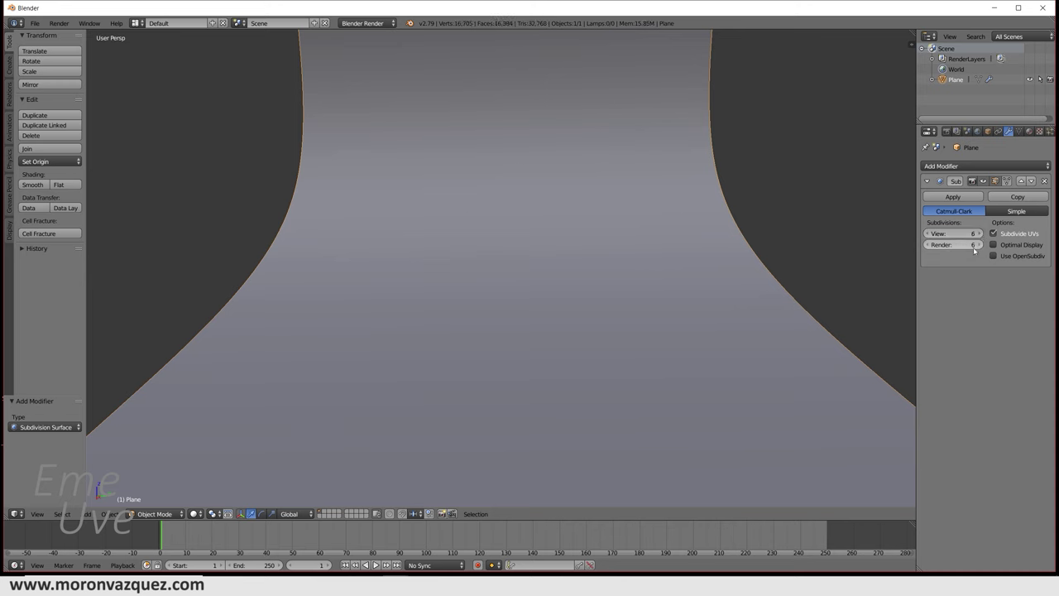
left_click(927, 235)
left_click(927, 234)
scroll(584, 239, "down", 3)
scroll(591, 237, "down", 2)
mouse_move(591, 236)
middle_mouse_down()
mouse_move(641, 260)
mouse_move(687, 260)
middle_mouse_up()
scroll(687, 263, "down", 2)
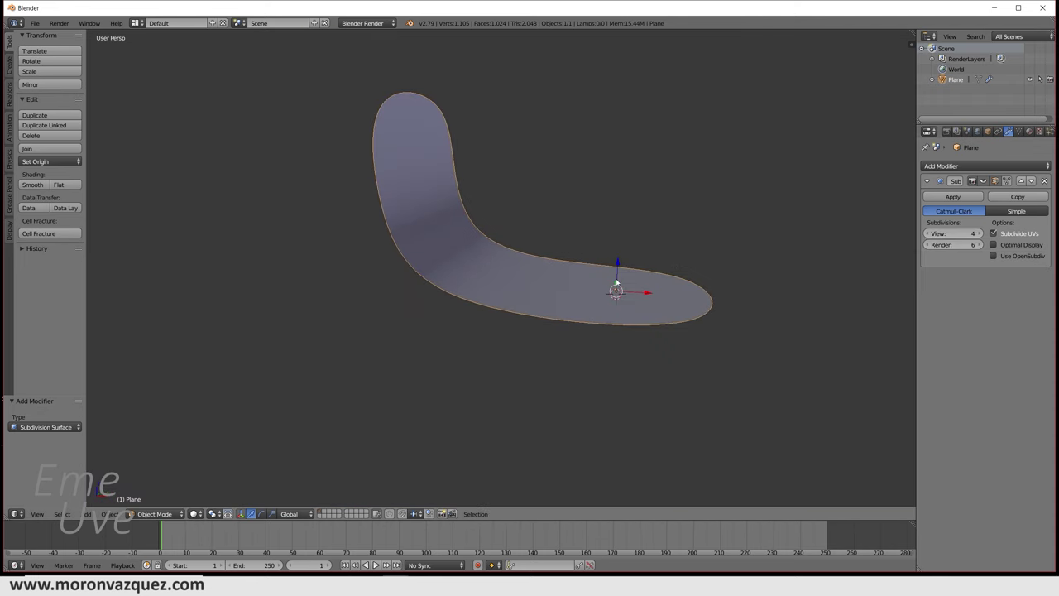
Stretch the backdrop to 1.419 along Y with the scale gizmo, then go to the Coca_Cola.blend window.
middle_click_drag(593, 278, 587, 277)
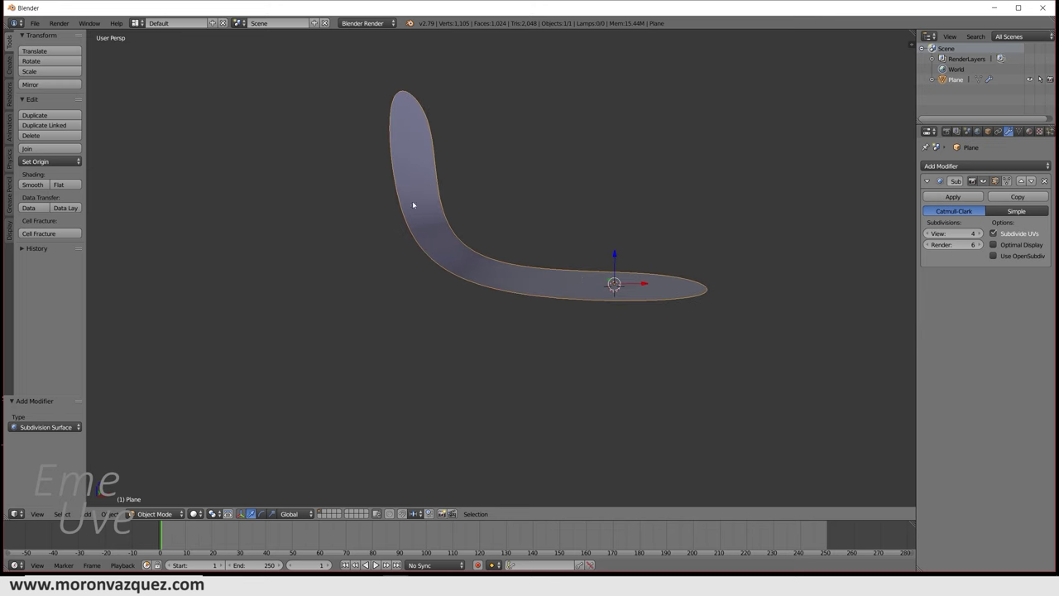
left_click(271, 514)
left_click_drag(616, 254, 616, 245)
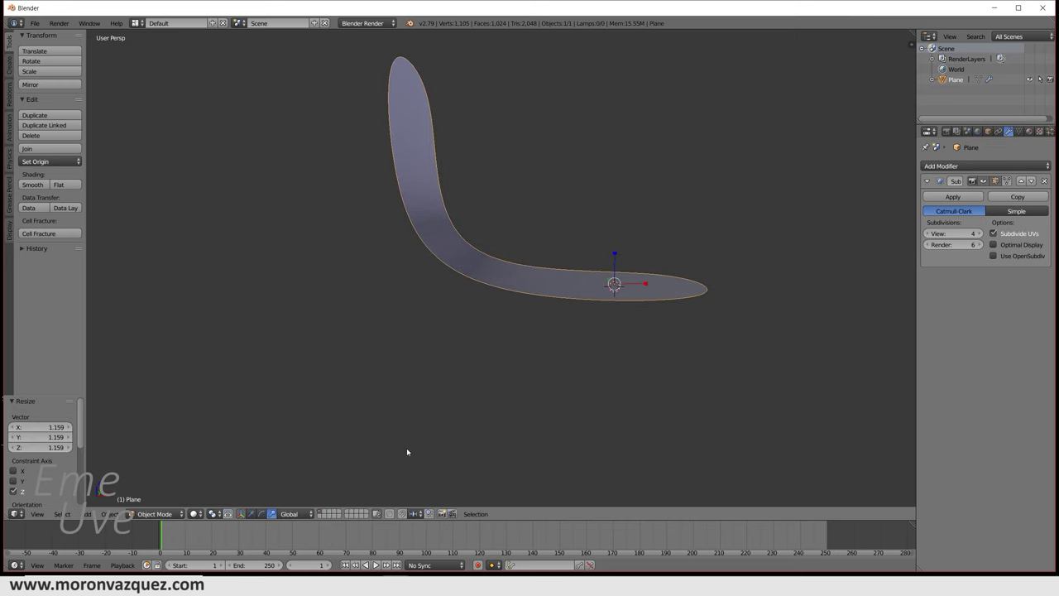
left_click(165, 514)
middle_click_drag(582, 334, 491, 337)
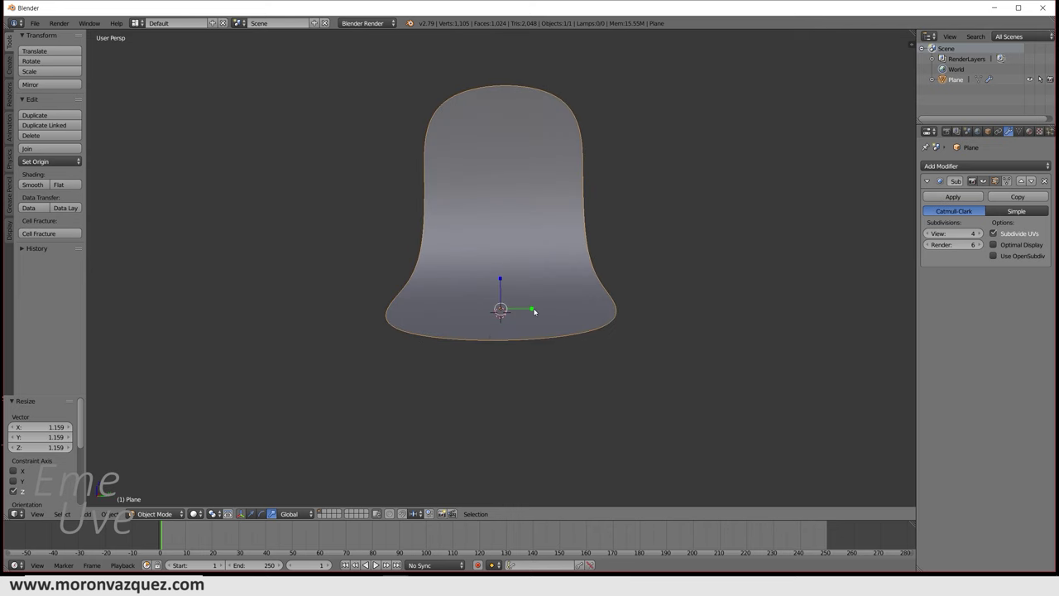
left_click_drag(534, 310, 548, 310)
mouse_move(548, 309)
middle_mouse_down()
mouse_move(583, 322)
mouse_move(568, 288)
middle_mouse_up()
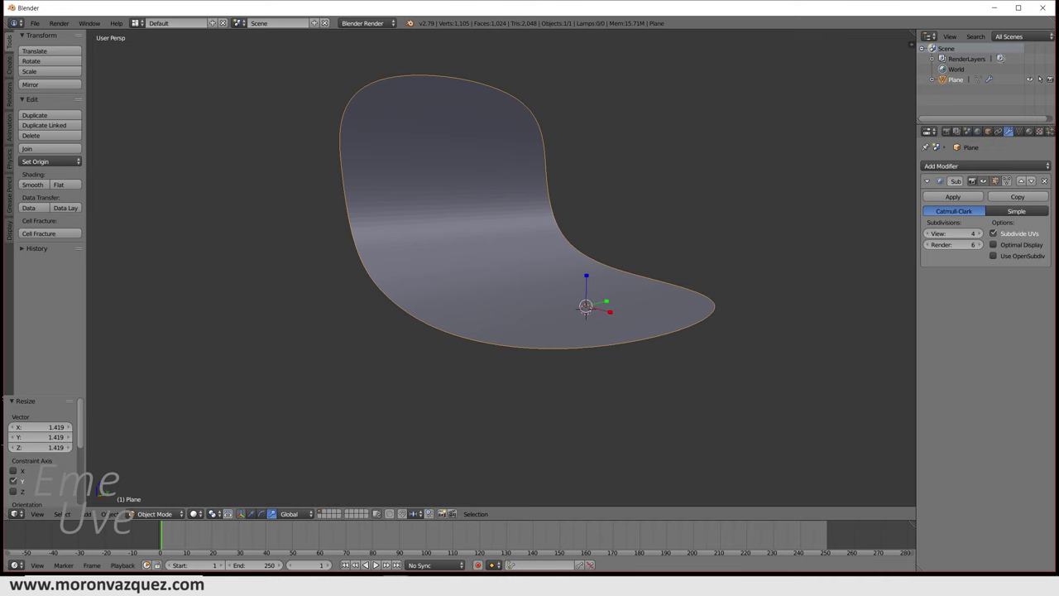
left_click(429, 542)
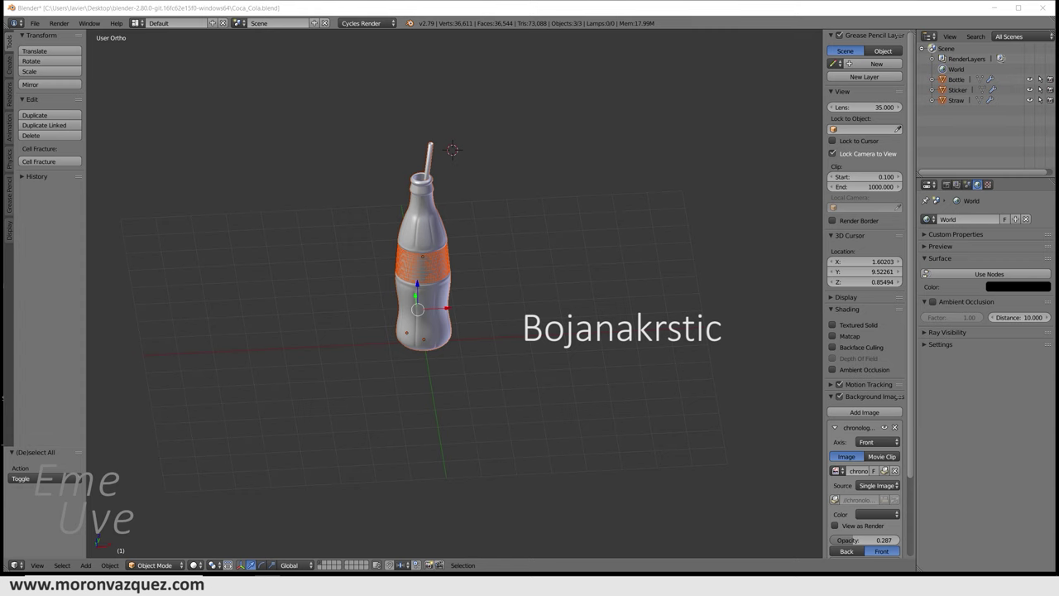
Copy Bottle, Sticker and Straw from Coca_Cola.blend and paste them into the backdrop scene.
middle_click_drag(517, 286, 516, 328)
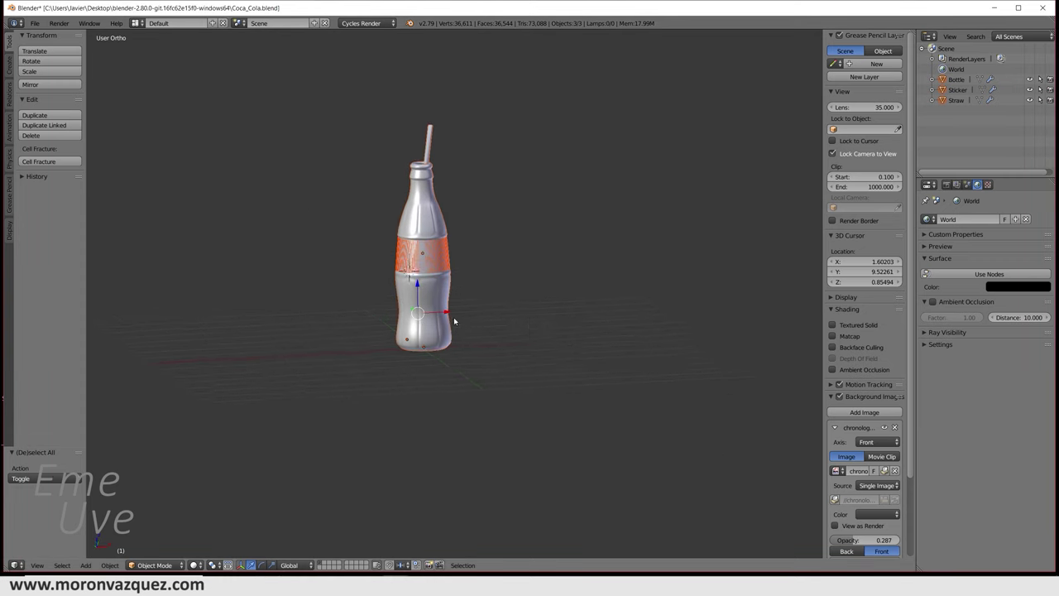
key("ctrl+c")
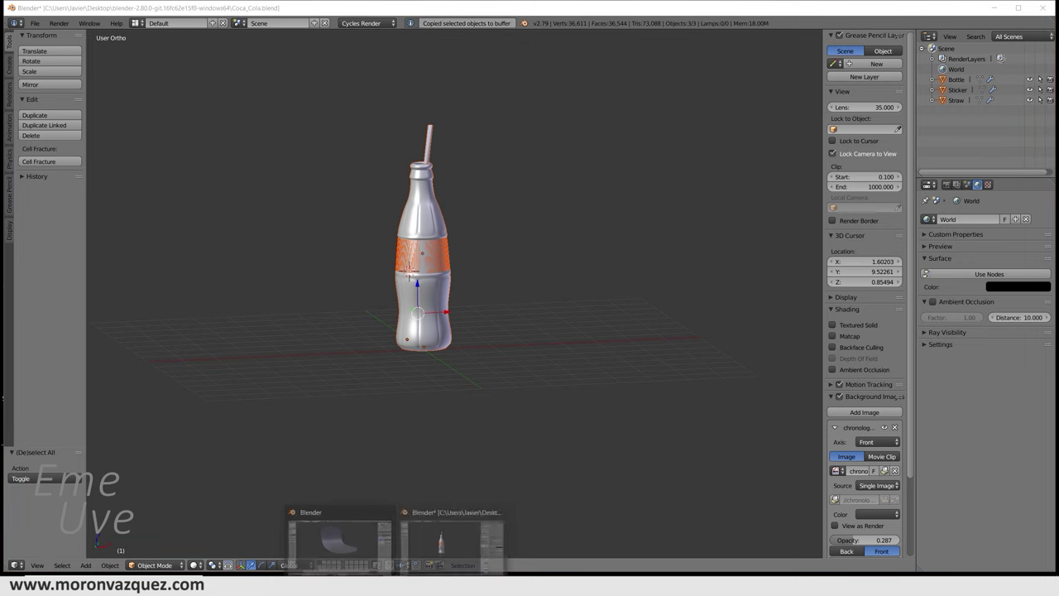
left_click(318, 542)
key("ctrl+v")
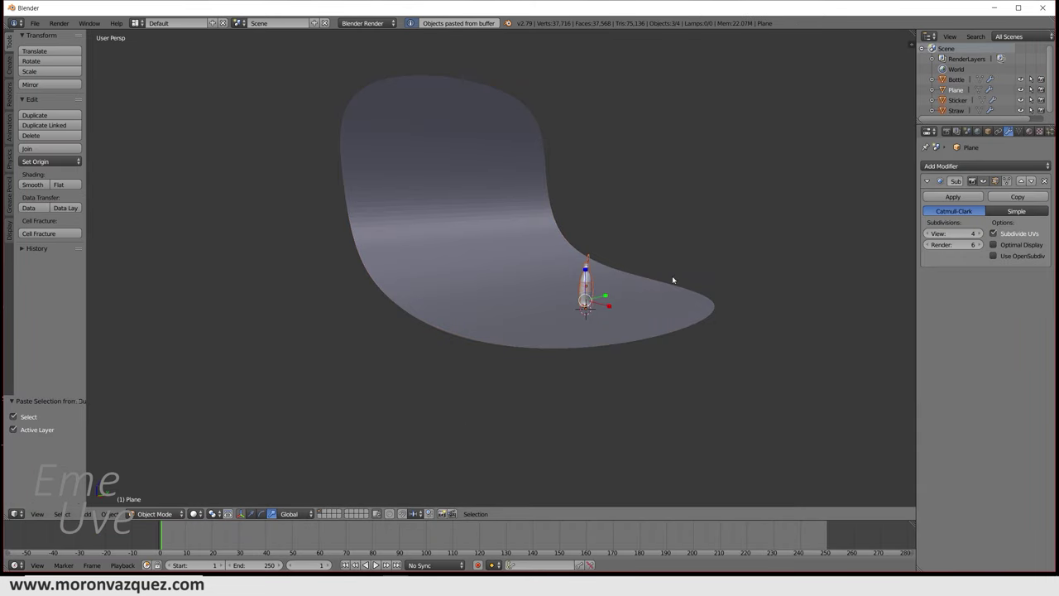
scroll(673, 279, "up", 5)
scroll(569, 312, "down", 4, "ctrl")
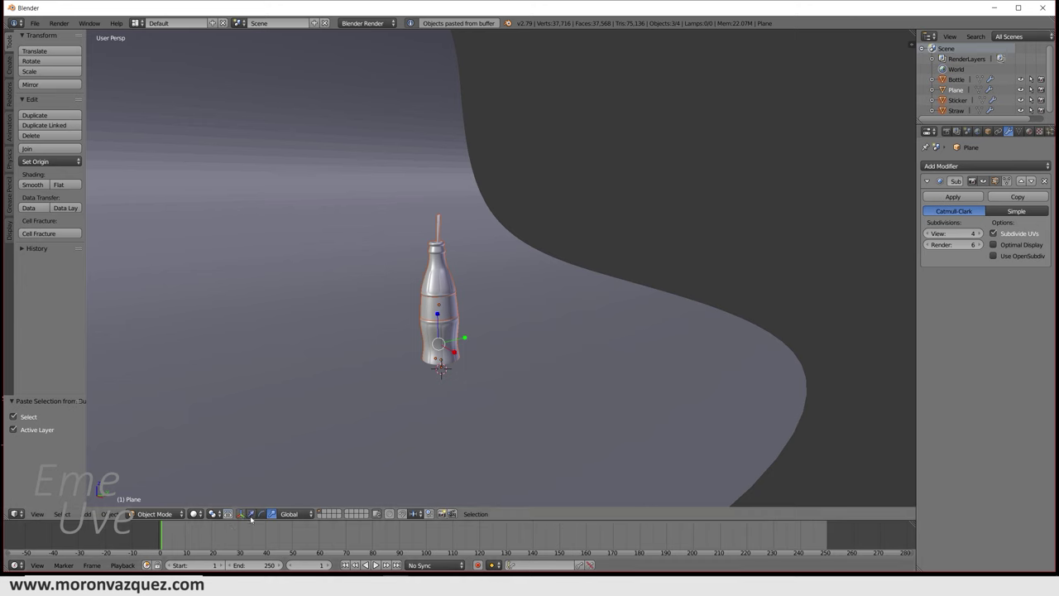
Scale the pasted bottle by 1.608 and raise it 0.507 on Z onto the backdrop.
key("g")
key("z")
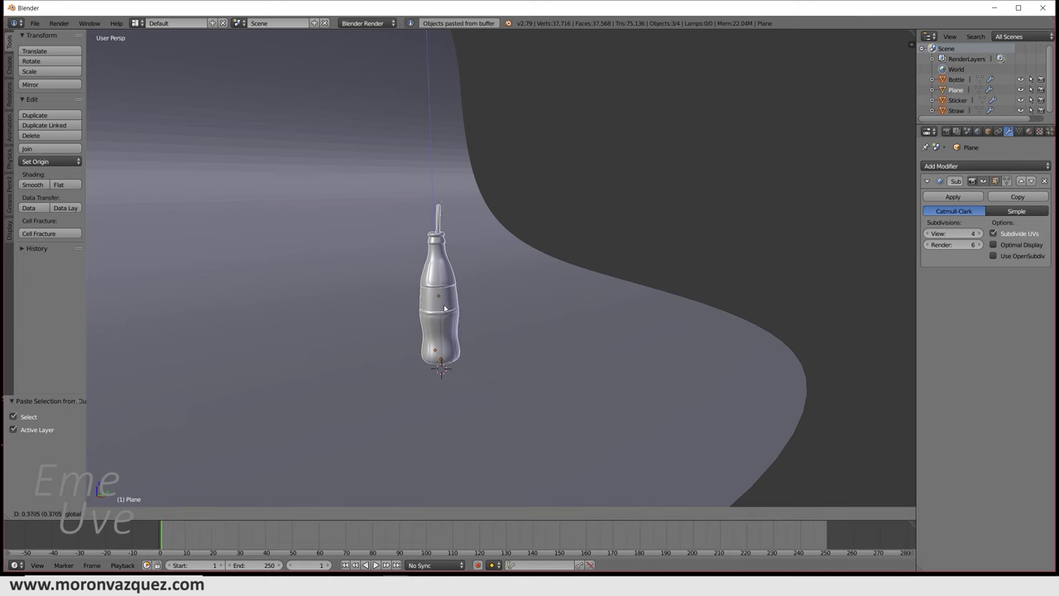
left_click(454, 327)
key("s")
left_click(553, 303)
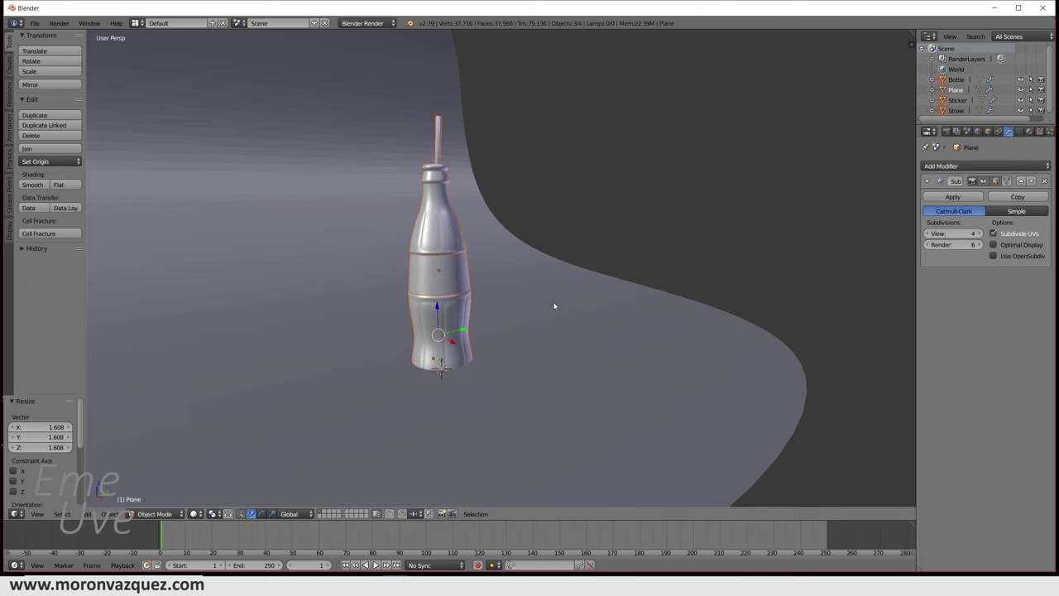
key("g")
key("z")
left_click(444, 295)
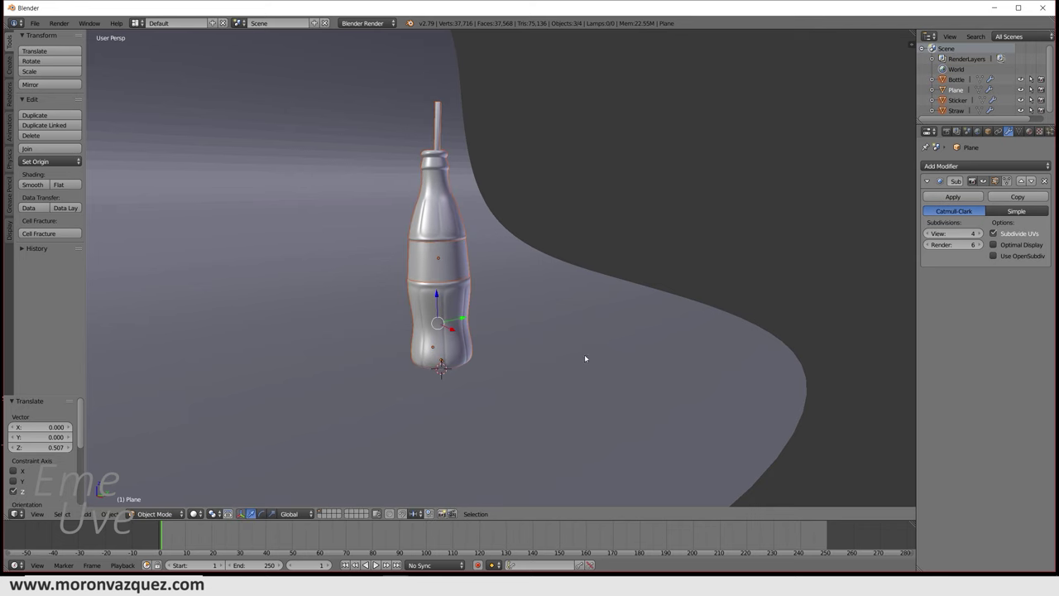
Rotate the bottle 97° around its Z axis with the rotate gizmo.
middle_click_drag(553, 348, 615, 381)
left_click(262, 514)
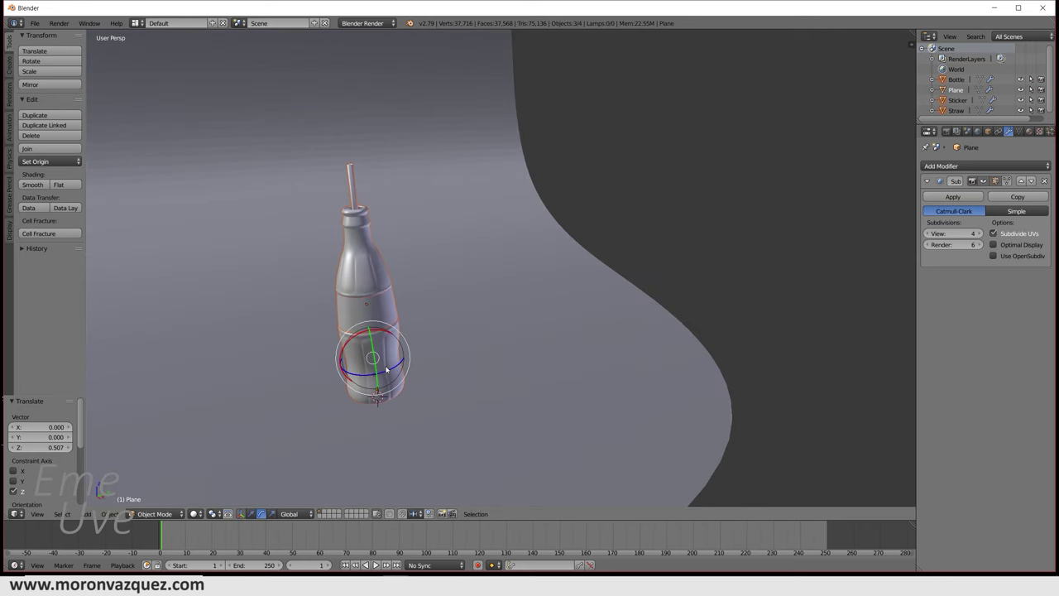
mouse_move(394, 321)
left_mouse_down()
mouse_move(430, 312)
mouse_move(419, 284)
left_mouse_up()
mouse_move(534, 341)
middle_mouse_down()
mouse_move(612, 289)
mouse_move(650, 315)
mouse_move(612, 324)
middle_mouse_up()
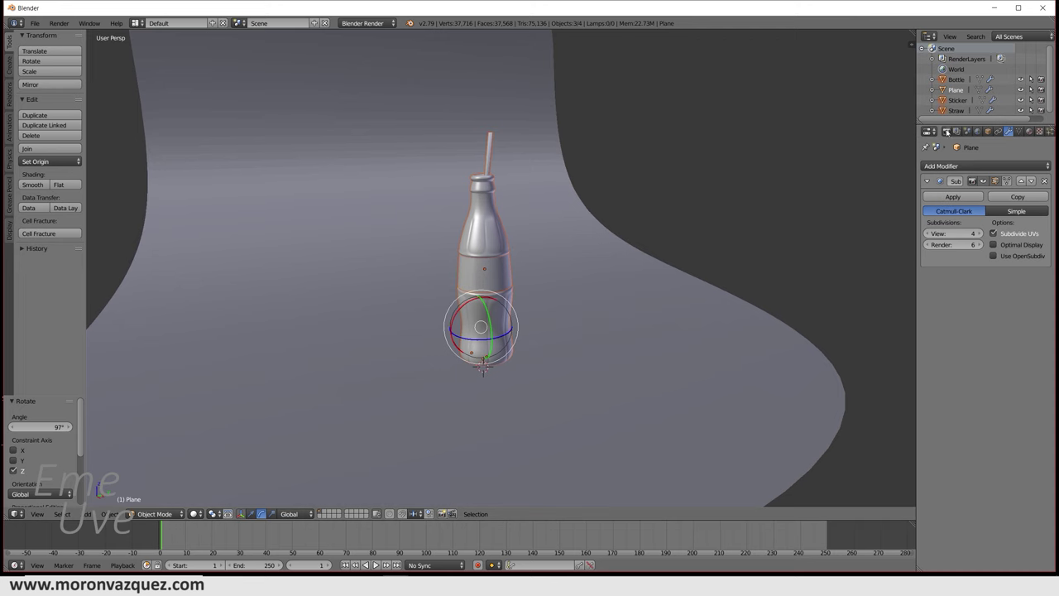
left_click(946, 131)
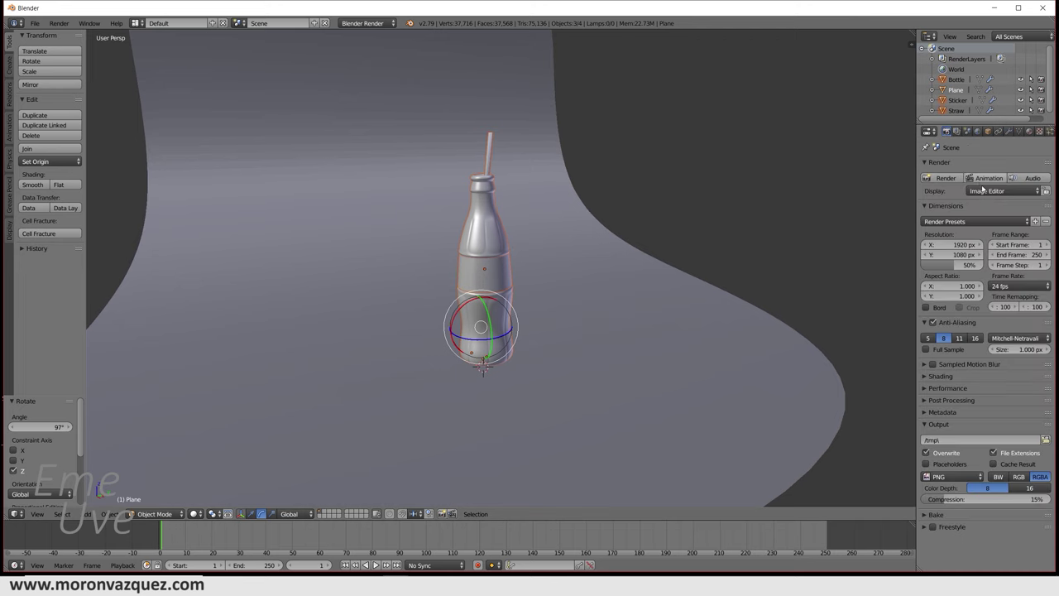
Switch the render engine to Cycles using GPU Compute.
left_click(358, 25)
left_click(354, 60)
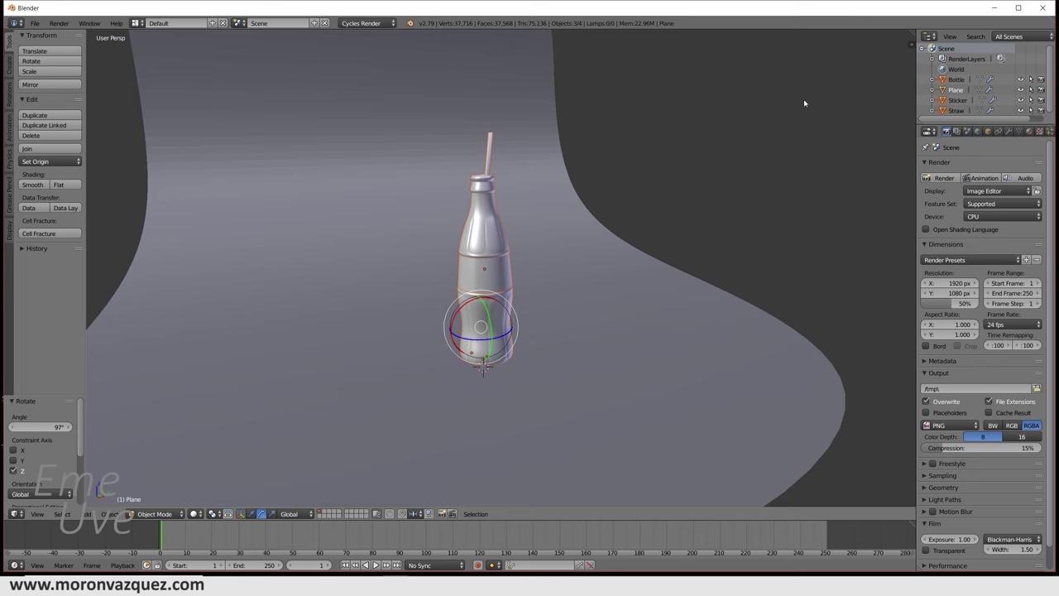
left_click(1001, 216)
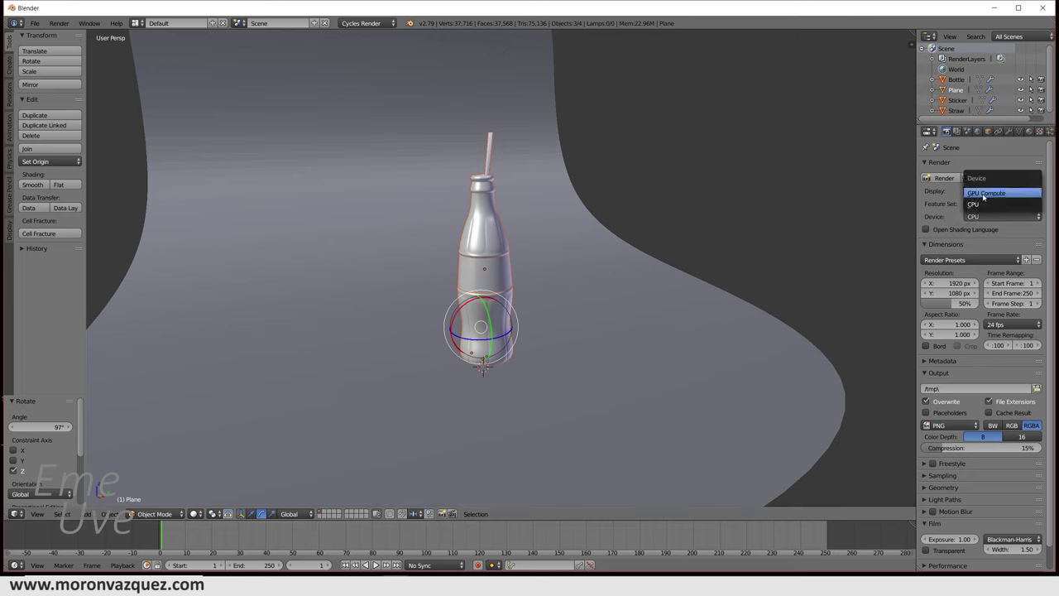
left_click(989, 193)
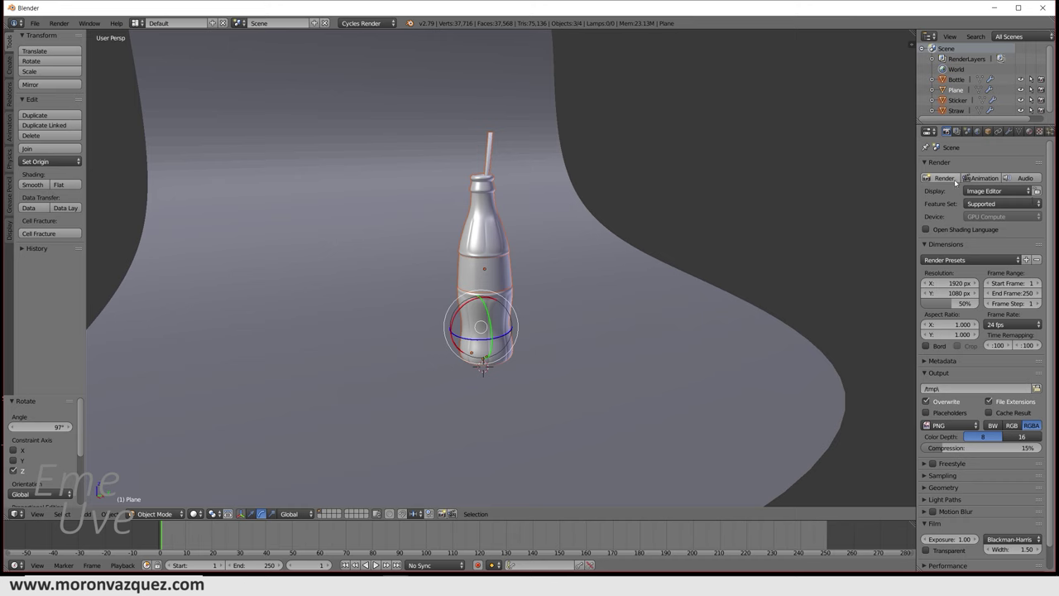
Set render resolution to 100% and preview the bottle in rendered shading.
left_click(952, 303)
type("100")
key("Return")
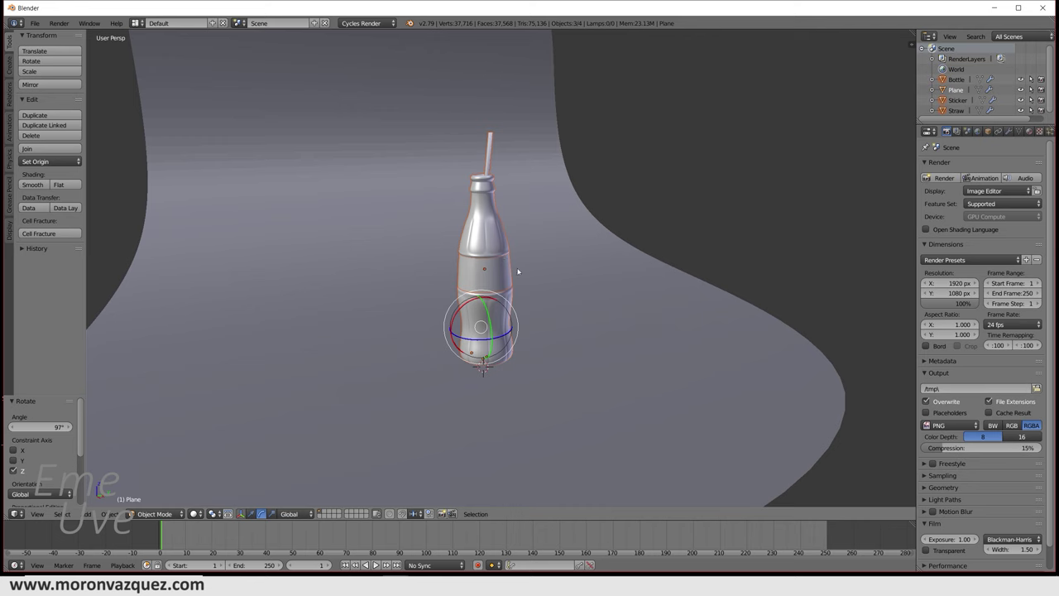
middle_click_drag(546, 312, 577, 301)
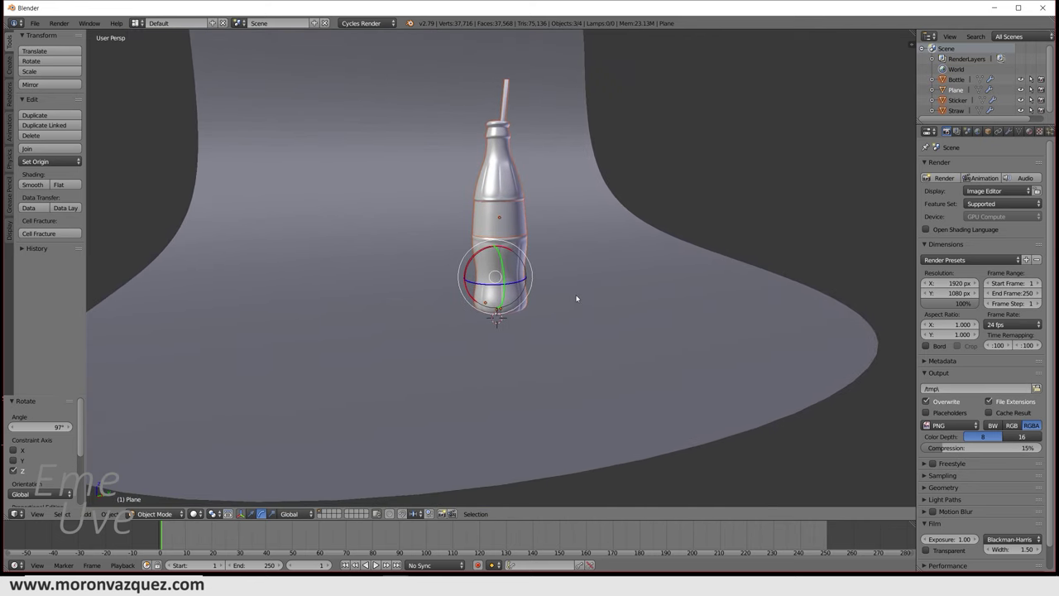
key("shift+z")
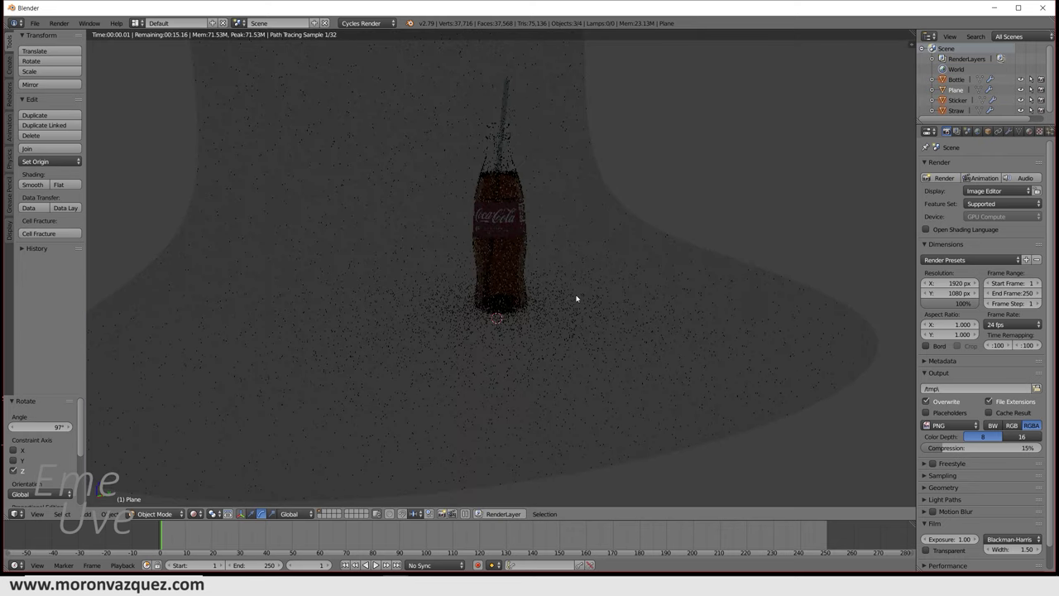
Turn the bottle to a 22.2° angle and check it in a rendered preview.
key("shift+z")
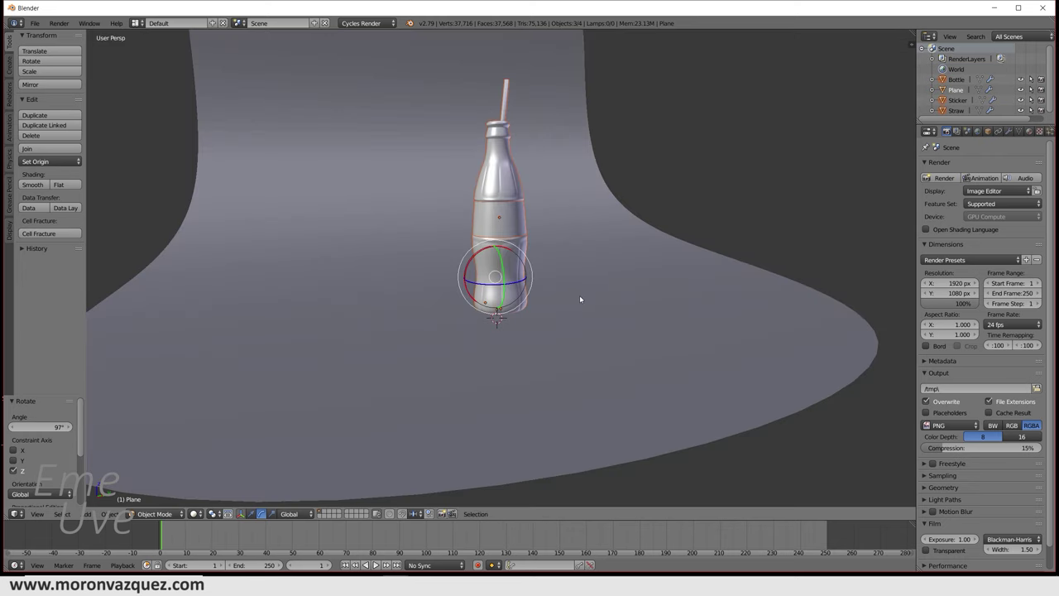
left_click_drag(481, 297, 497, 291)
key("shift+z")
key("shift+z")
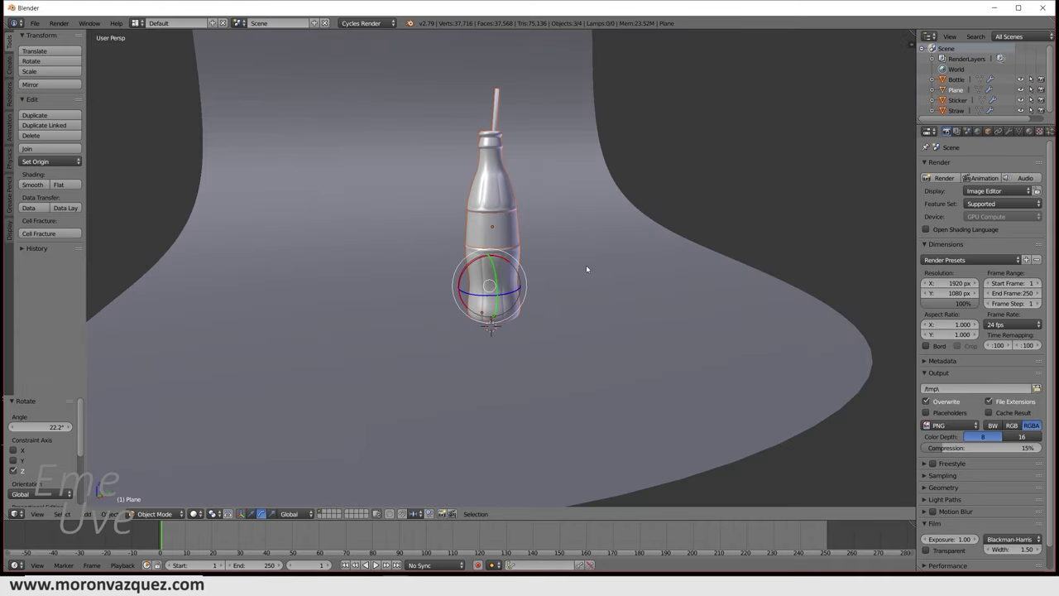
key("shift+z")
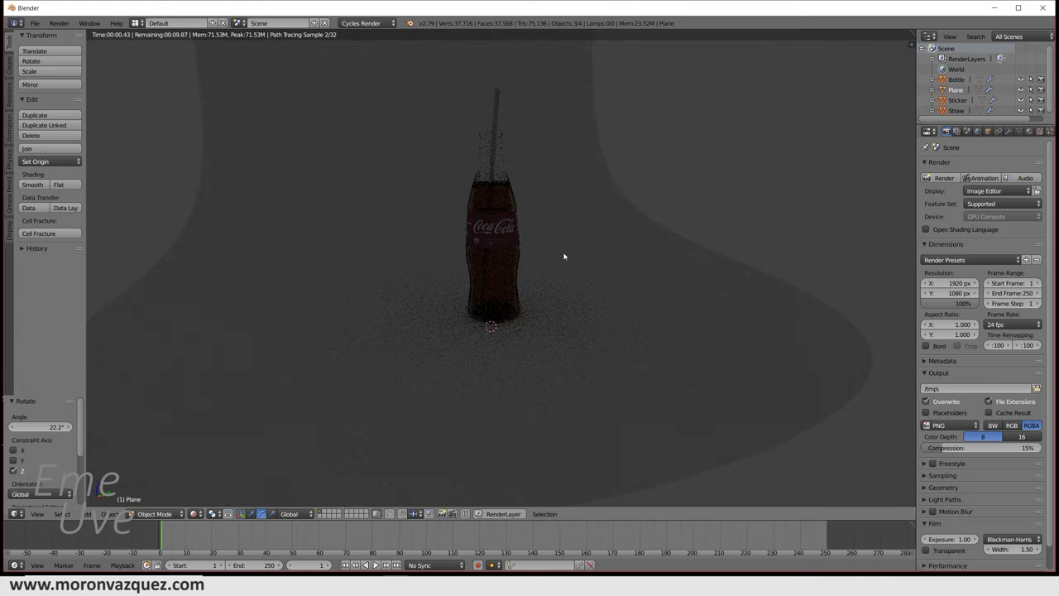
key("shift+z")
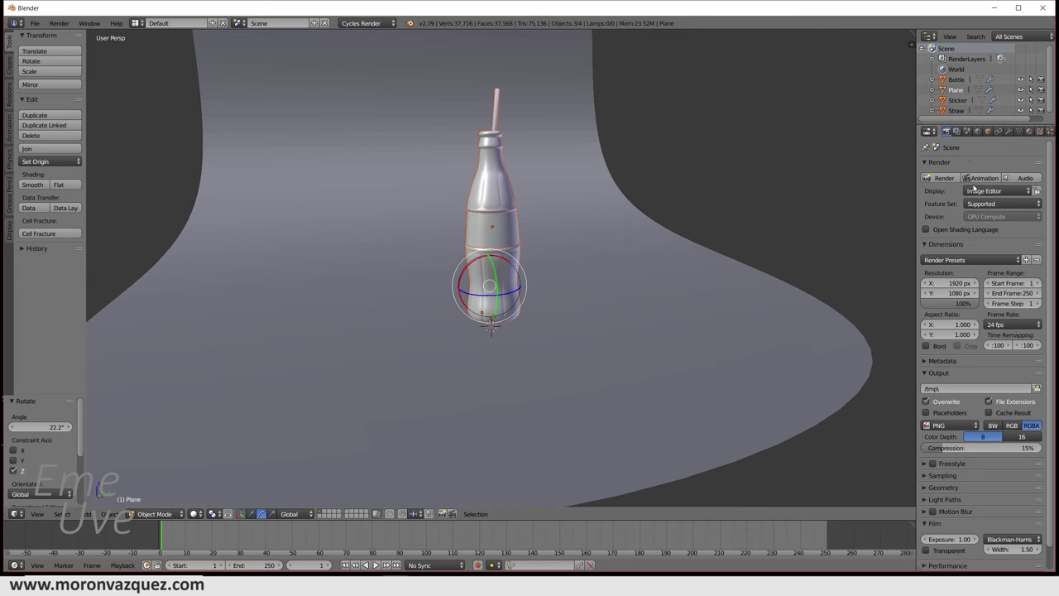
Make the World colour pure black and add a Point lamp.
left_click(977, 130)
left_click(1022, 234)
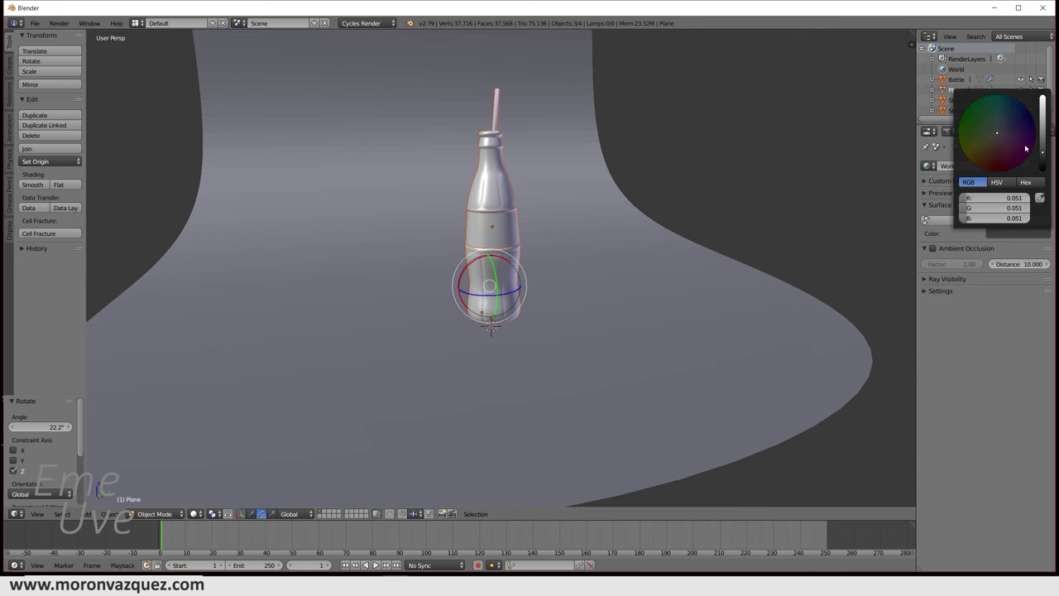
left_click_drag(1041, 158, 1041, 171)
key("shift+z")
key("shift+z")
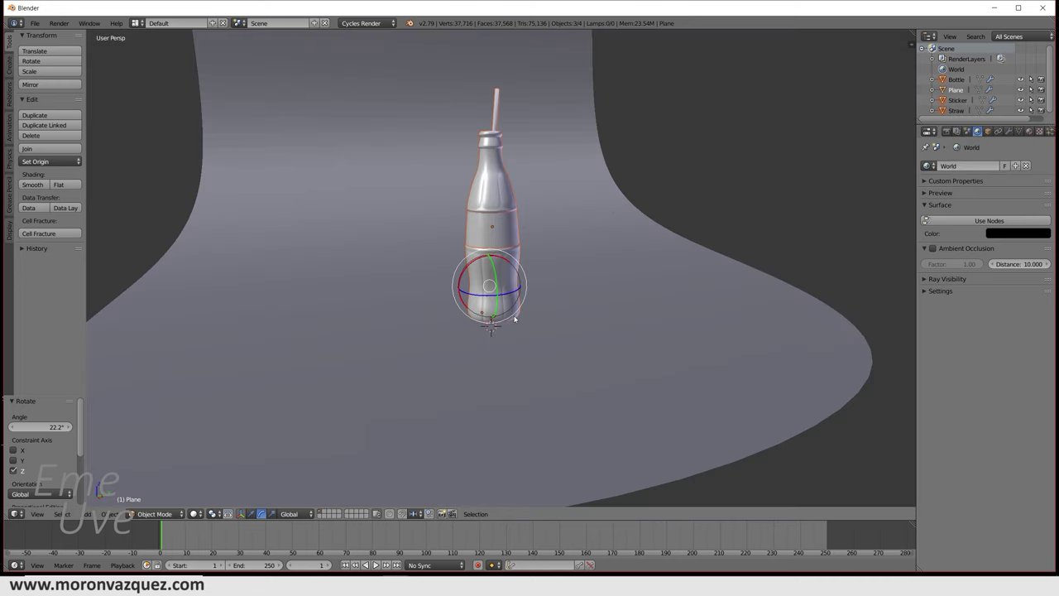
key("shift+a")
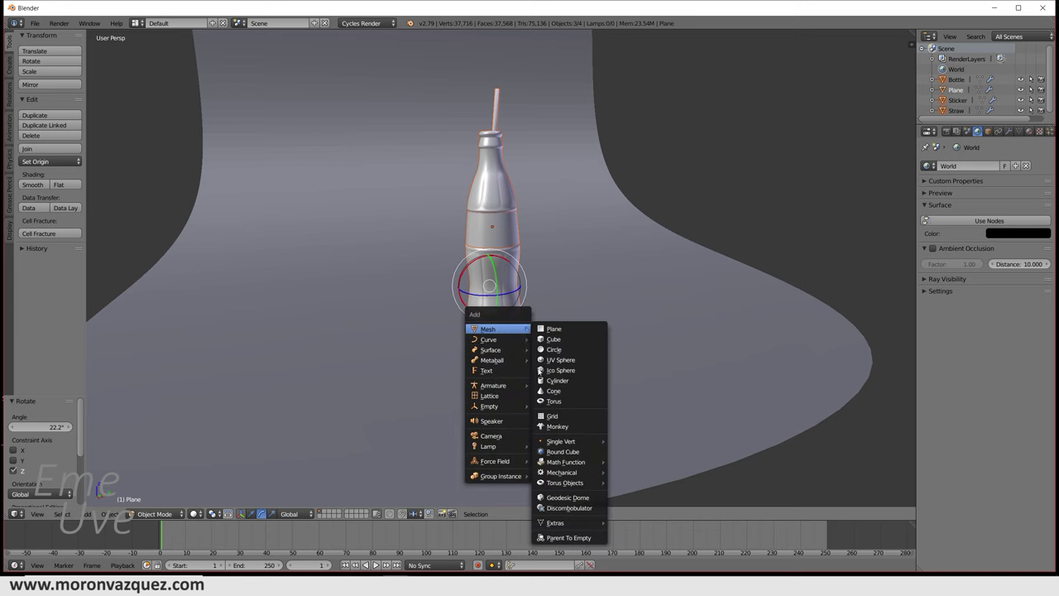
mouse_move(489, 446)
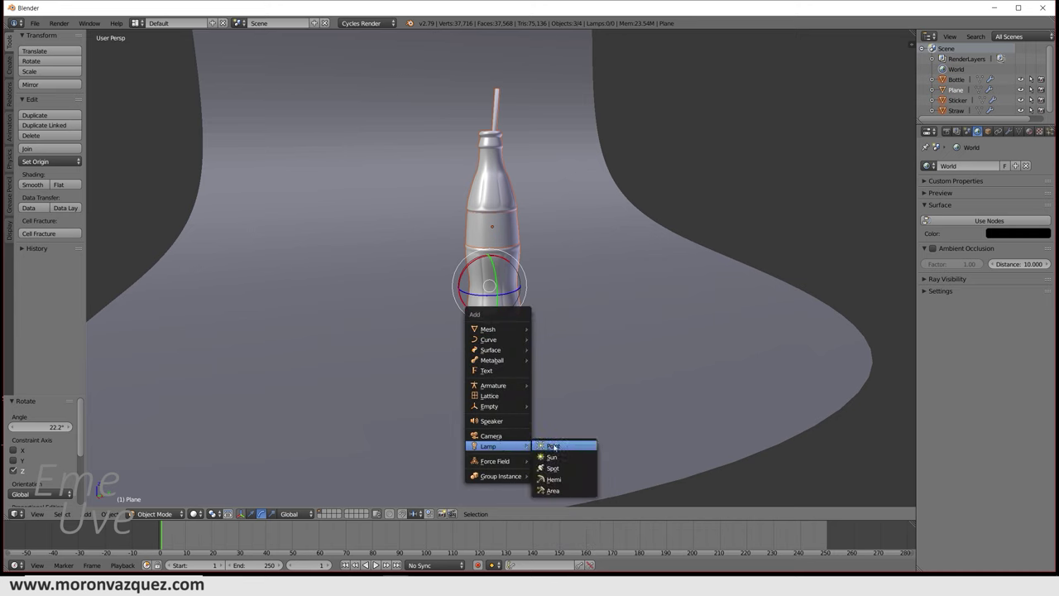
left_click(554, 447)
Move the point lamp up to bottle-neck height beside the bottle along Z, Y and X.
left_click(240, 514)
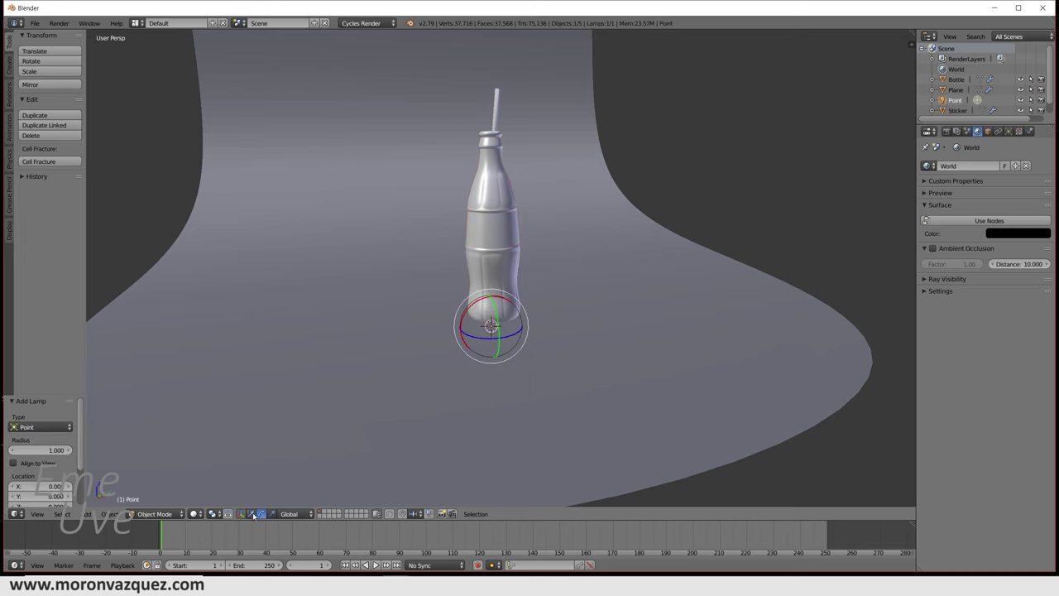
mouse_move(490, 299)
left_mouse_down()
mouse_move(492, 175)
mouse_move(623, 182)
left_mouse_up()
middle_click_drag(623, 183, 667, 230)
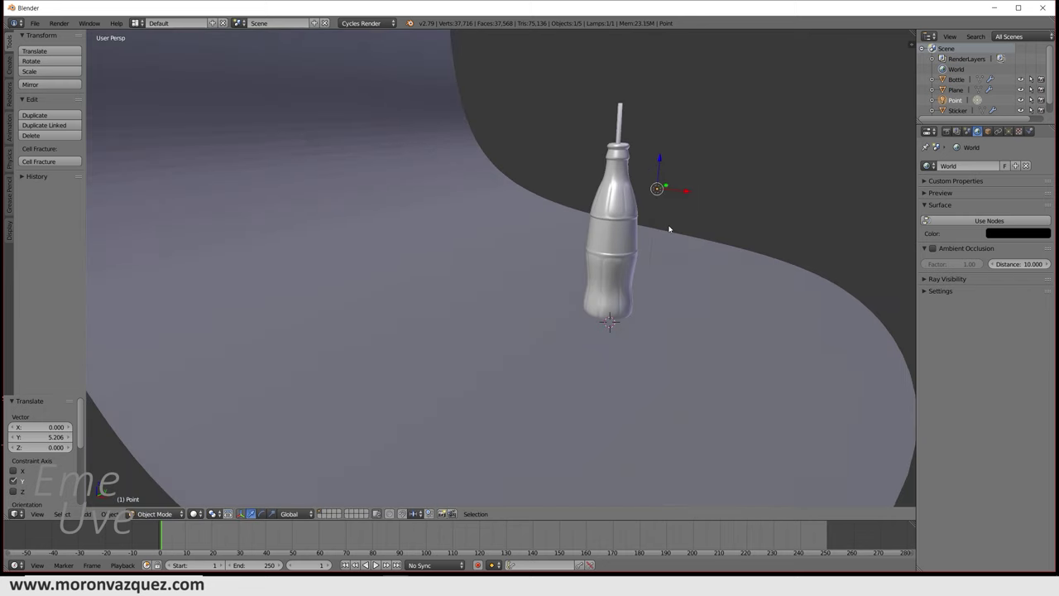
mouse_move(694, 191)
left_mouse_down()
mouse_move(755, 205)
mouse_move(780, 236)
left_mouse_up()
mouse_move(781, 236)
middle_mouse_down()
mouse_move(726, 254)
mouse_move(732, 246)
mouse_move(634, 239)
middle_mouse_up()
left_click_drag(634, 240, 642, 240)
Duplicate the lamp 10.740 units along Y to the bottle's other side and preview the lighting.
key("shift+d")
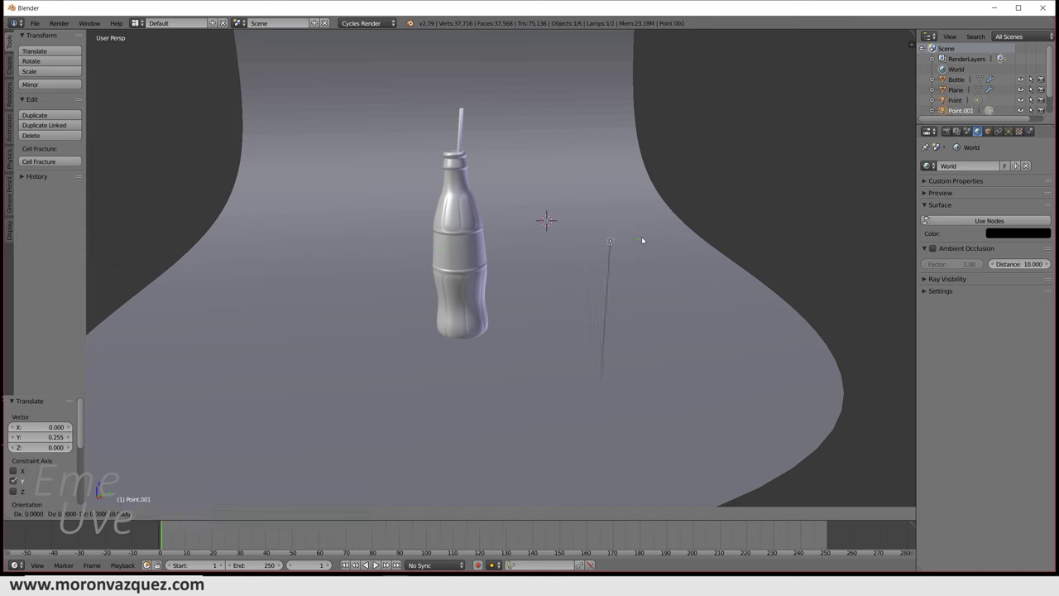
left_click(643, 240)
left_click_drag(636, 239, 318, 235)
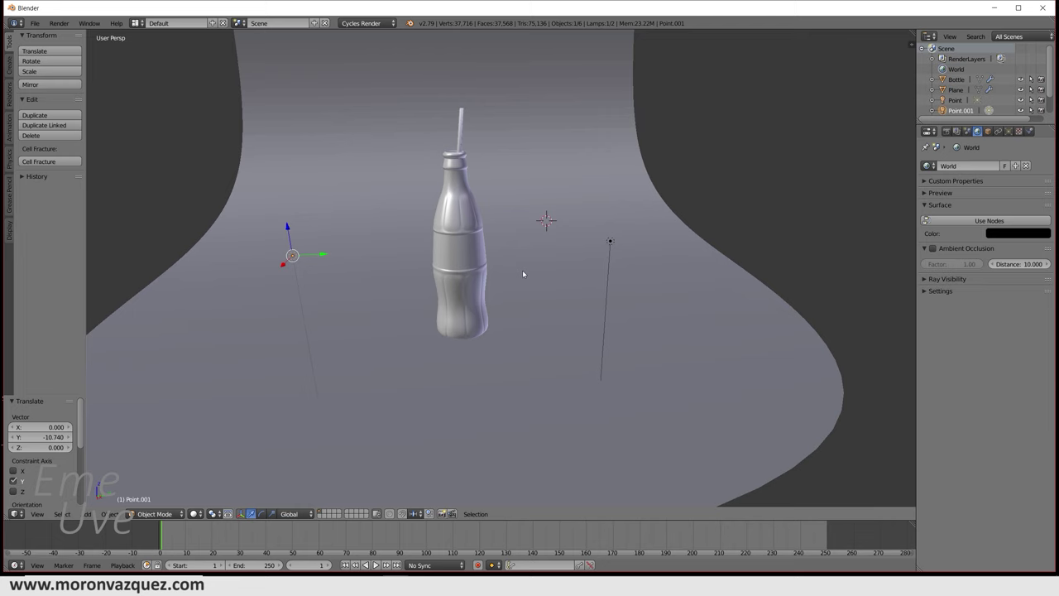
key("shift+z")
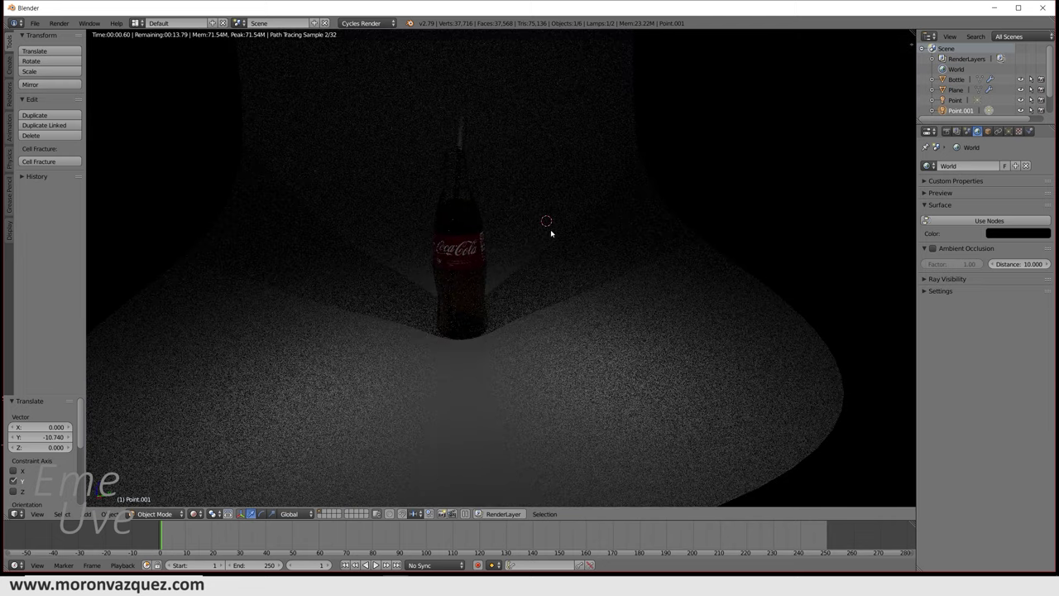
key("shift+z")
right_click(611, 242)
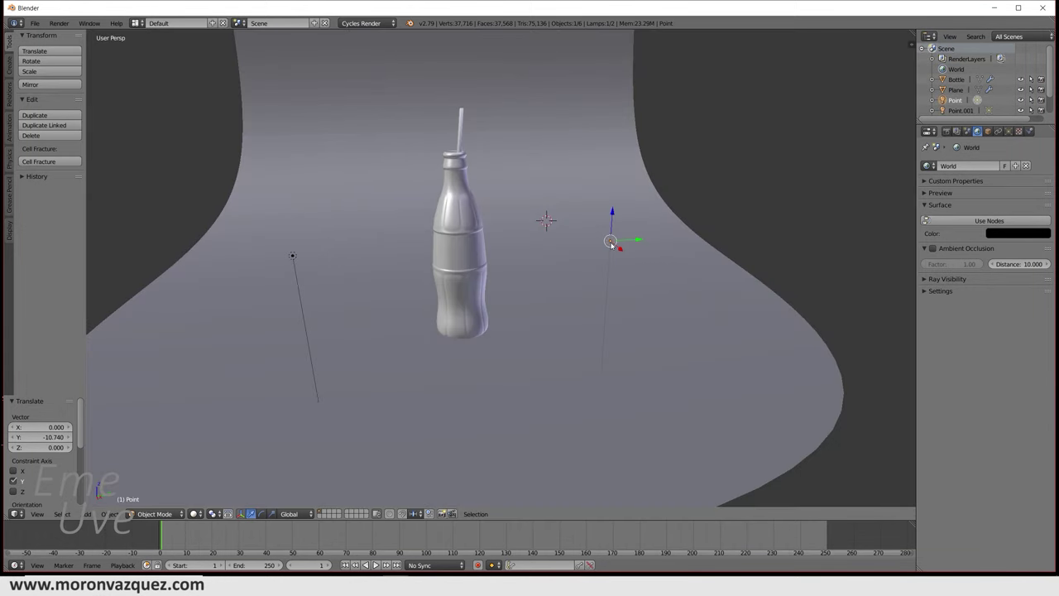
Set the Point lamp's emission strength to 500.
left_click(1010, 132)
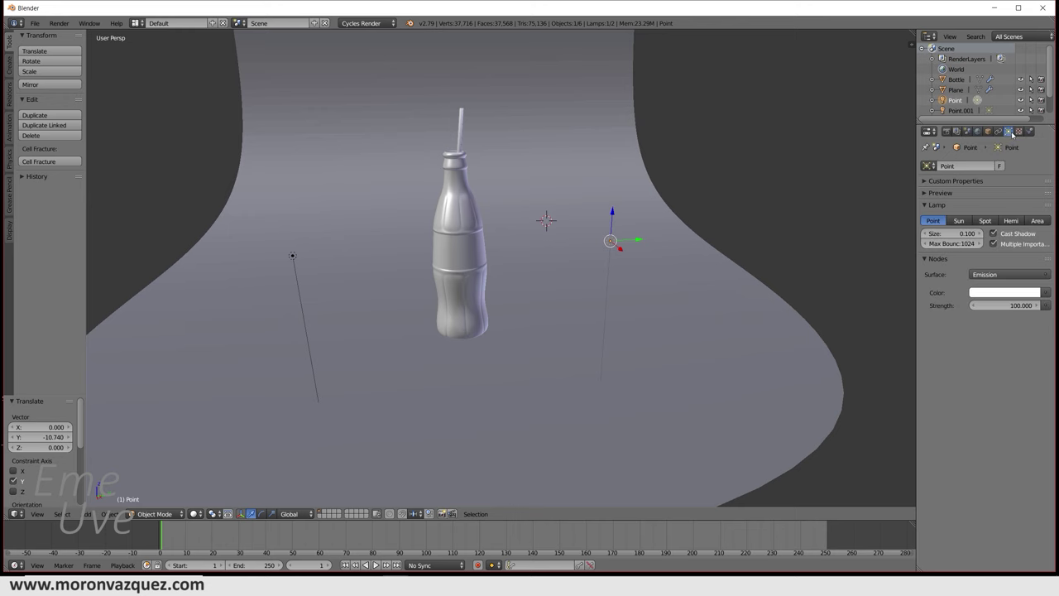
left_click(996, 306)
type("500")
key("Return")
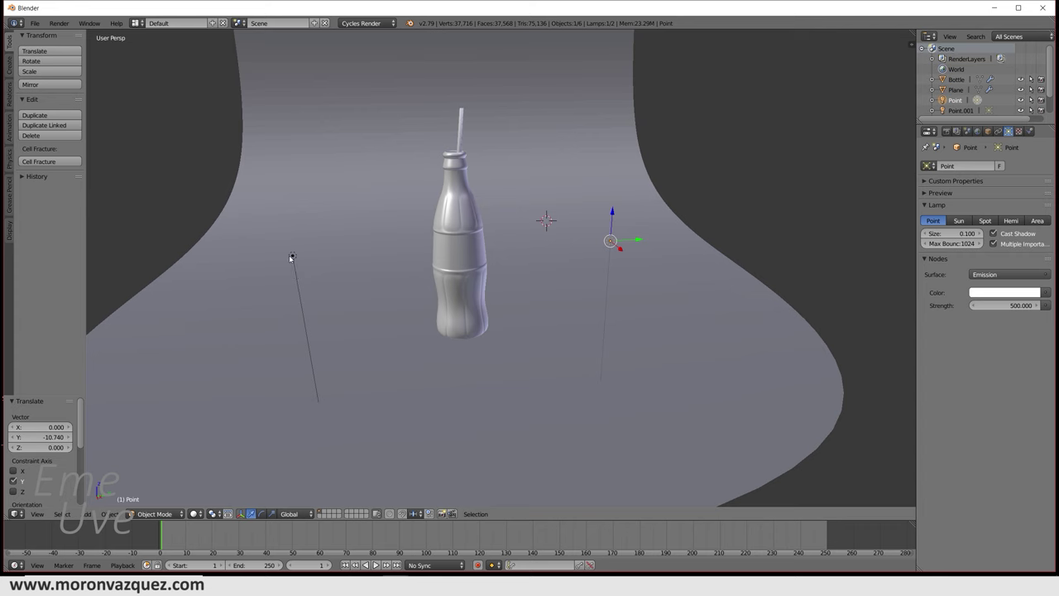
Set Point.001's emission strength to 500 and preview the scene as a Cycles render.
right_click(290, 256)
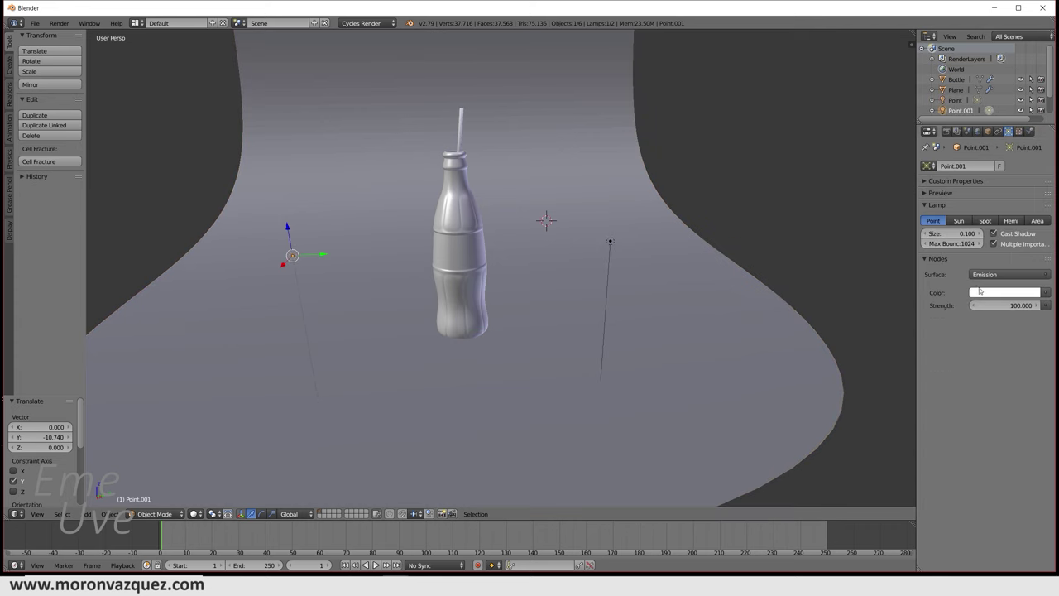
left_click(1017, 305)
type("500")
key("Return")
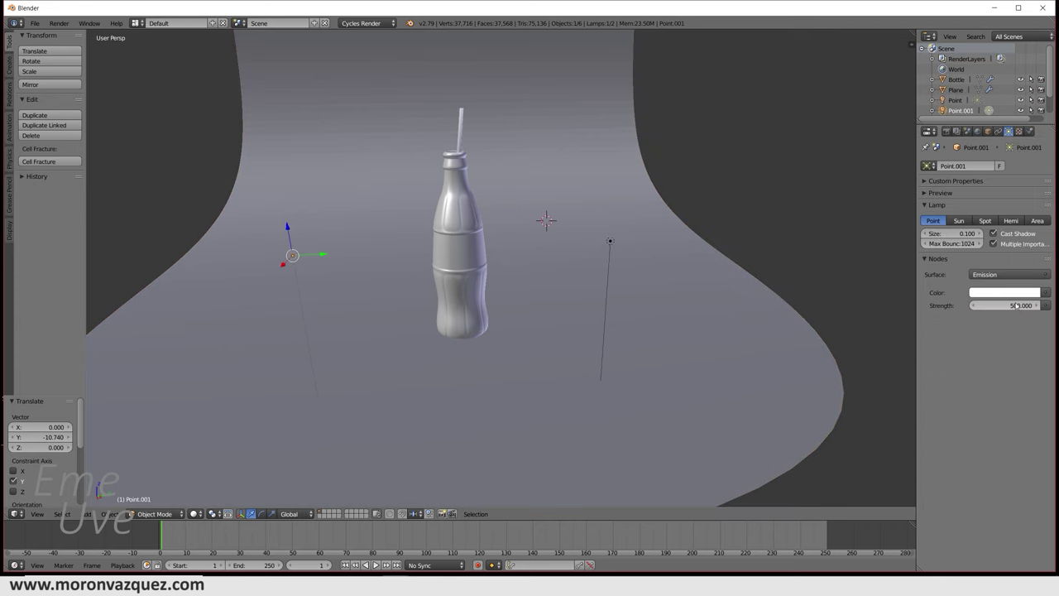
key("shift+z")
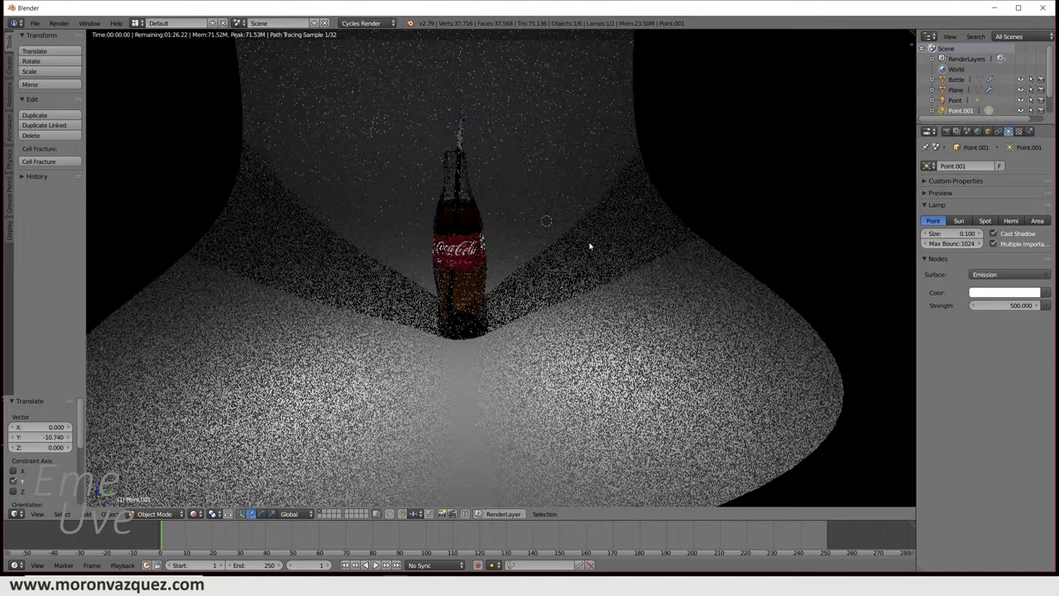
Orbit and zoom around the rendered bottle to inspect it from several angles.
middle_click_drag(541, 298, 515, 232)
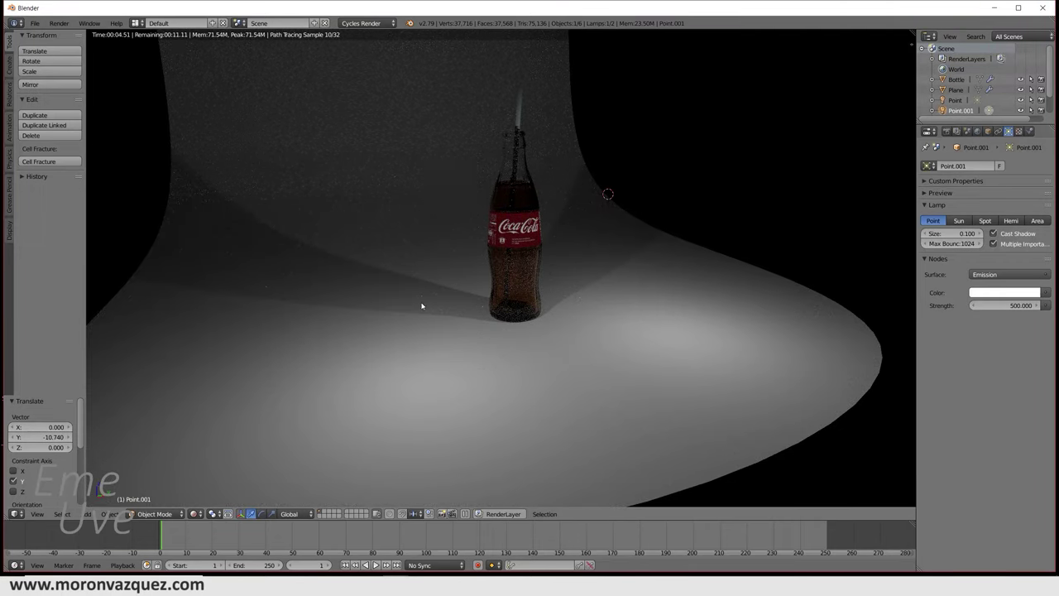
middle_click_drag(676, 243, 598, 303)
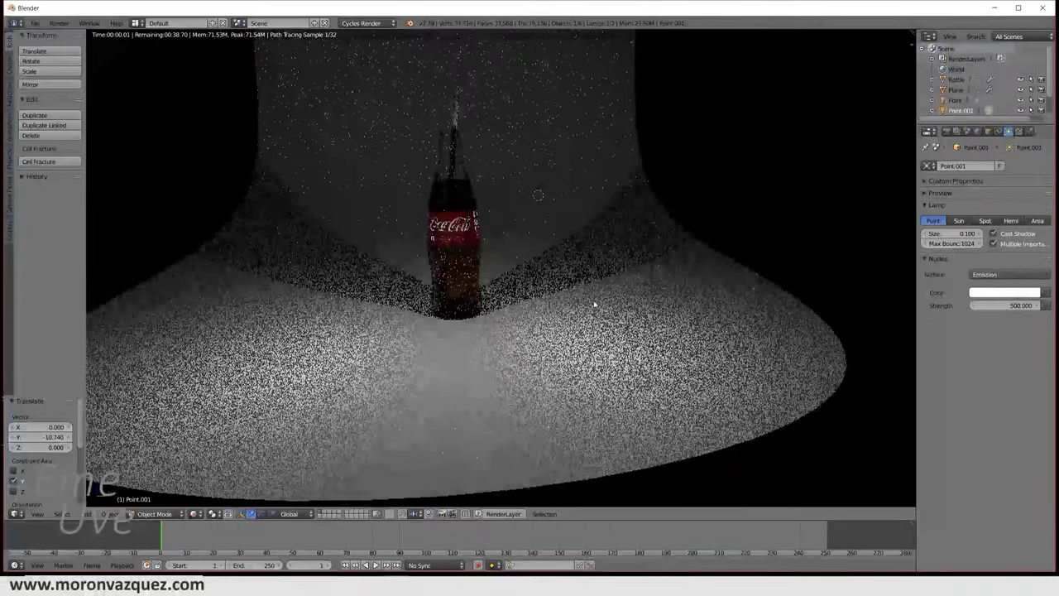
scroll(579, 305, "up", 2)
scroll(604, 361, "up", 2)
scroll(556, 411, "up", 2)
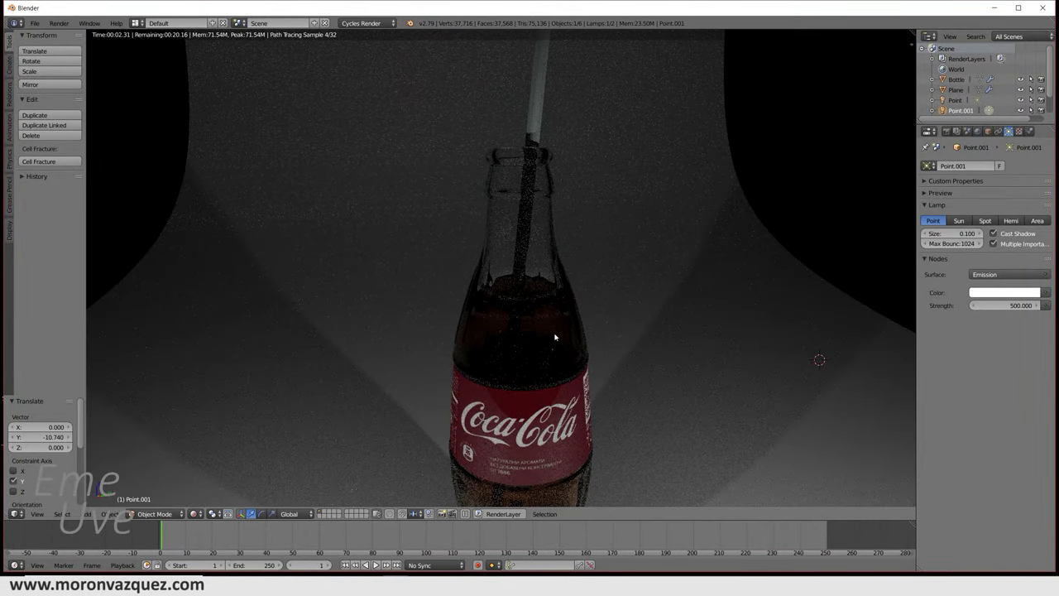
scroll(571, 339, "down", 2)
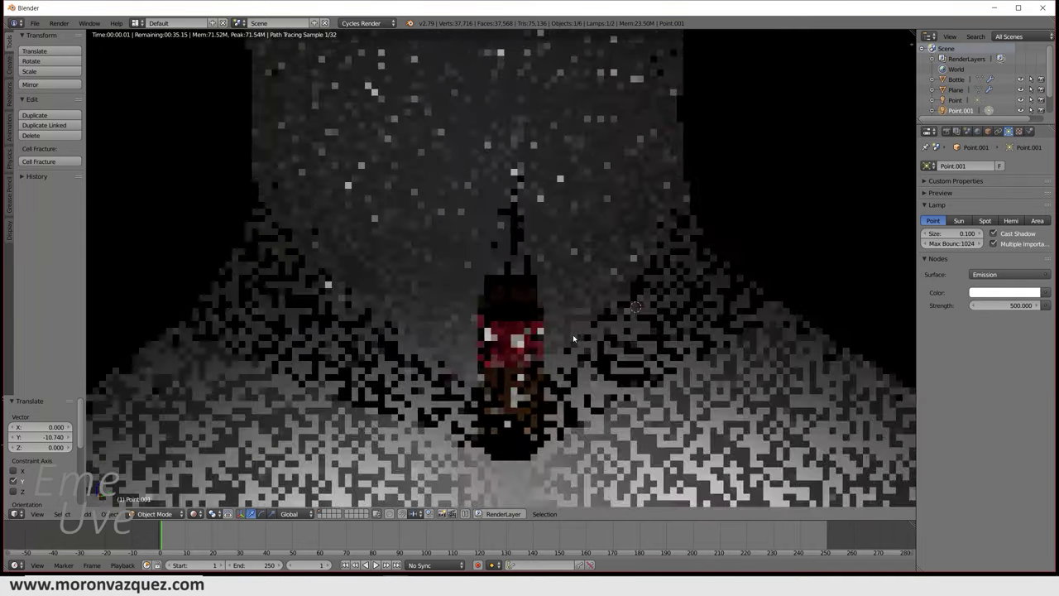
scroll(572, 336, "down", 2)
scroll(558, 346, "up", 2)
scroll(553, 344, "down", 1)
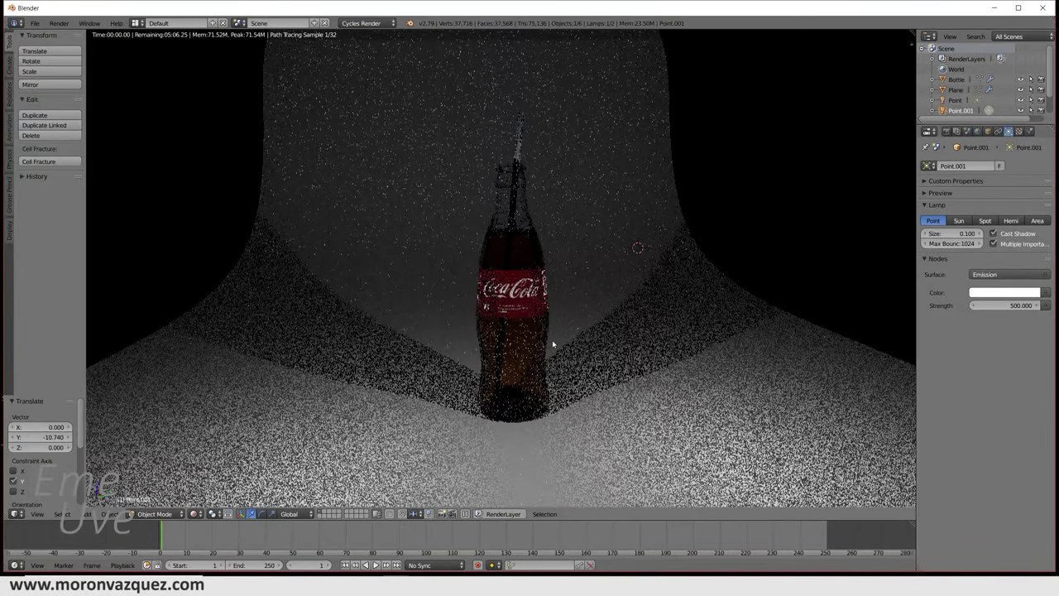
scroll(596, 346, "down", 2)
scroll(598, 341, "up", 2)
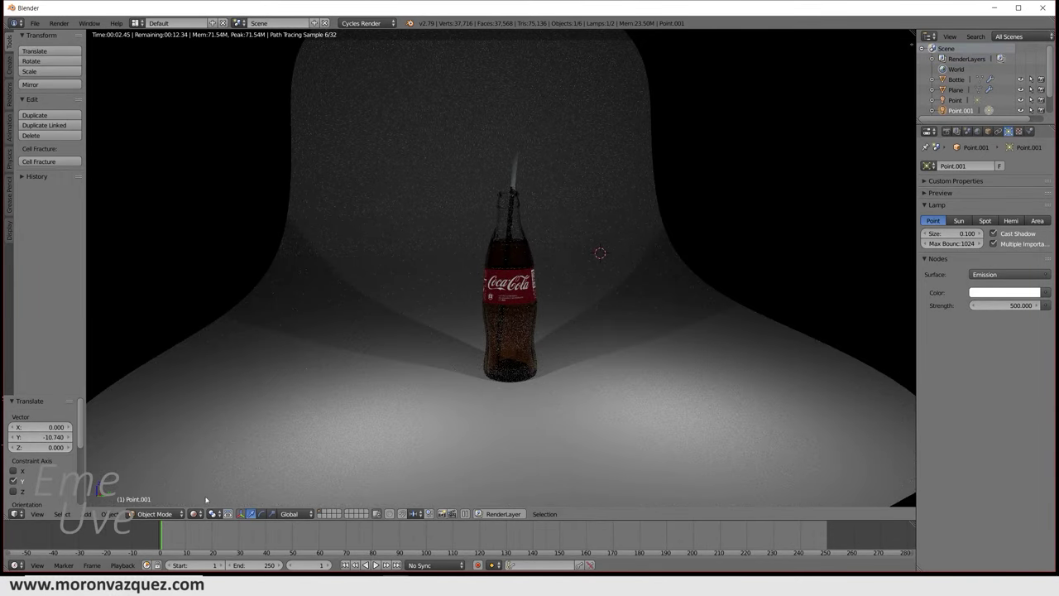
Return to solid shading and delete both point lamps, Point.001 and Point.
key("shift+z")
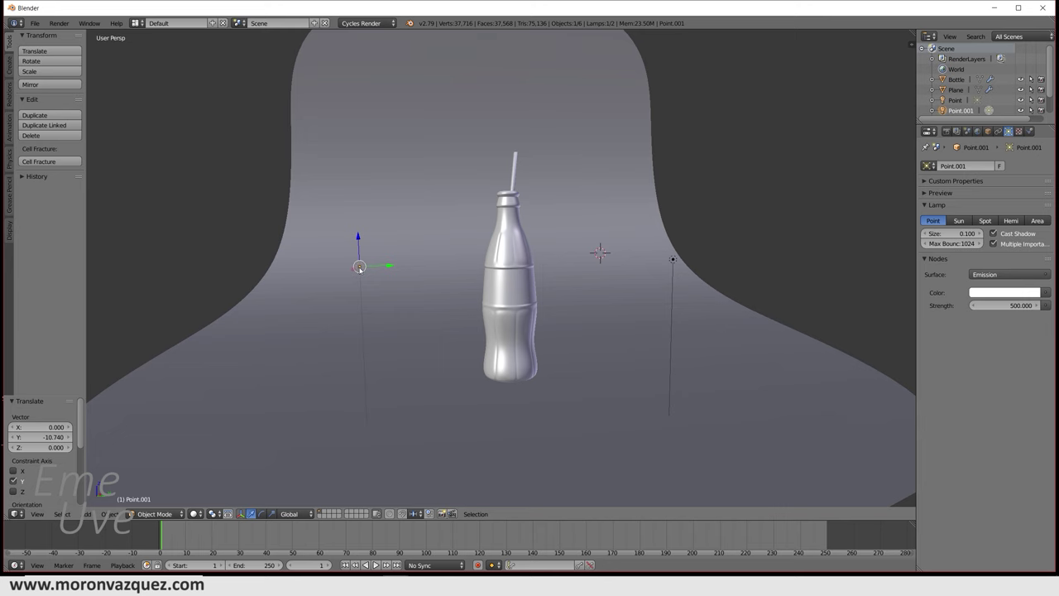
key("x")
left_click(373, 267)
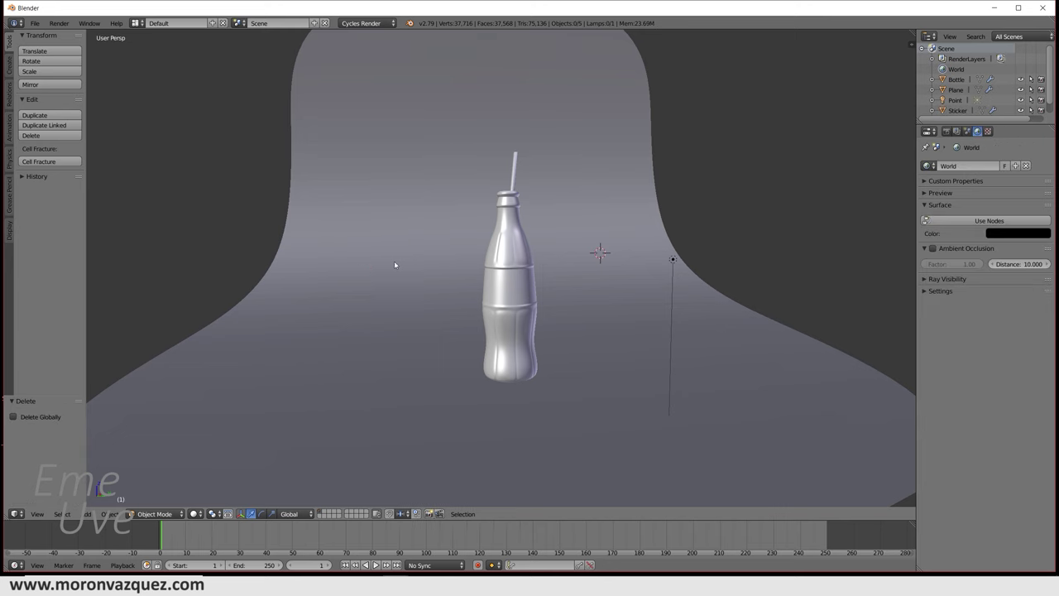
right_click(673, 260)
key("x")
left_click(669, 261)
mouse_move(627, 274)
middle_mouse_down()
mouse_move(660, 284)
mouse_move(506, 285)
middle_mouse_up()
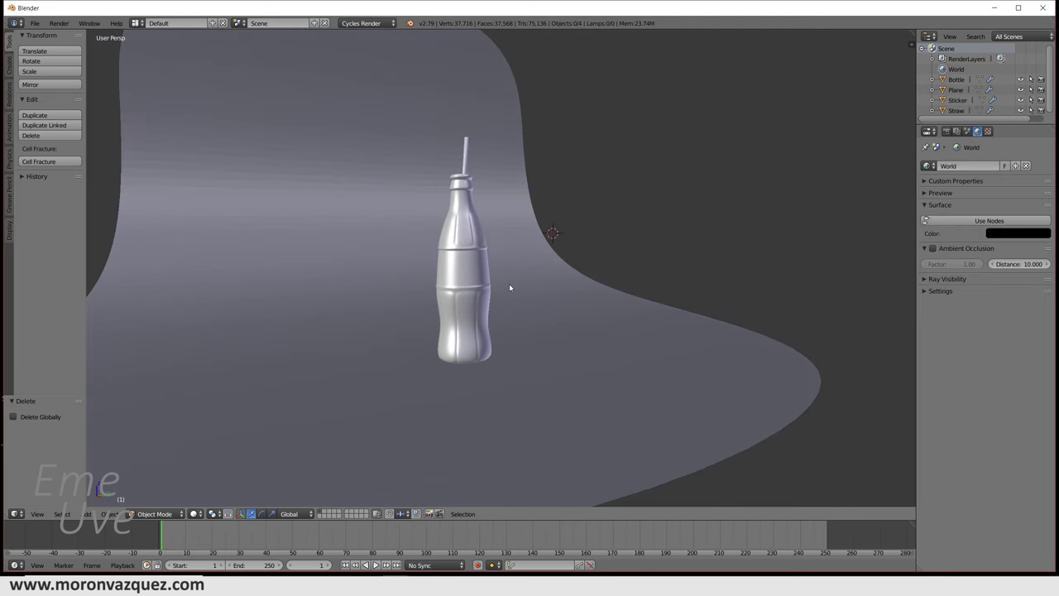
Add a plane, shift it along Y and scale it up to about 7.992.
key("shift+a")
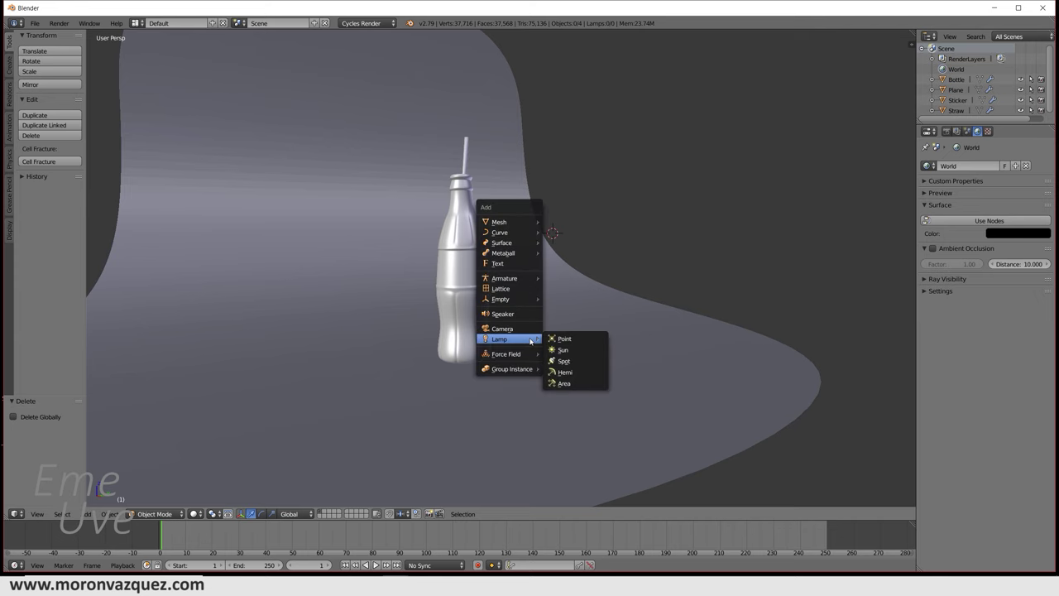
left_click(567, 223)
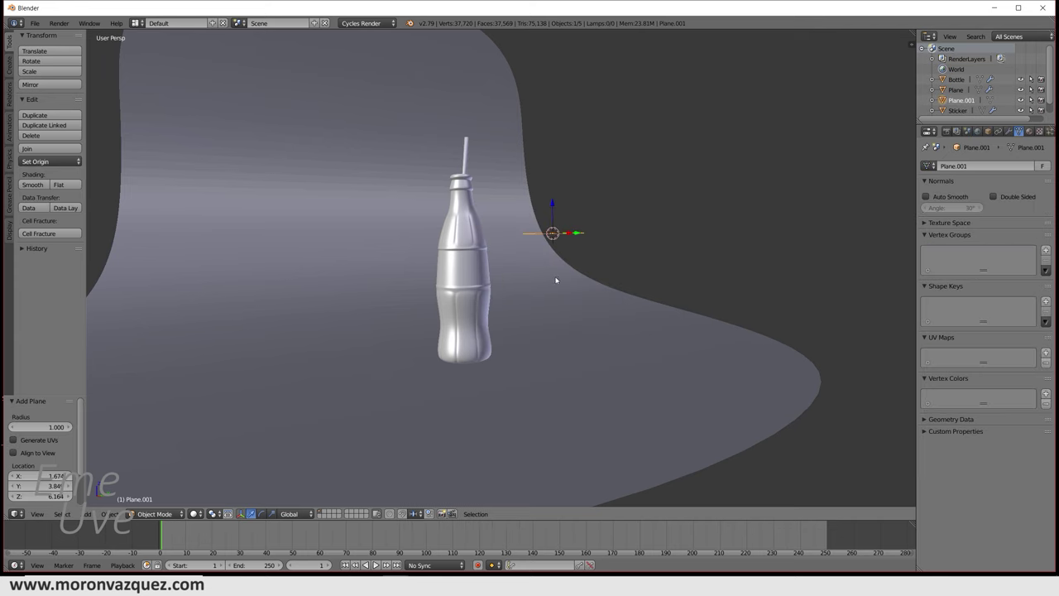
middle_click_drag(556, 280, 558, 294)
key("g")
key("y")
left_click(521, 311)
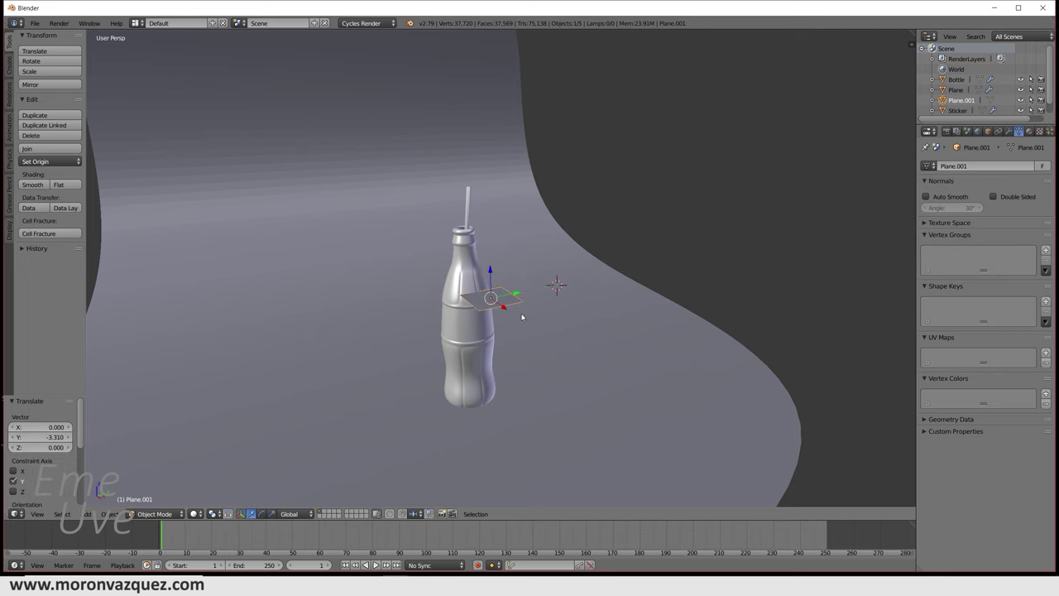
key("s")
left_click(765, 365)
mouse_move(621, 373)
middle_mouse_down()
mouse_move(662, 381)
mouse_move(632, 356)
middle_mouse_up()
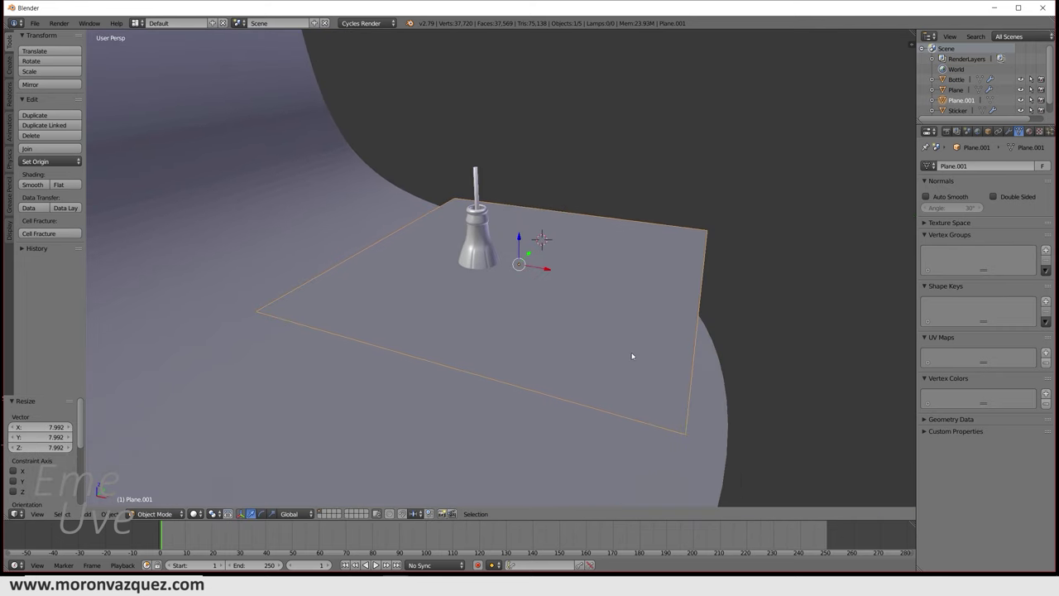
Stand the plane upright at 83.5° on Y and move it 10.471 along X.
left_click(261, 514)
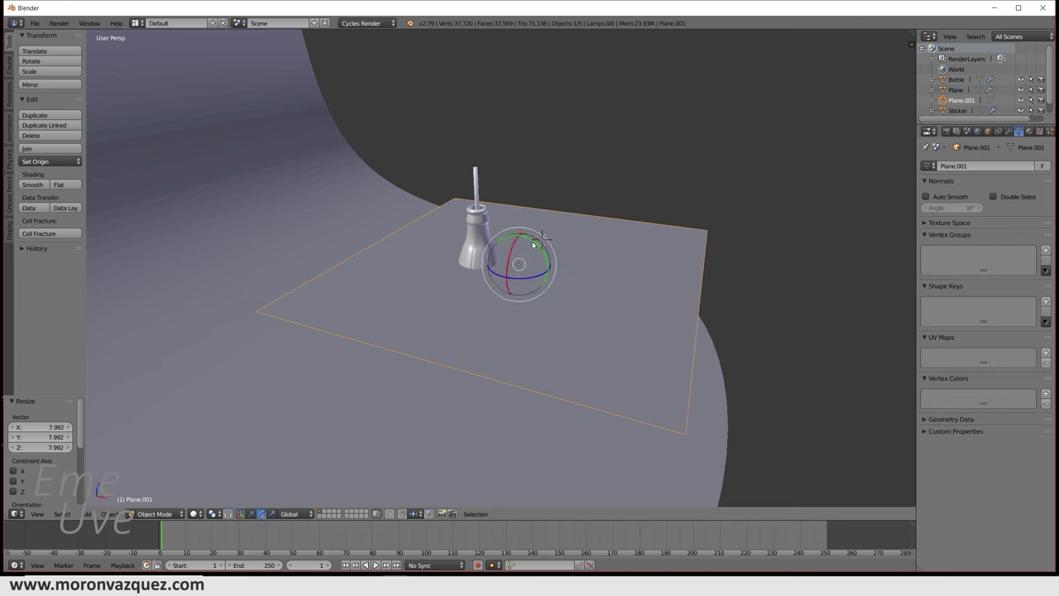
left_click_drag(535, 242, 567, 287)
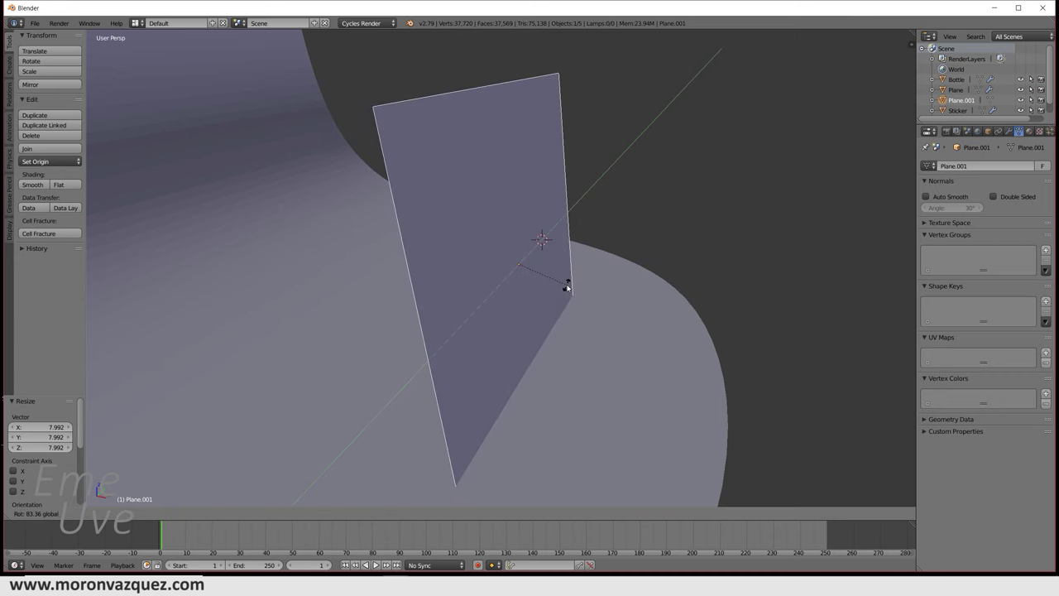
left_click(252, 514)
left_click_drag(551, 270, 804, 307)
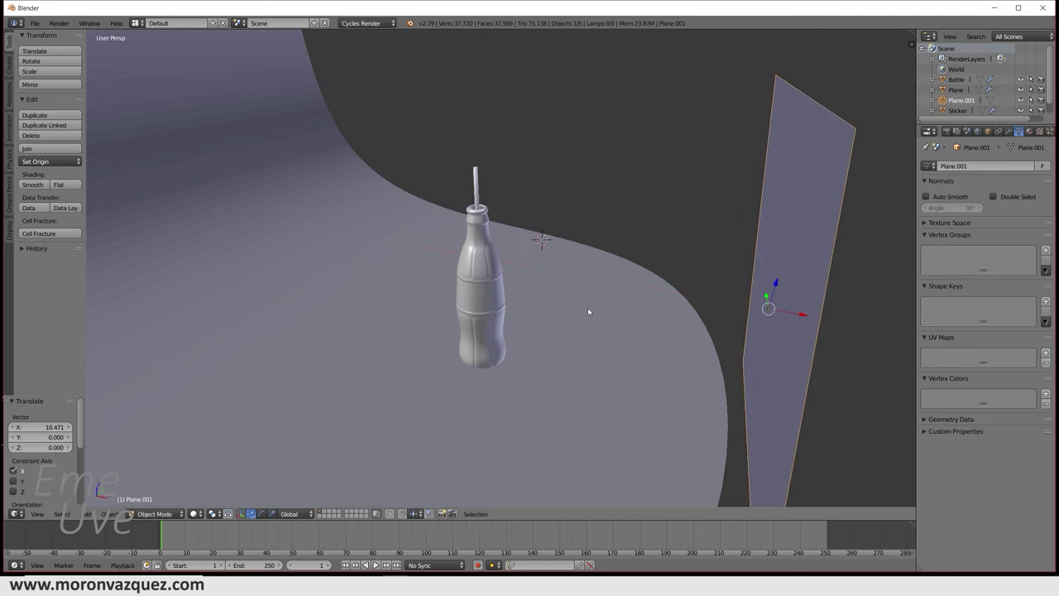
scroll(588, 310, "up", 2)
scroll(587, 317, "up", 2)
middle_click_drag(578, 315, 443, 296)
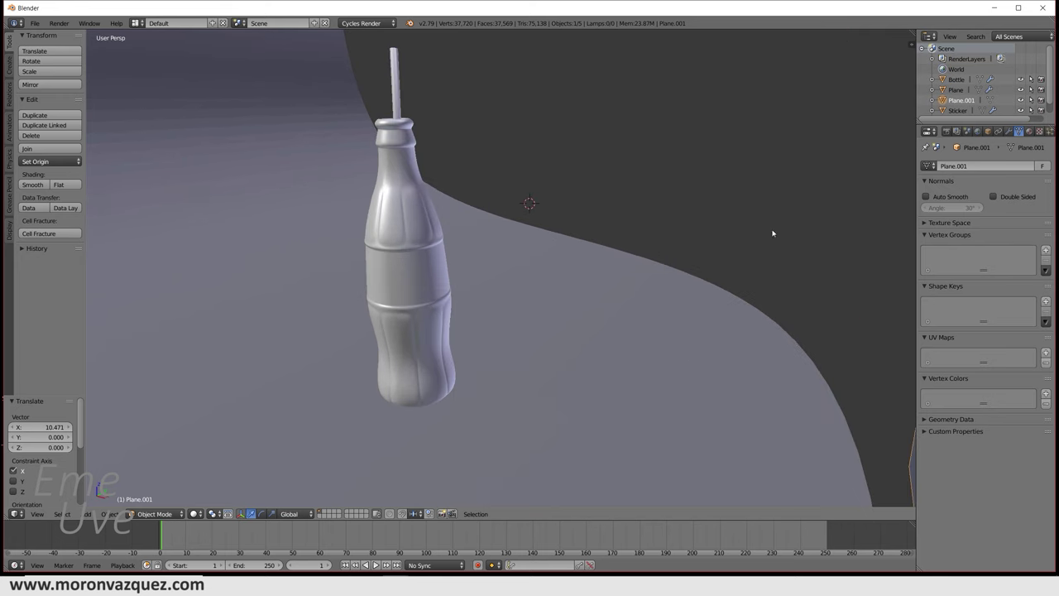
Give Plane.001 a new Material.001 with an Emission surface and preview it in Cycles.
left_click(1030, 132)
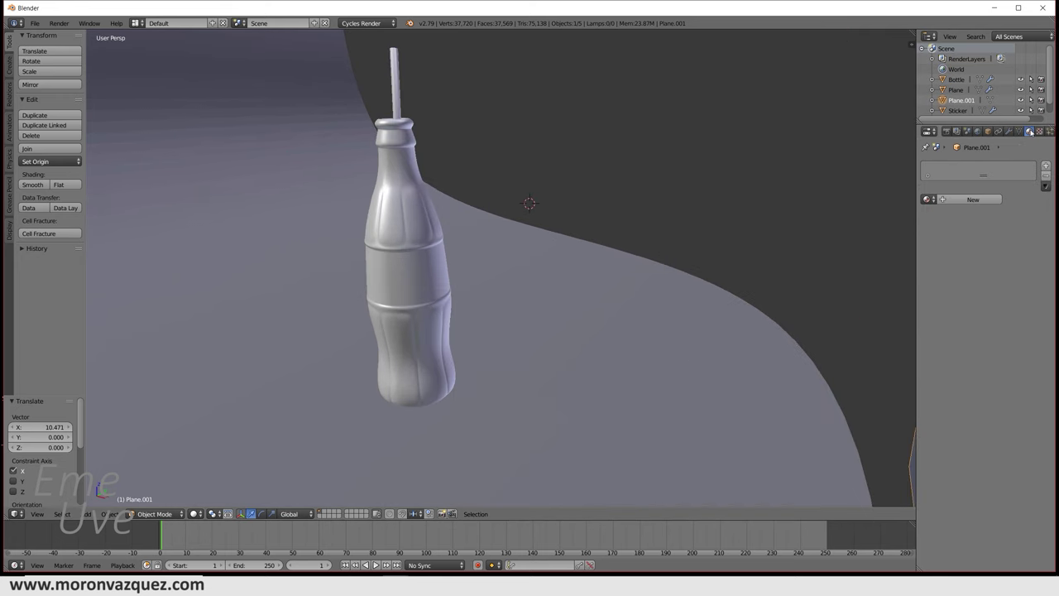
left_click(968, 200)
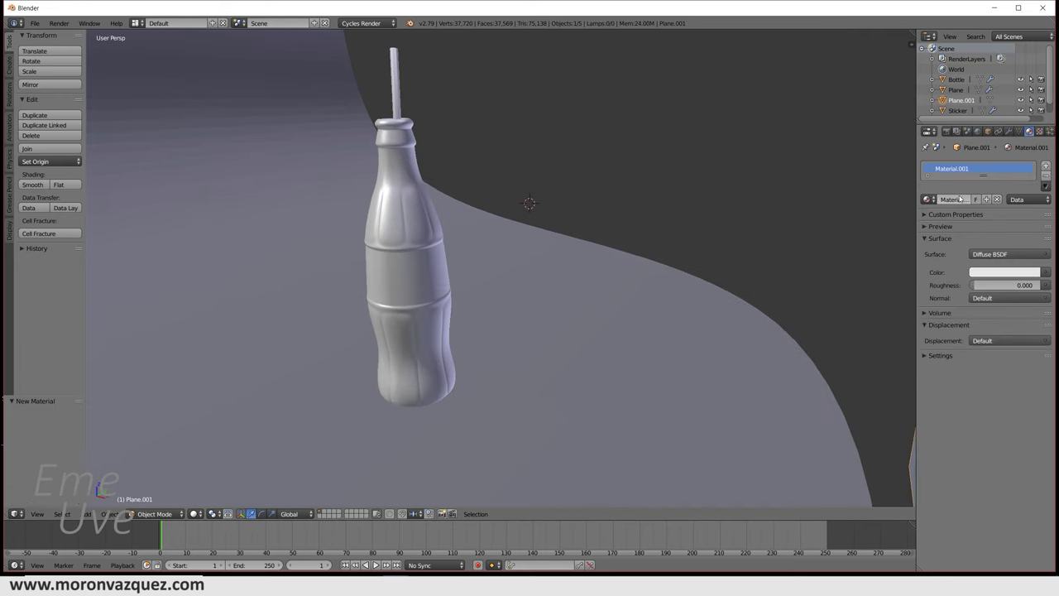
left_click(1005, 254)
left_click(939, 334)
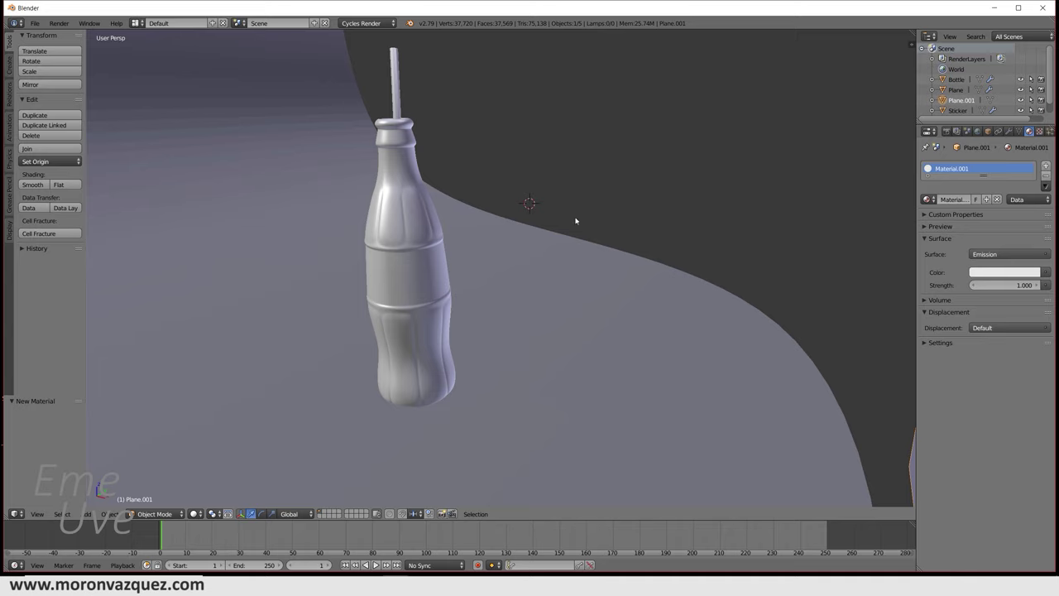
key("shift+z")
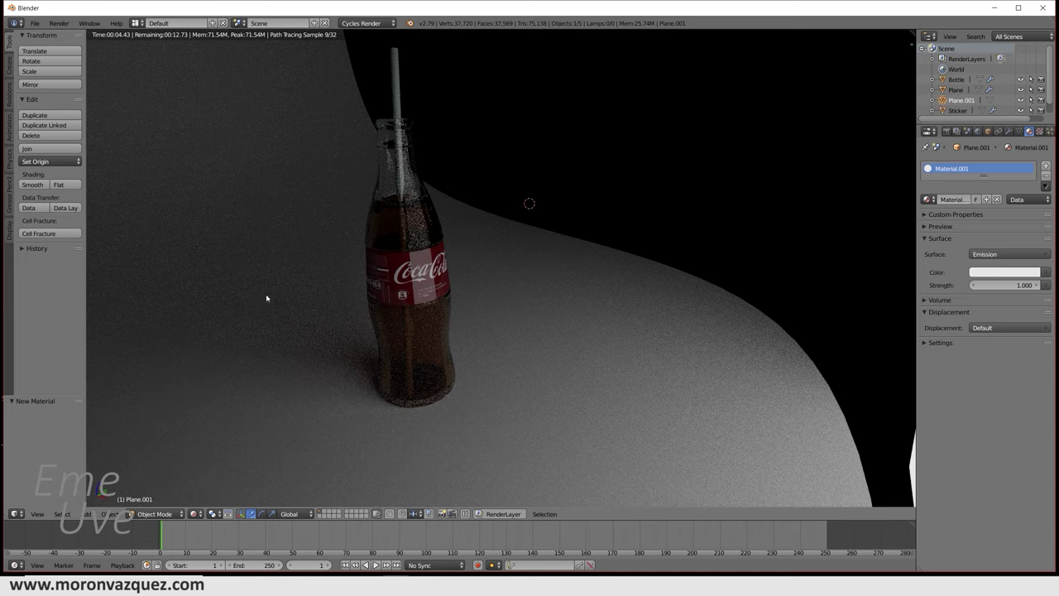
Set Plane.001's Emission Strength to 10.
scroll(832, 331, "down", 2)
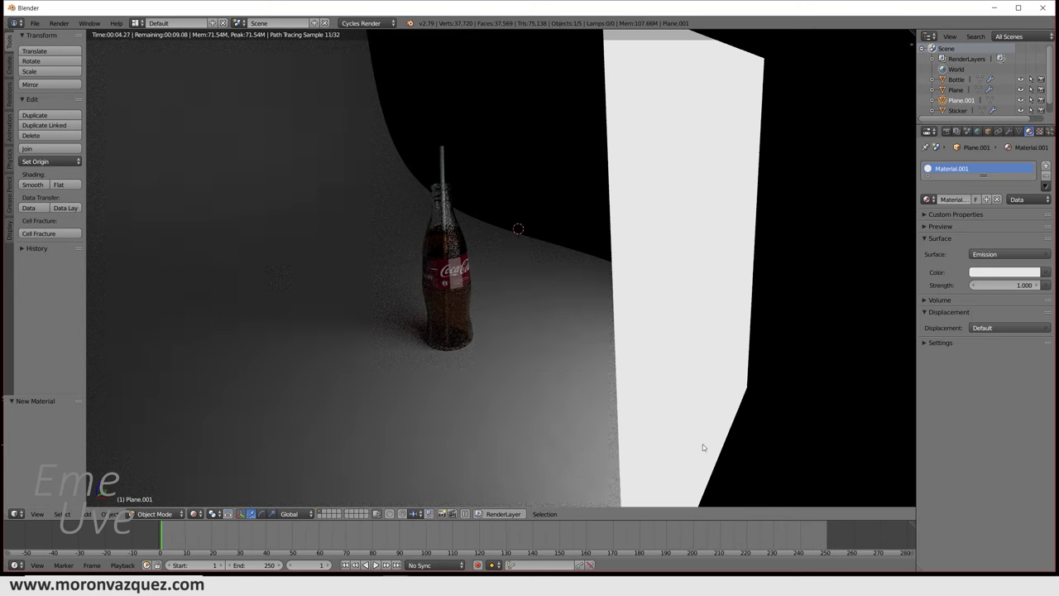
left_click(1011, 282)
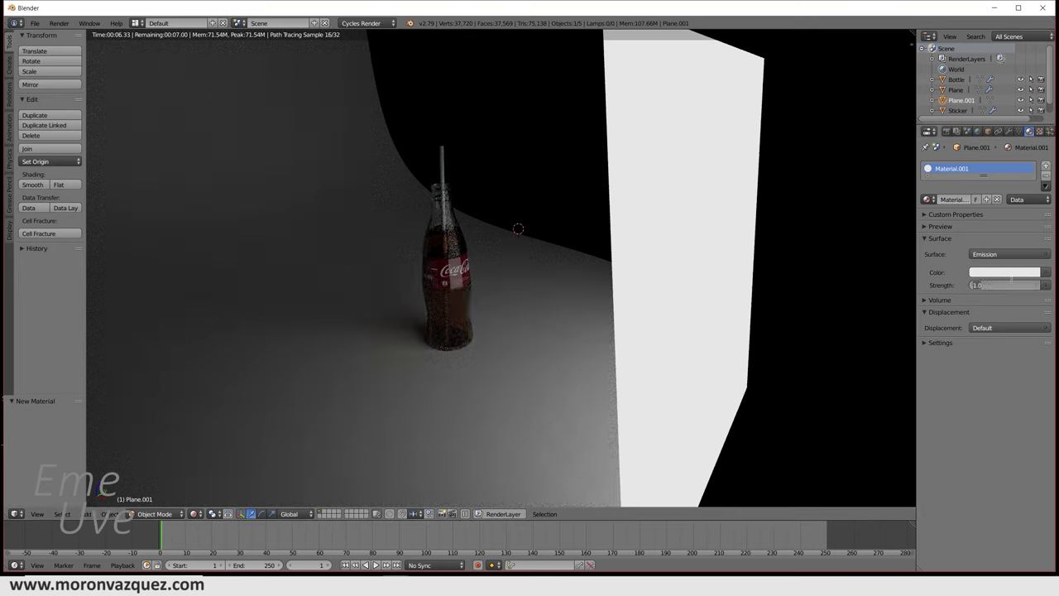
type("18")
key("Return")
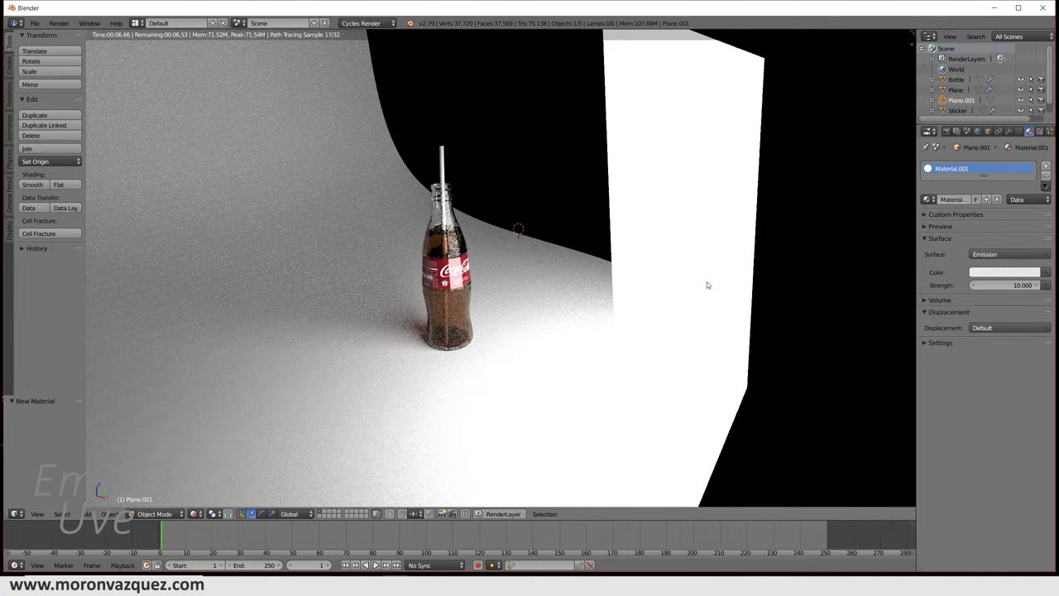
Shrink the emission plane in the live preview, then start scaling it back up.
key("s")
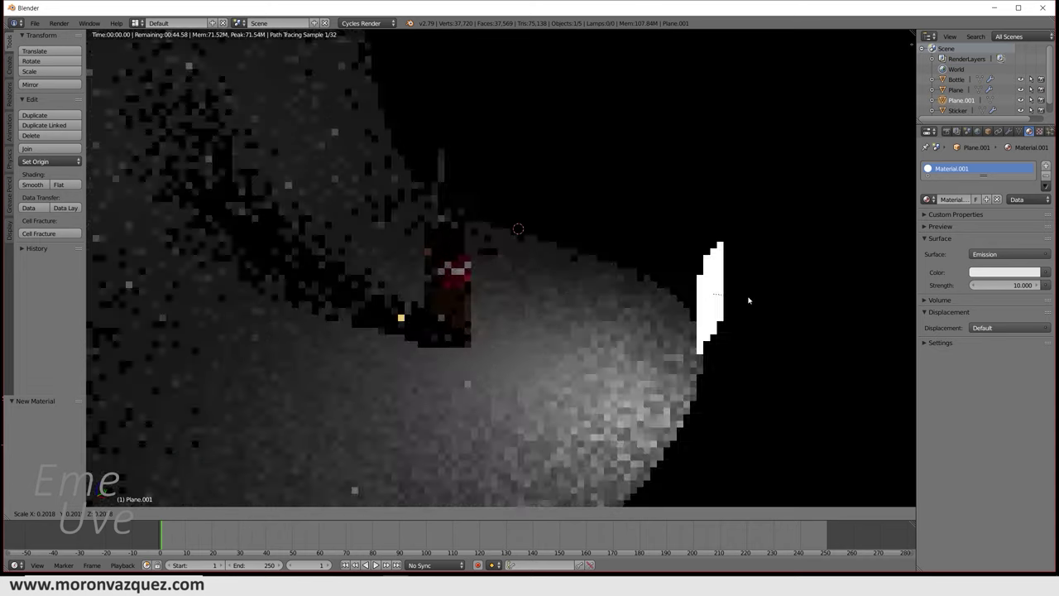
left_click(750, 301)
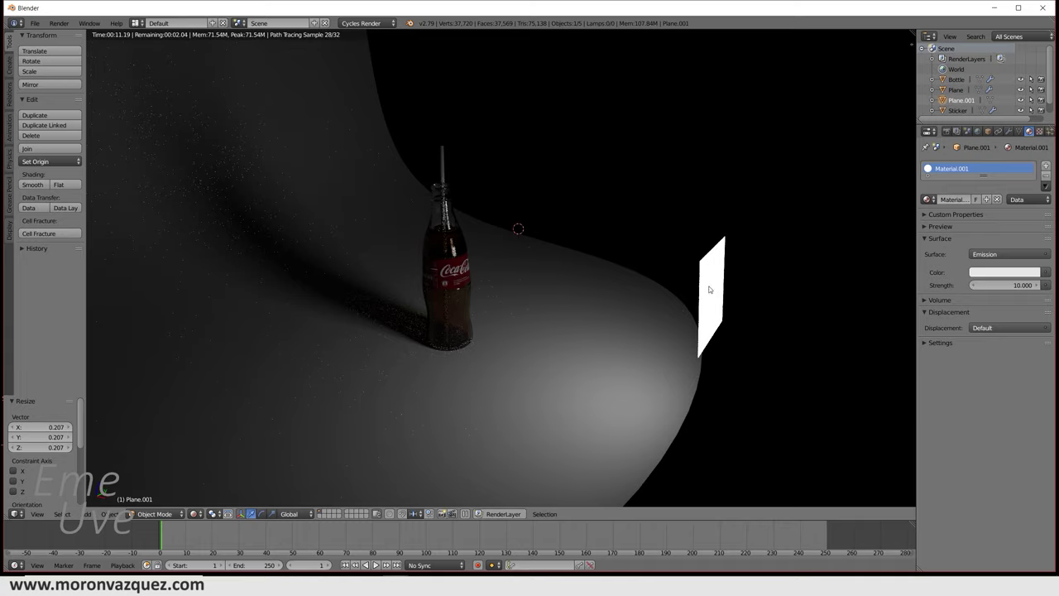
key("s")
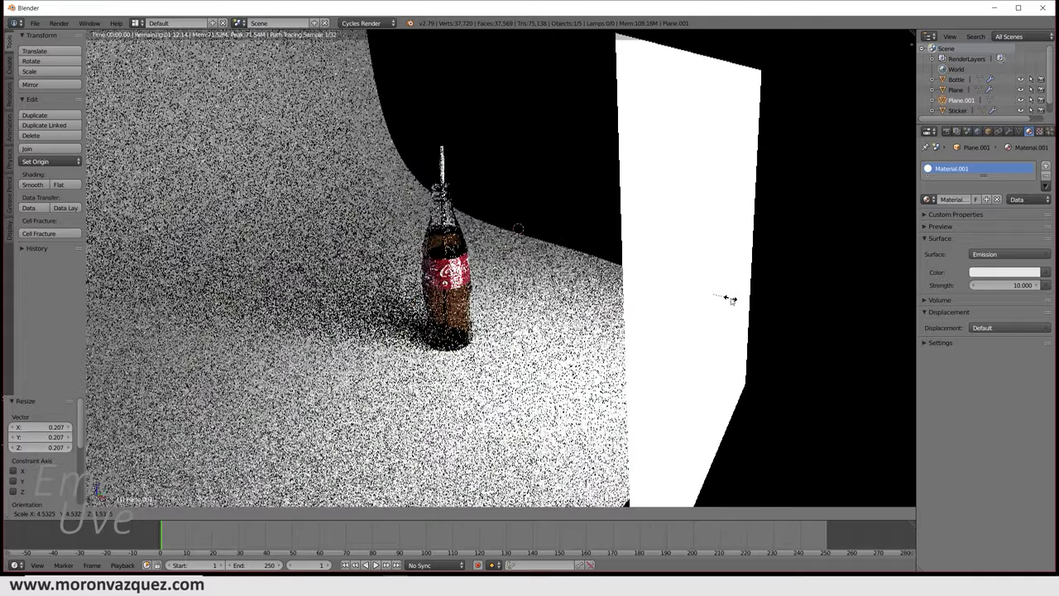
Scale Plane.001 to 4.533, inspect the lit bottle in rendered view, then return to solid shading.
left_click(728, 300)
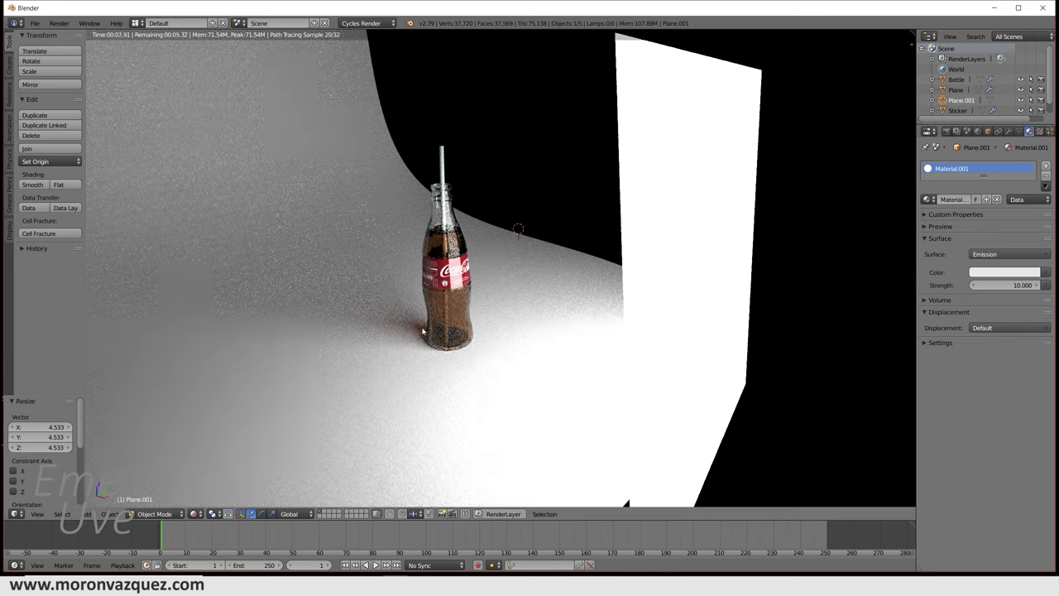
scroll(422, 331, "up", 2)
scroll(422, 331, "up", 1)
scroll(422, 331, "up", 3)
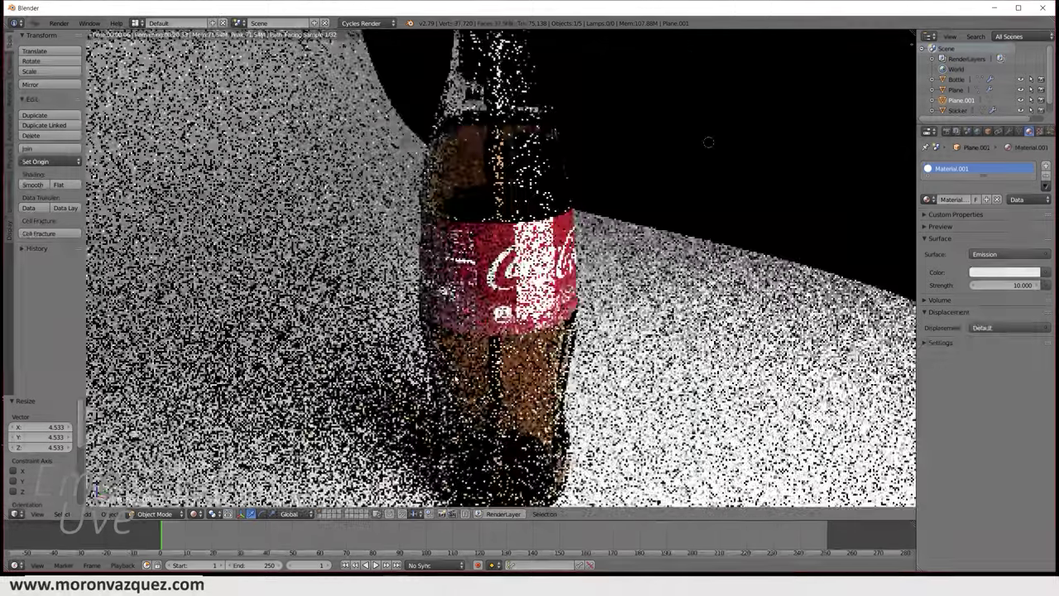
middle_click_drag(505, 207, 521, 321)
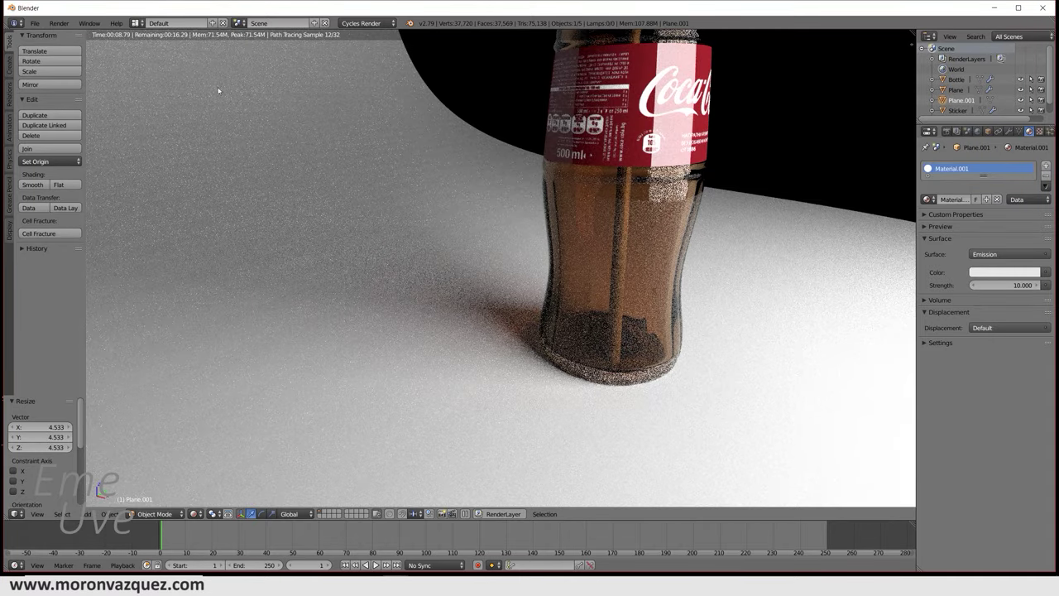
middle_click_drag(537, 160, 654, 129)
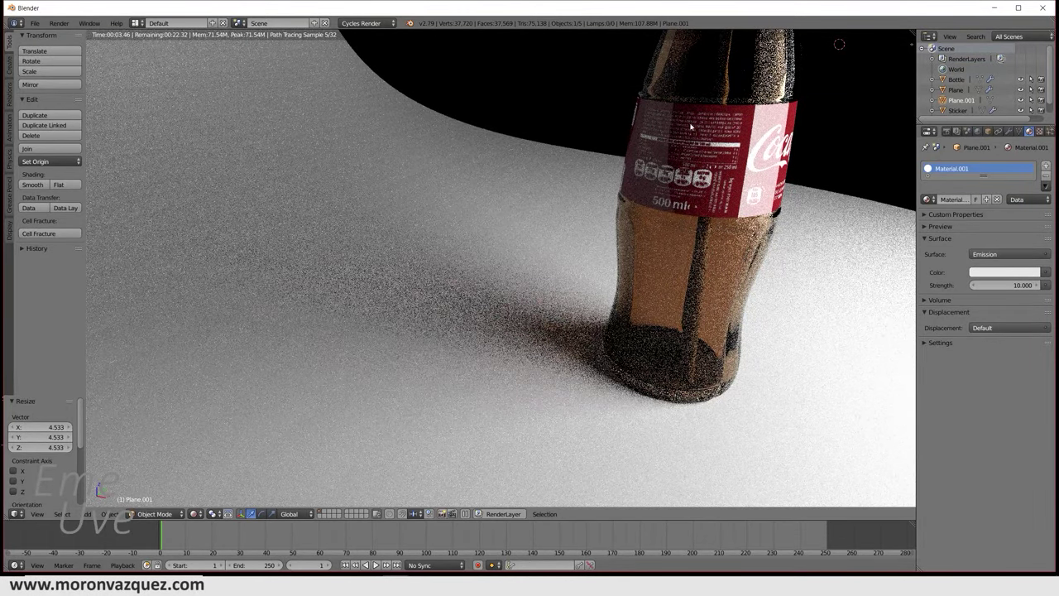
middle_click_drag(700, 309, 593, 313)
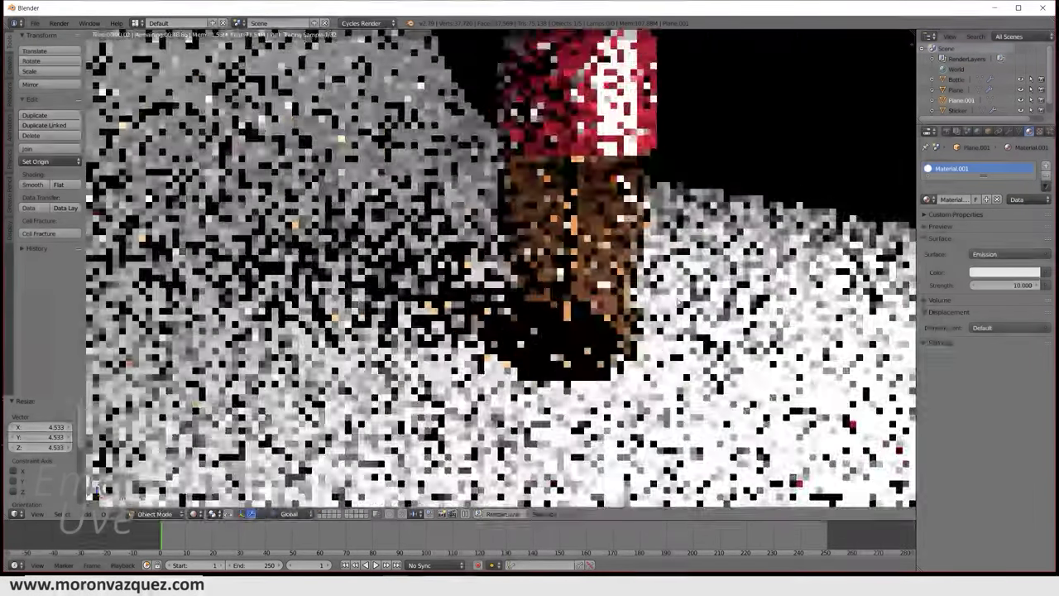
scroll(589, 315, "down", 5)
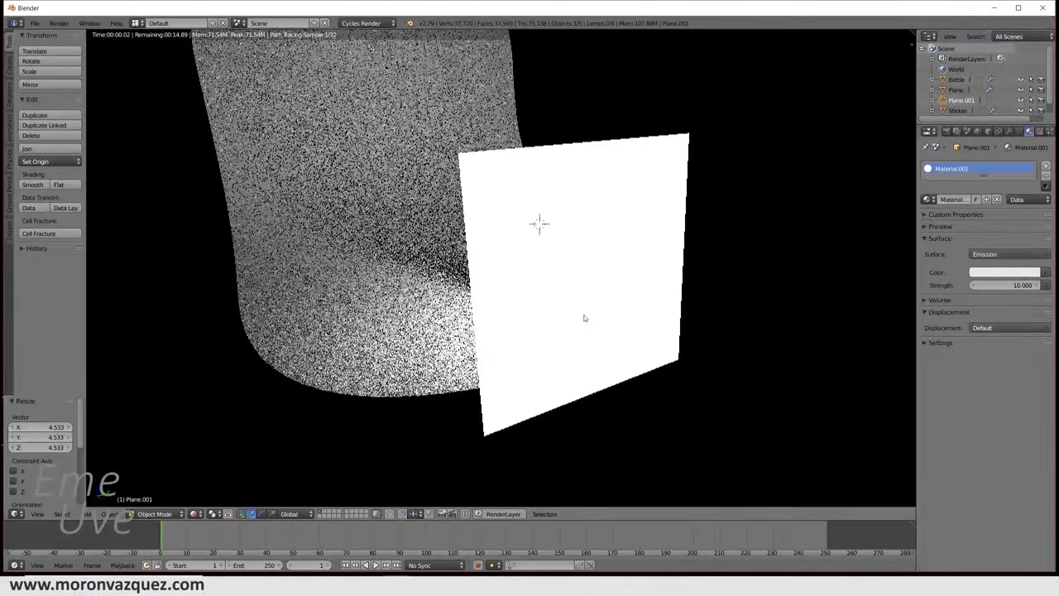
scroll(546, 310, "up", 3)
mouse_move(546, 310)
middle_mouse_down()
mouse_move(607, 358)
mouse_move(561, 312)
middle_mouse_up()
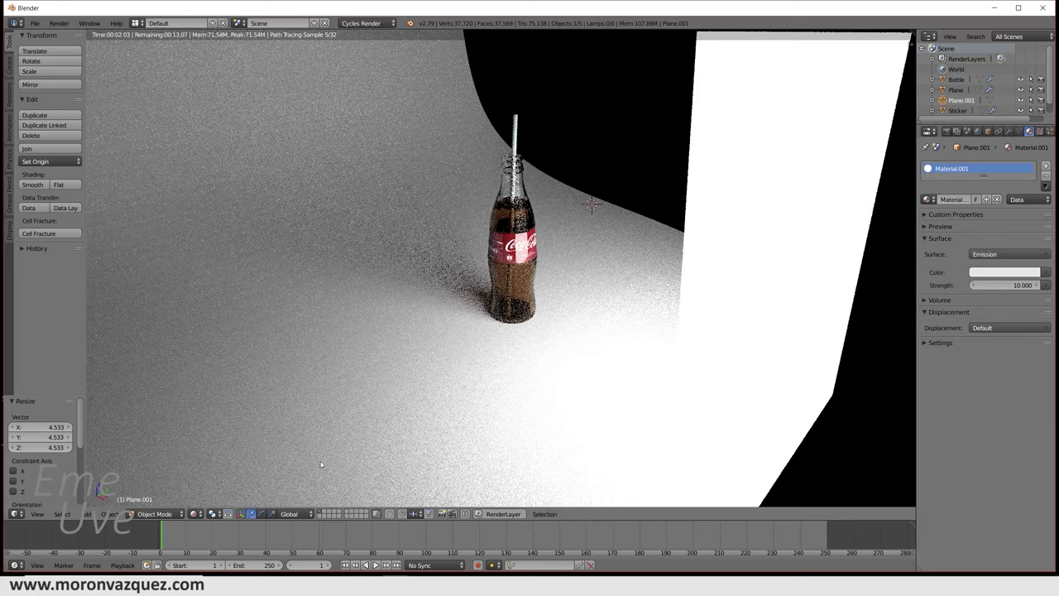
key("shift+z")
mouse_move(443, 342)
middle_mouse_down()
mouse_move(671, 368)
mouse_move(573, 321)
mouse_move(527, 275)
middle_mouse_up()
Move Plane.001 along Y and turn it 47.2° on Z to face the bottle.
key("g")
key("y")
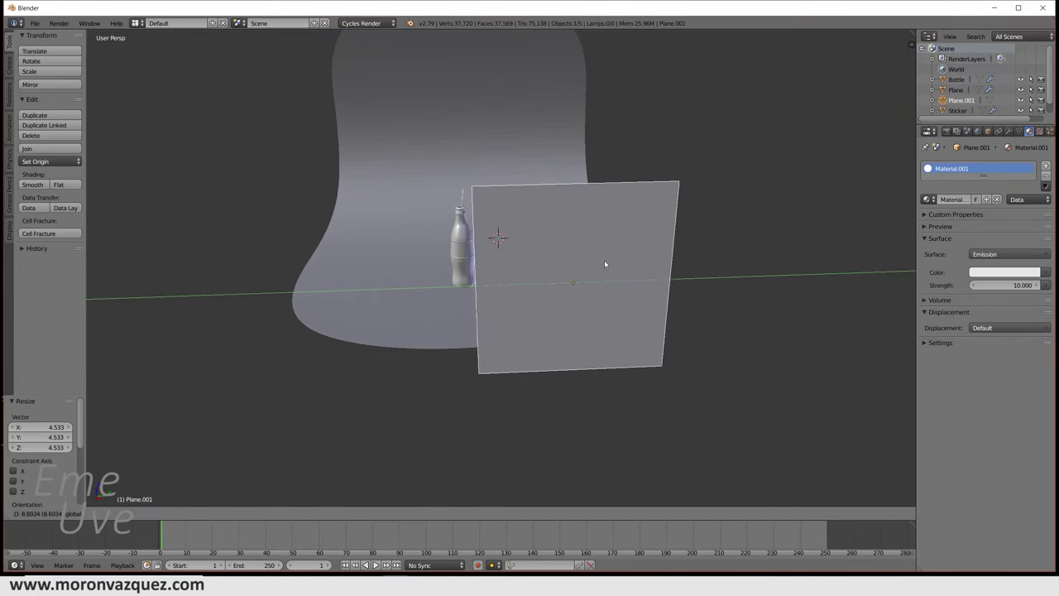
left_click(611, 262)
left_click(261, 514)
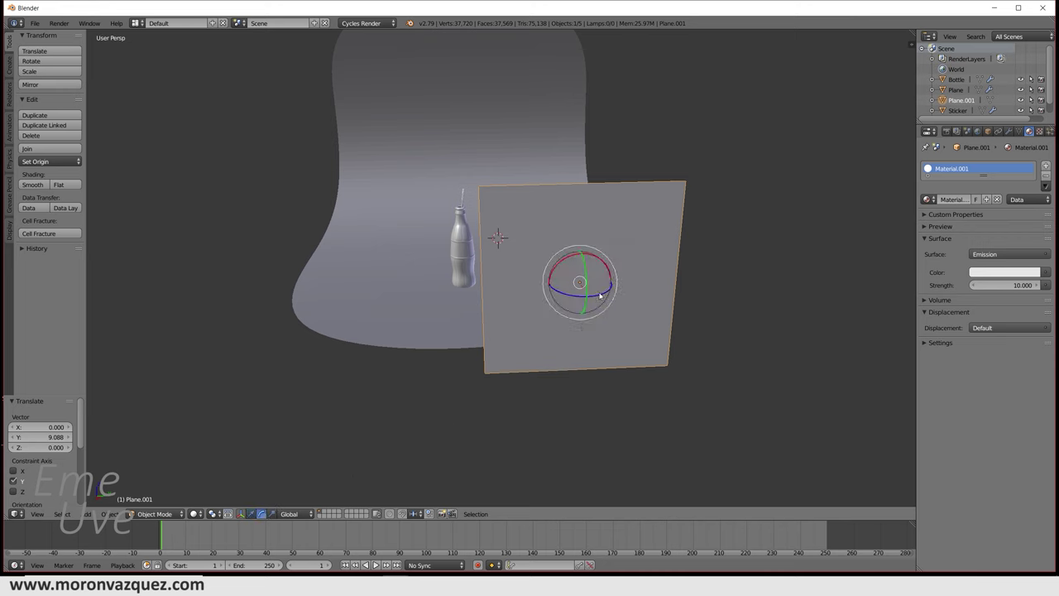
left_click_drag(600, 296, 651, 260)
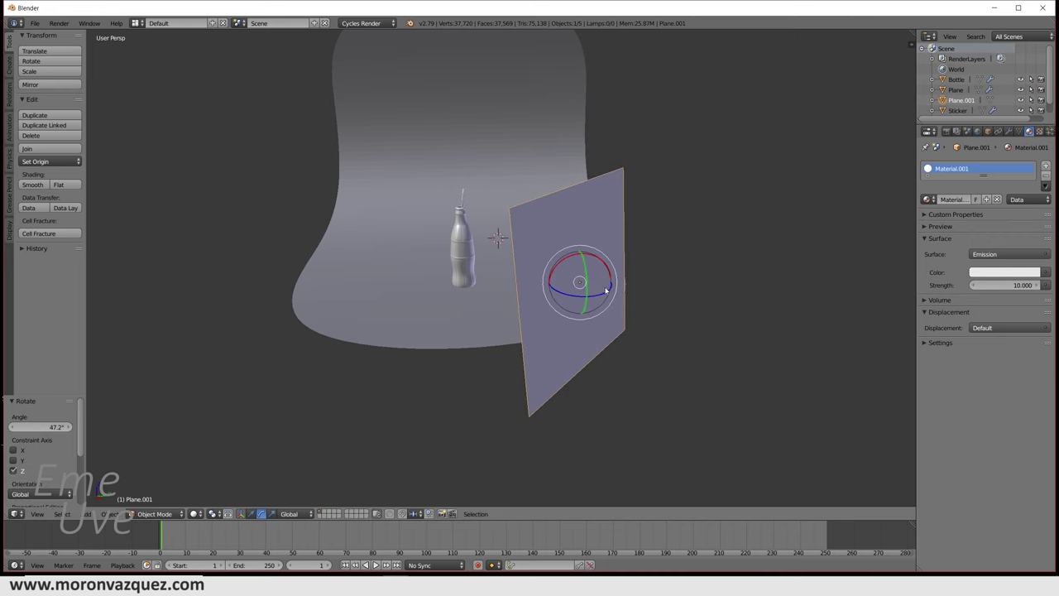
left_click(251, 514)
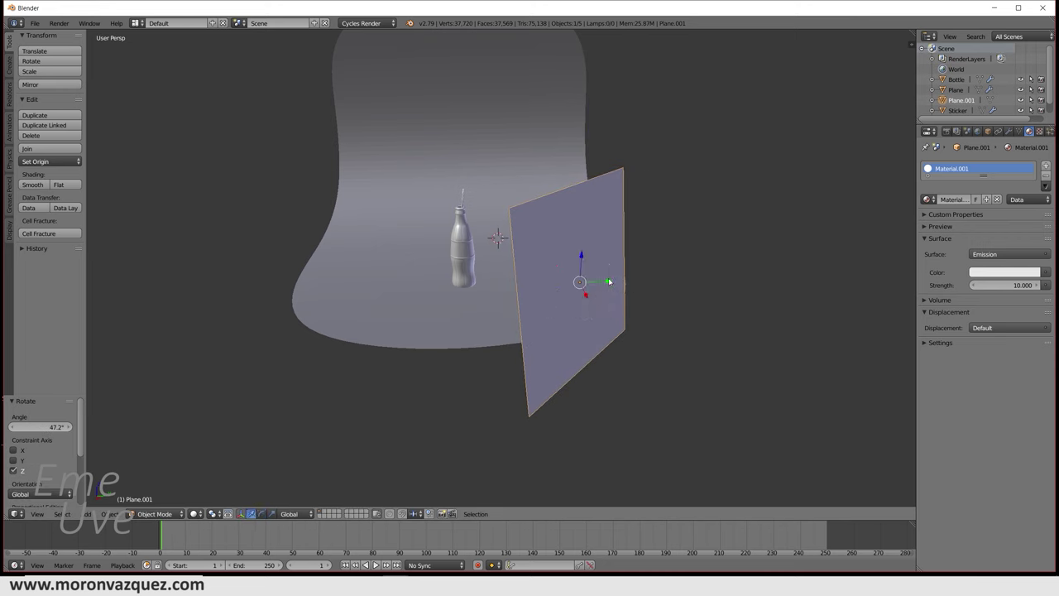
left_click_drag(609, 282, 632, 274)
Duplicate it as Plane.002, turned −89.5° and moved to Y −24.404 opposite the first.
key("shift+d")
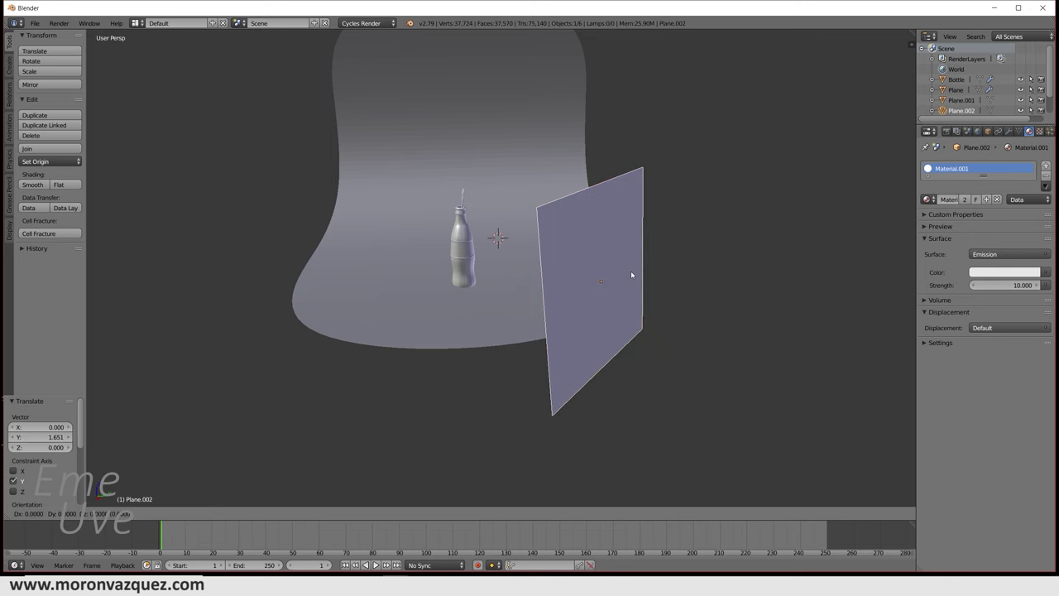
right_click(632, 274)
left_click(262, 514)
mouse_move(623, 296)
left_mouse_down()
mouse_move(586, 306)
mouse_move(297, 278)
left_mouse_up()
left_click(250, 514)
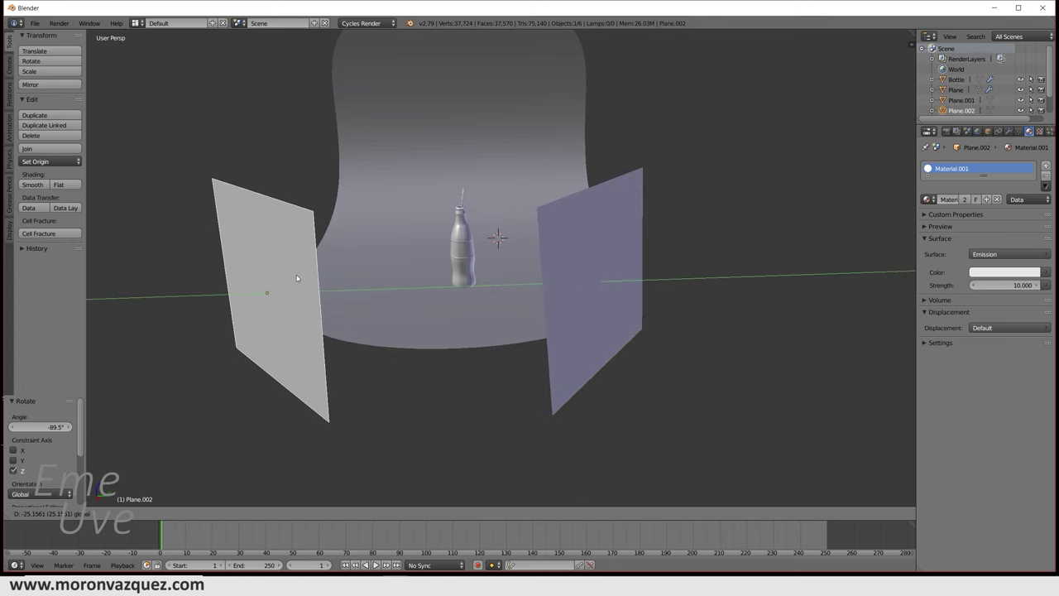
left_click_drag(297, 278, 309, 283)
mouse_move(310, 283)
middle_mouse_down()
mouse_move(547, 288)
mouse_move(601, 307)
mouse_move(552, 324)
mouse_move(455, 246)
middle_mouse_up()
key("shift+a")
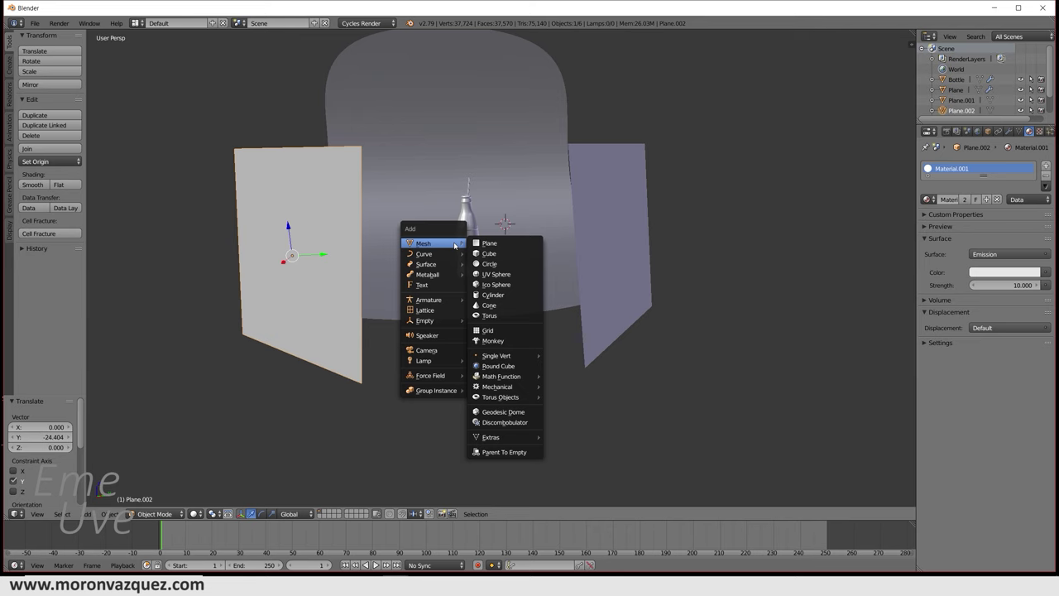
Add a camera, move it along X and Y in front of the bottle, and look through it.
left_click(427, 350)
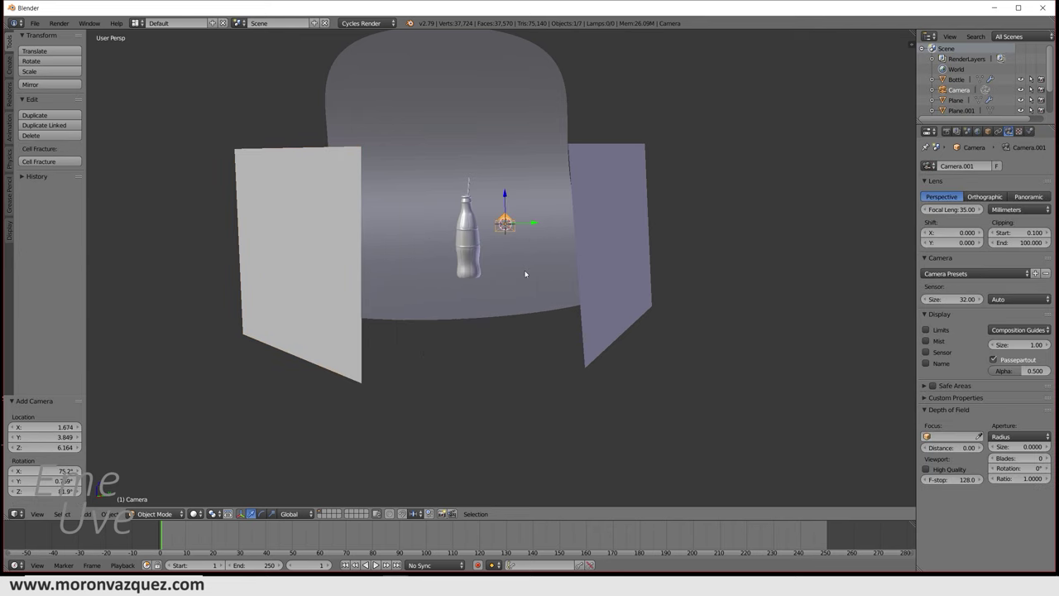
mouse_move(525, 274)
middle_mouse_down()
mouse_move(540, 255)
mouse_move(567, 264)
mouse_move(532, 277)
middle_mouse_up()
key("g")
key("x")
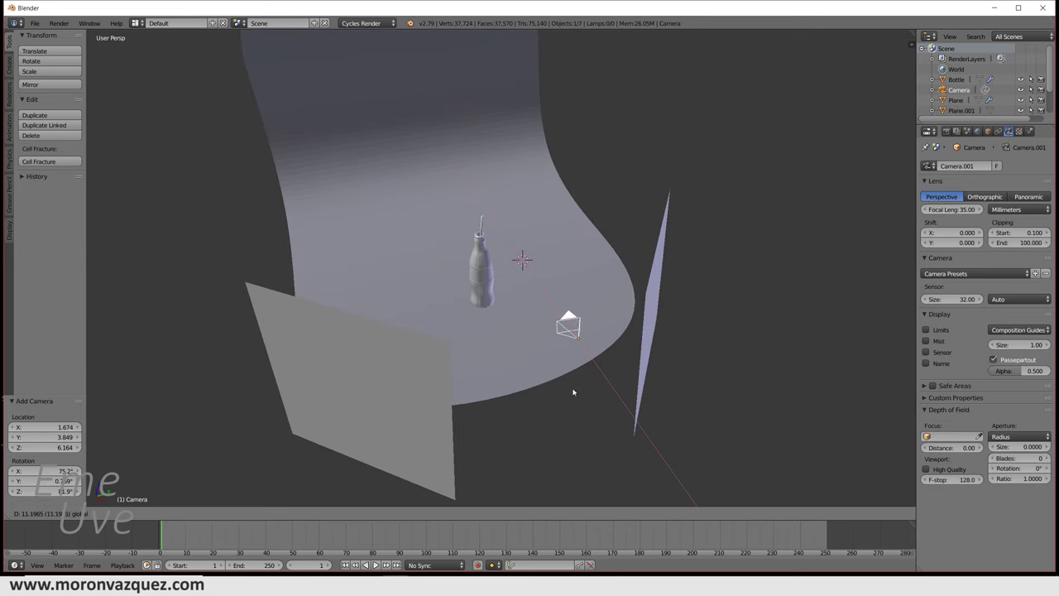
left_click(611, 447)
left_click_drag(641, 389, 584, 406)
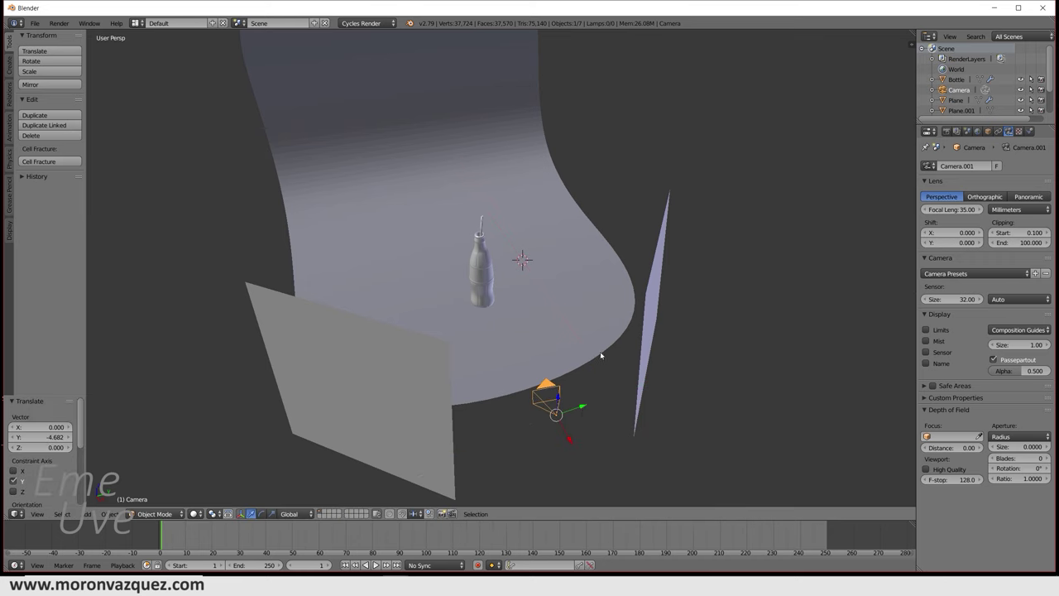
key("ctrl+KP_0")
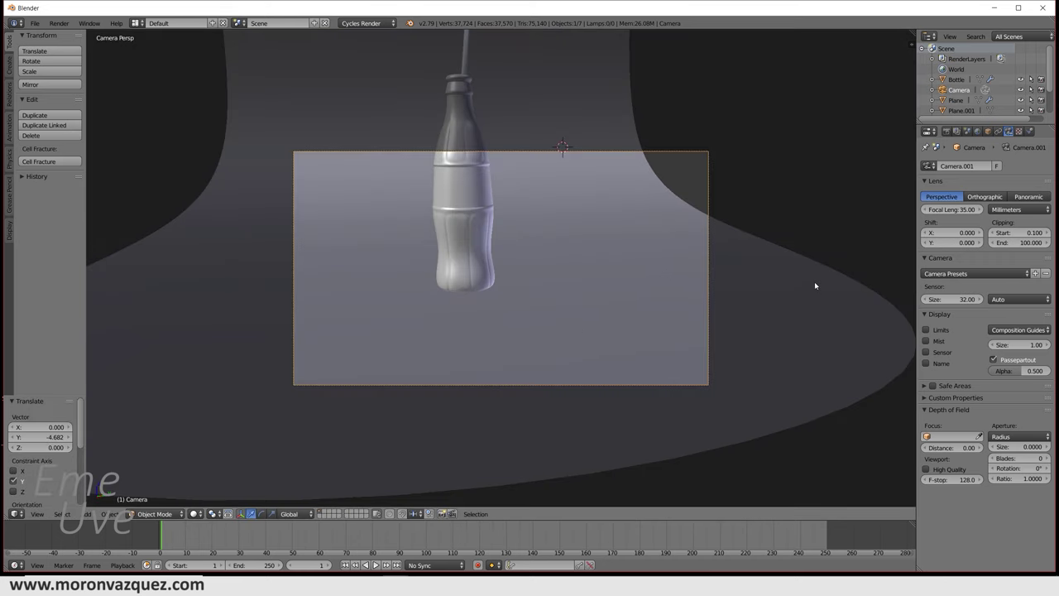
Lock the camera to the view and orbit and zoom to centre the bottle in frame.
key("n")
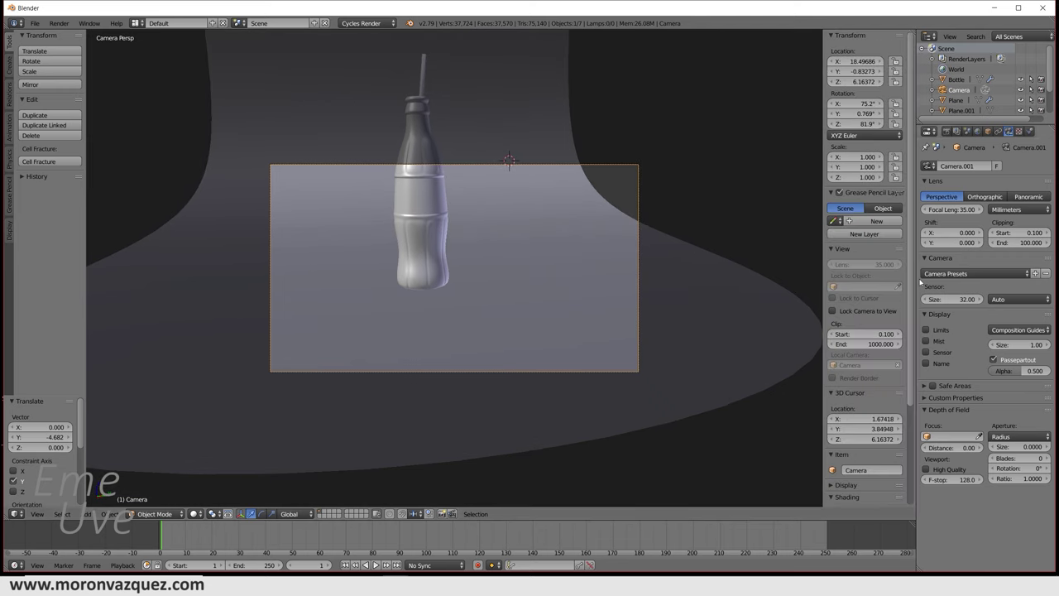
left_click(833, 311)
mouse_move(610, 286)
middle_mouse_down()
mouse_move(546, 348)
mouse_move(558, 378)
mouse_move(558, 446)
mouse_move(559, 355)
mouse_move(548, 331)
mouse_move(520, 325)
middle_mouse_up()
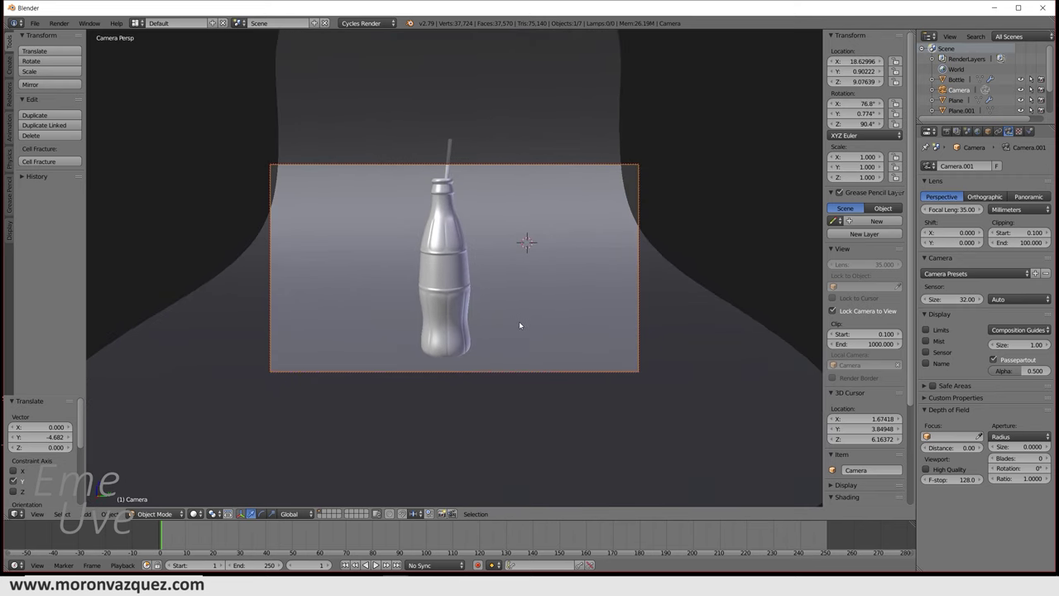
scroll(519, 325, "down", 2)
scroll(519, 325, "up", 1)
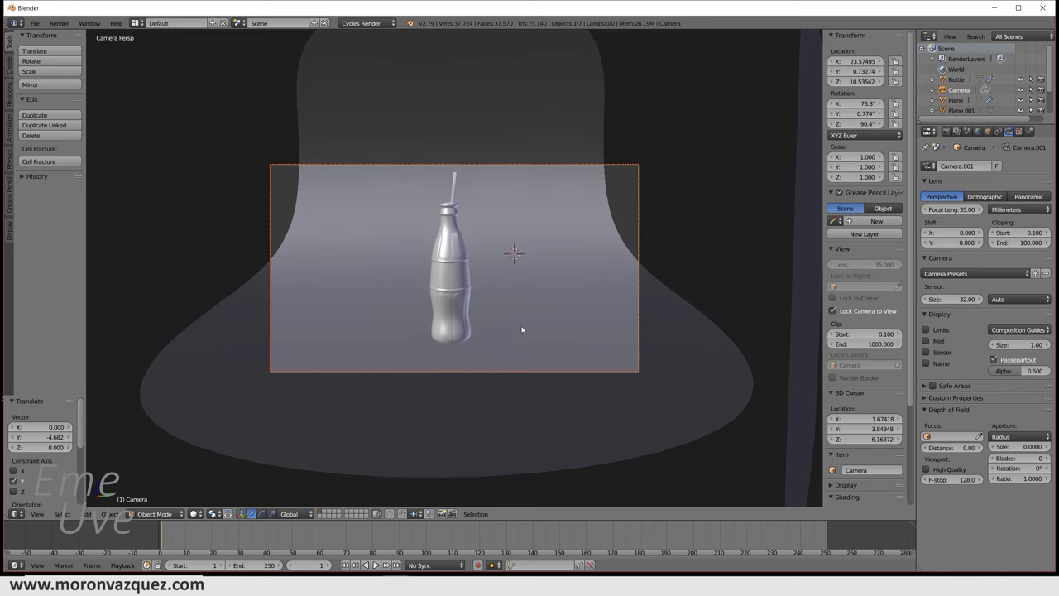
scroll(522, 330, "up", 1)
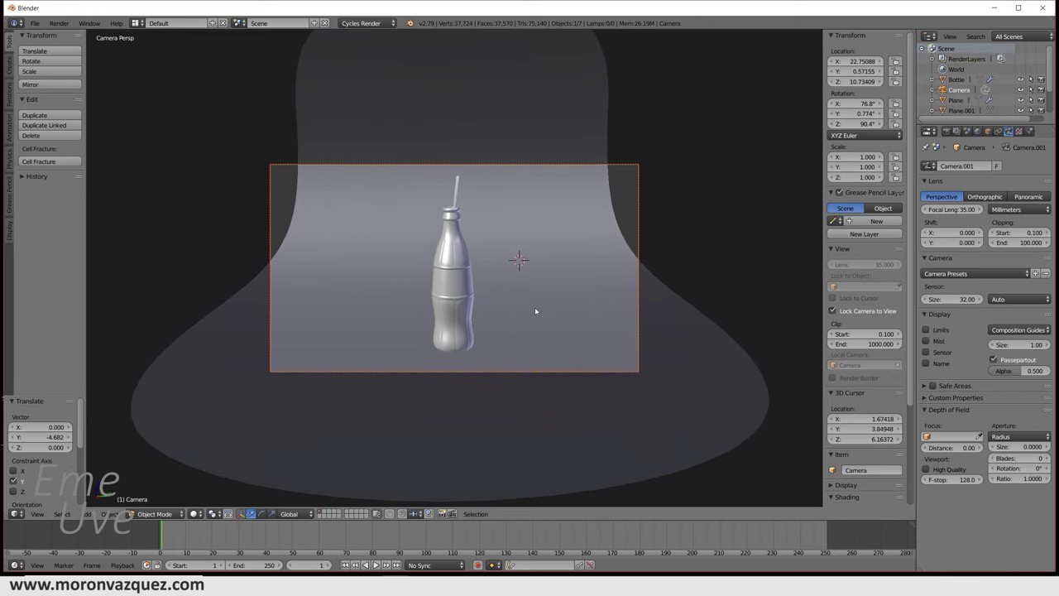
Stretch the backdrop Plane to 23.582 along Y, unlock camera from view, and preview in Cycles.
right_click(535, 310)
left_click(272, 514)
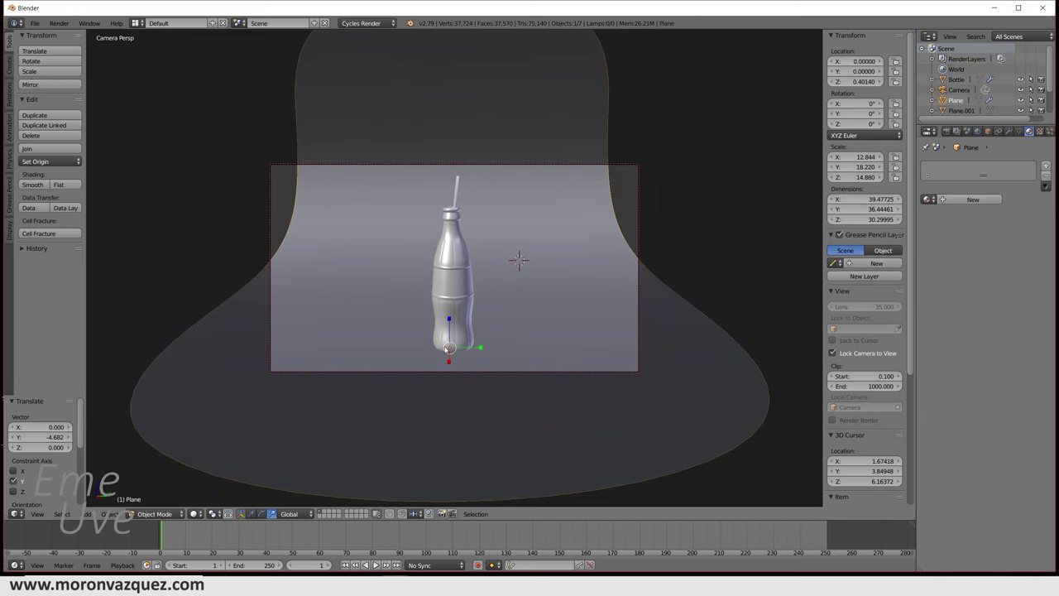
left_click_drag(482, 346, 499, 346)
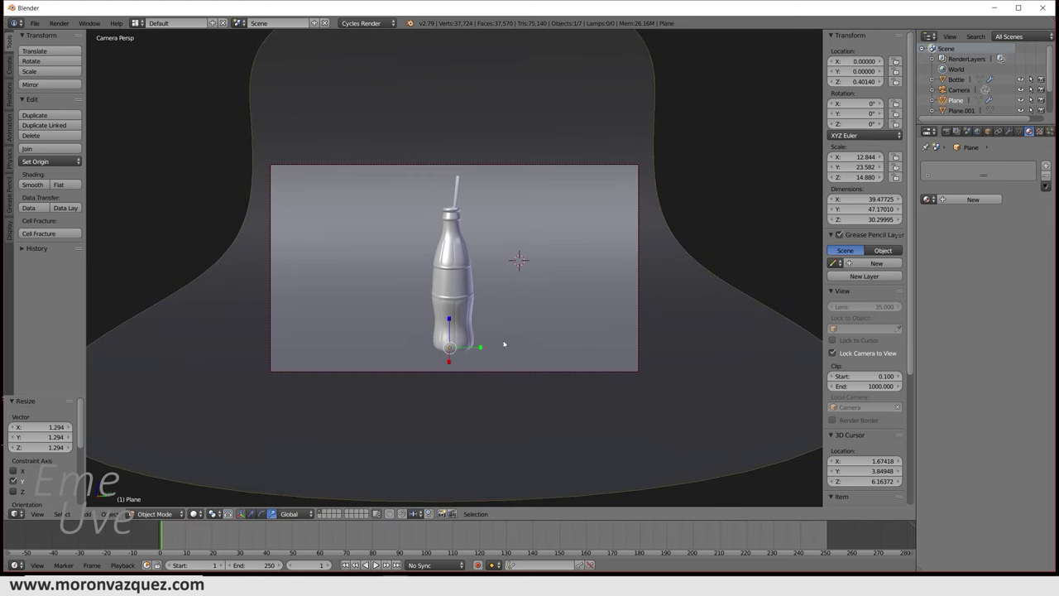
left_click(834, 353)
key("n")
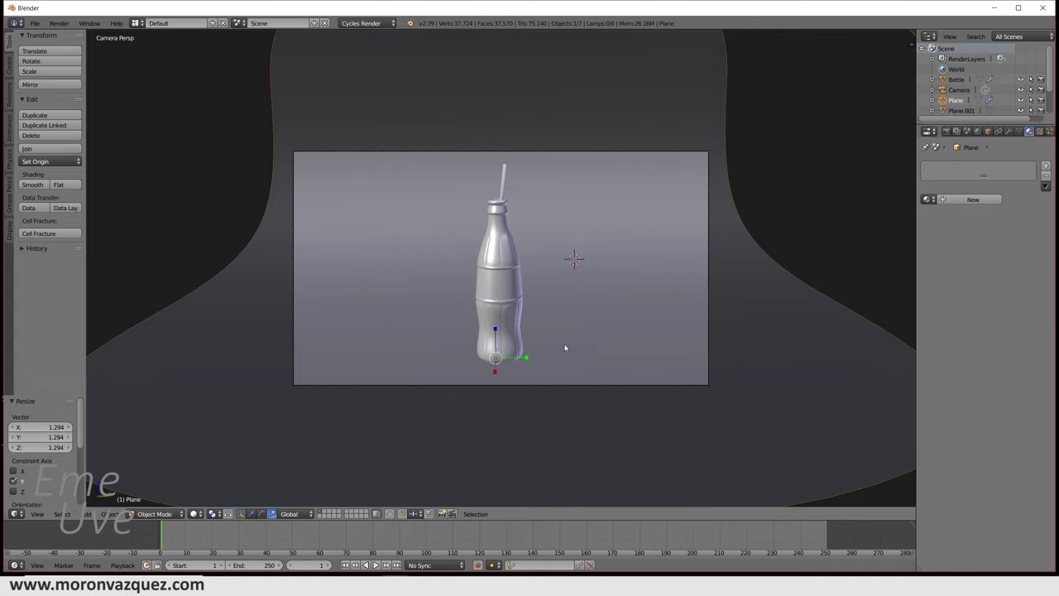
key("shift+z")
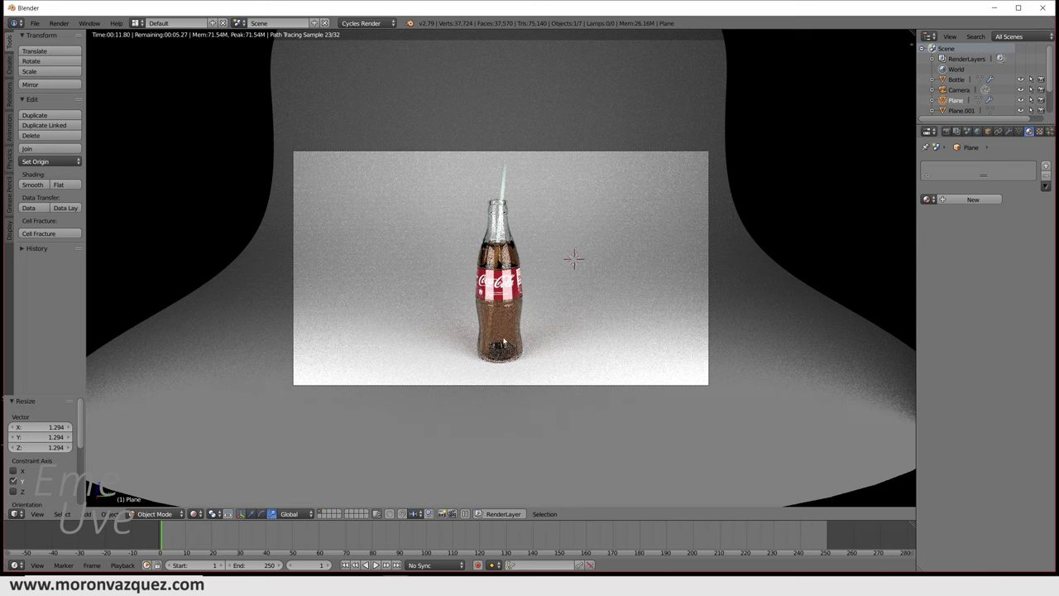
Limit the rendered preview to a region around the bottle.
key("ctrl+alt+b")
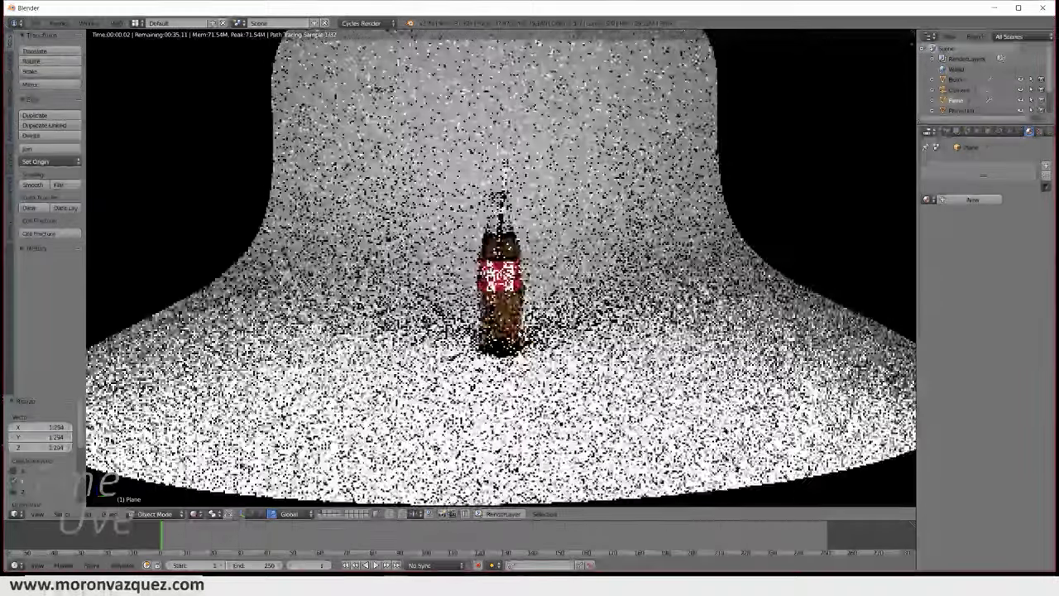
key("ctrl+b")
left_click_drag(293, 154, 709, 386)
Zoom the locked camera out slightly, then unlock it and return to a solid perspective view.
key("n")
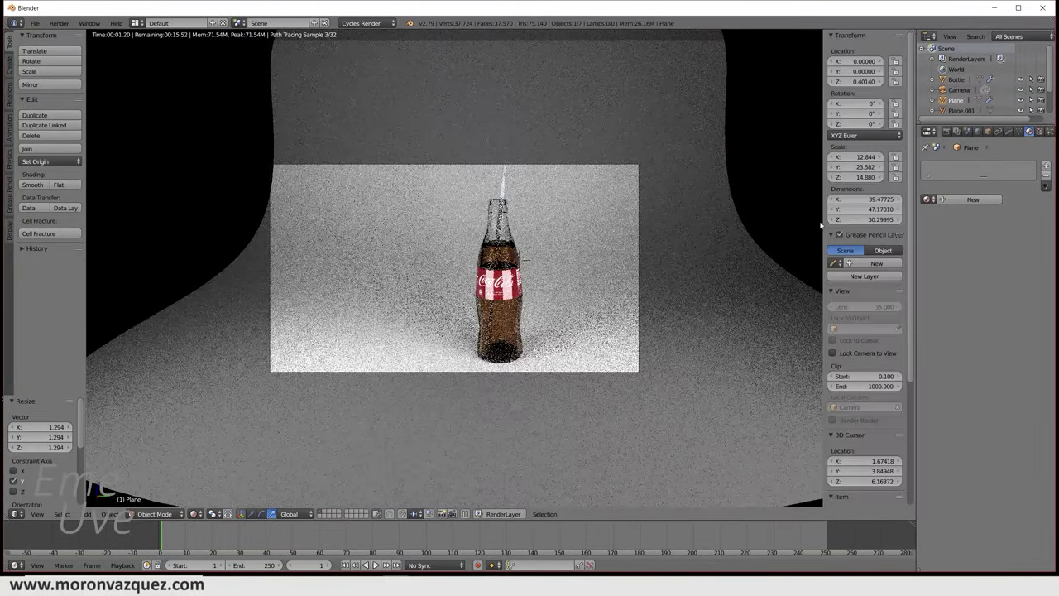
left_click(833, 352)
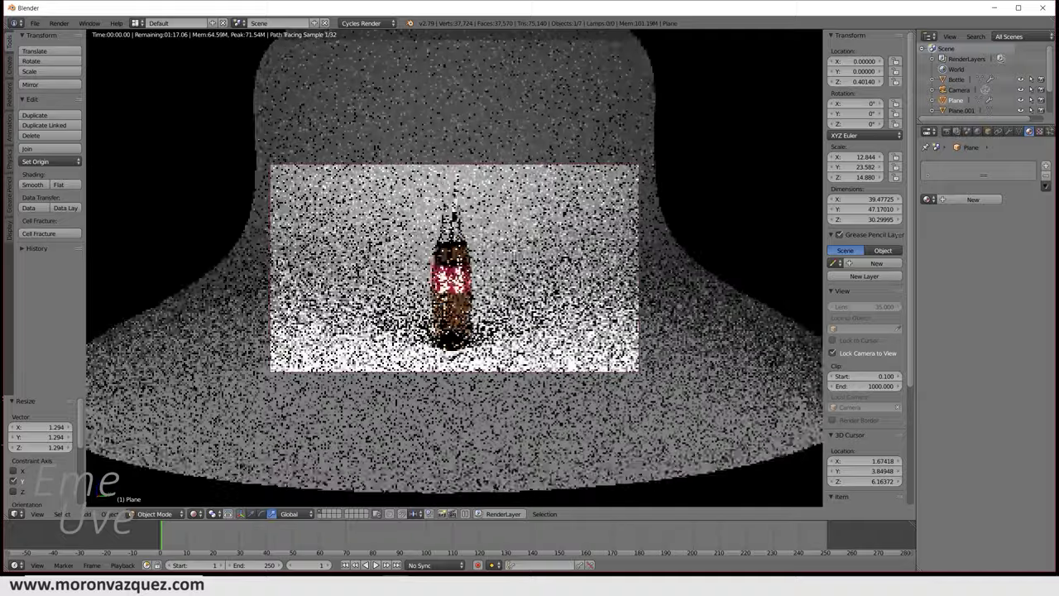
scroll(455, 265, "down", 1)
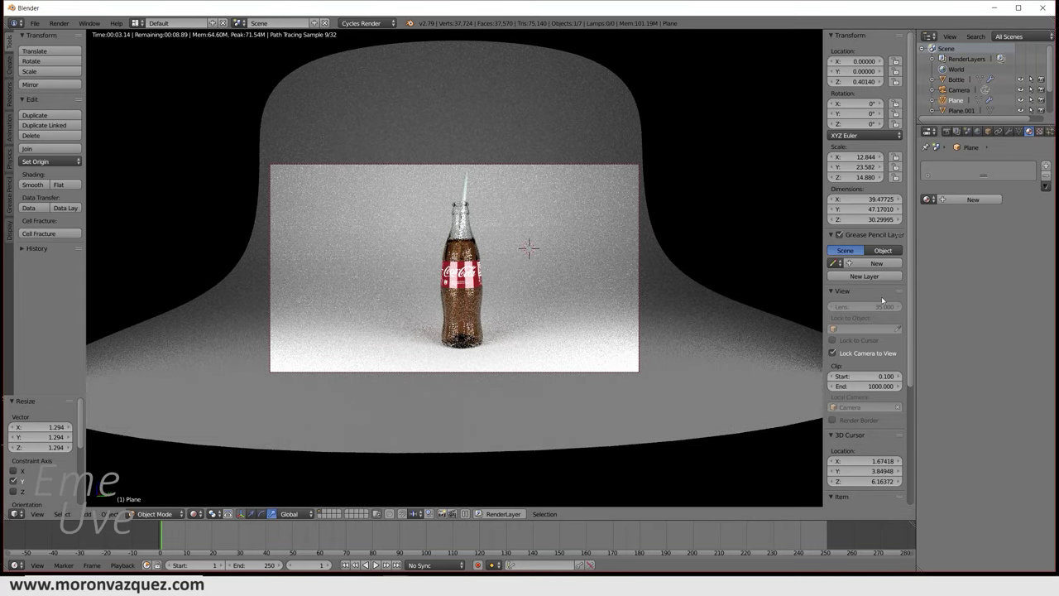
left_click(833, 353)
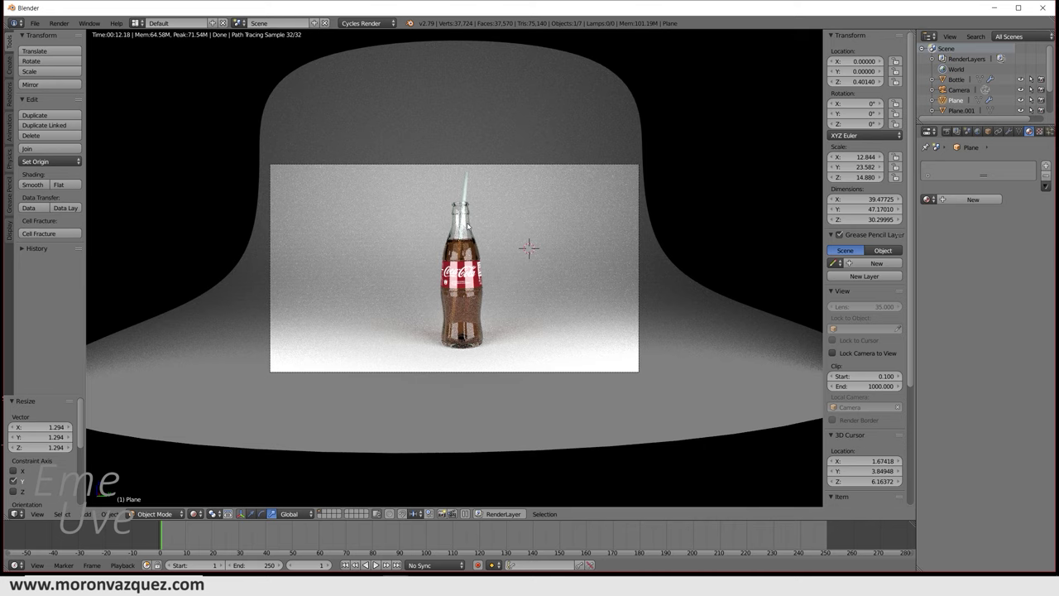
key("shift+z")
middle_click_drag(470, 225, 611, 267)
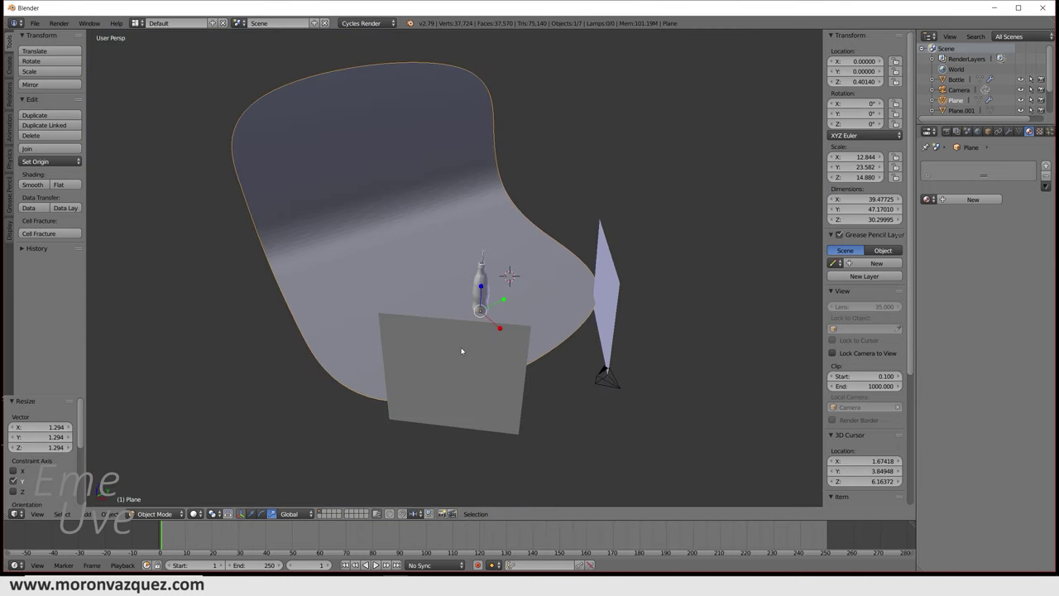
Add a new plane at a 3D cursor above the backdrop and scale it to 11.4.
right_click(462, 351)
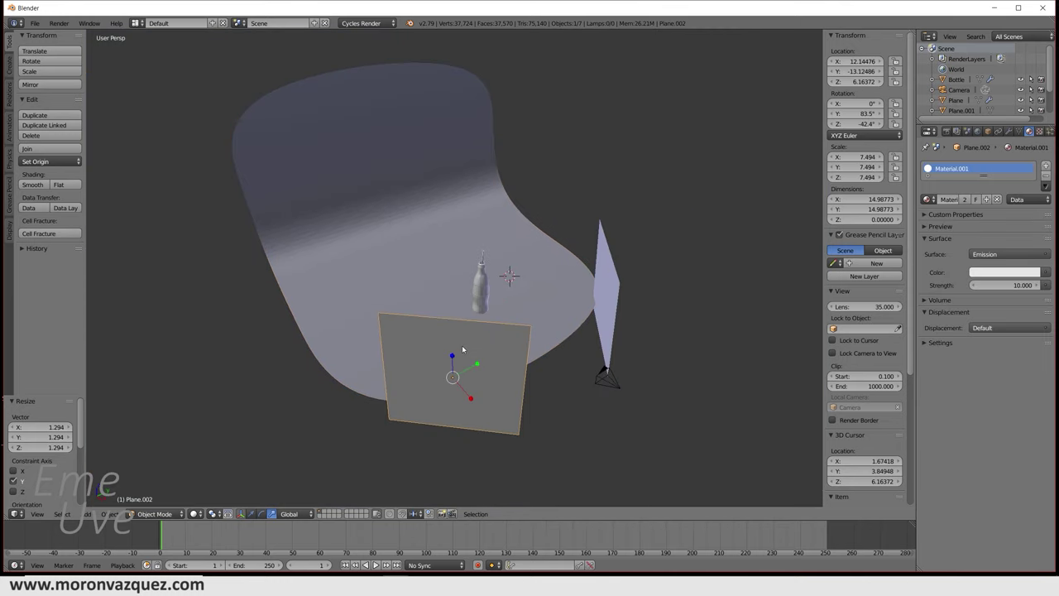
key("shift+a")
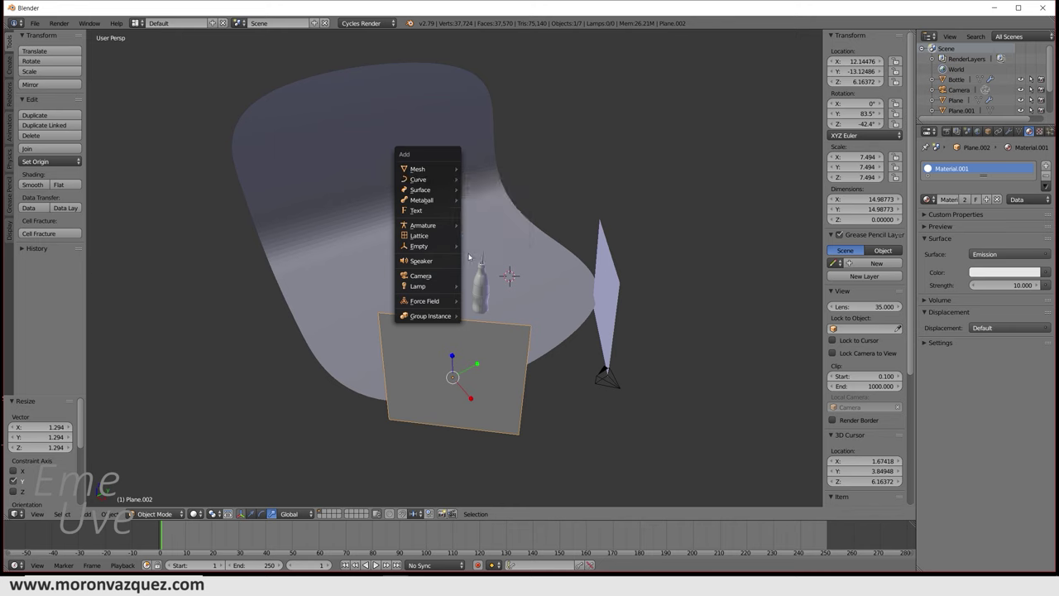
left_click(432, 208)
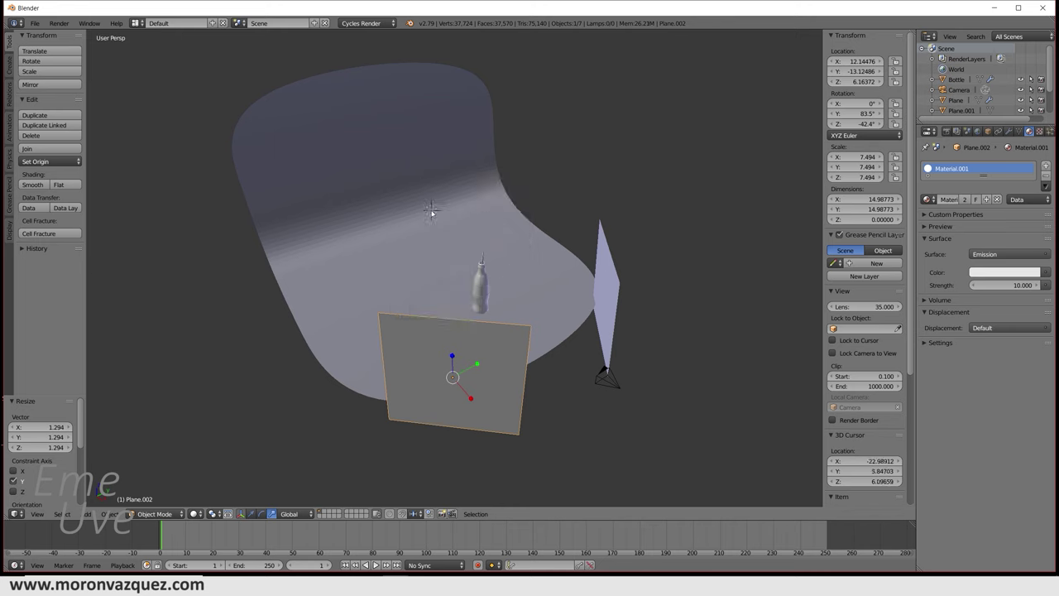
key("shift+a")
mouse_move(411, 112)
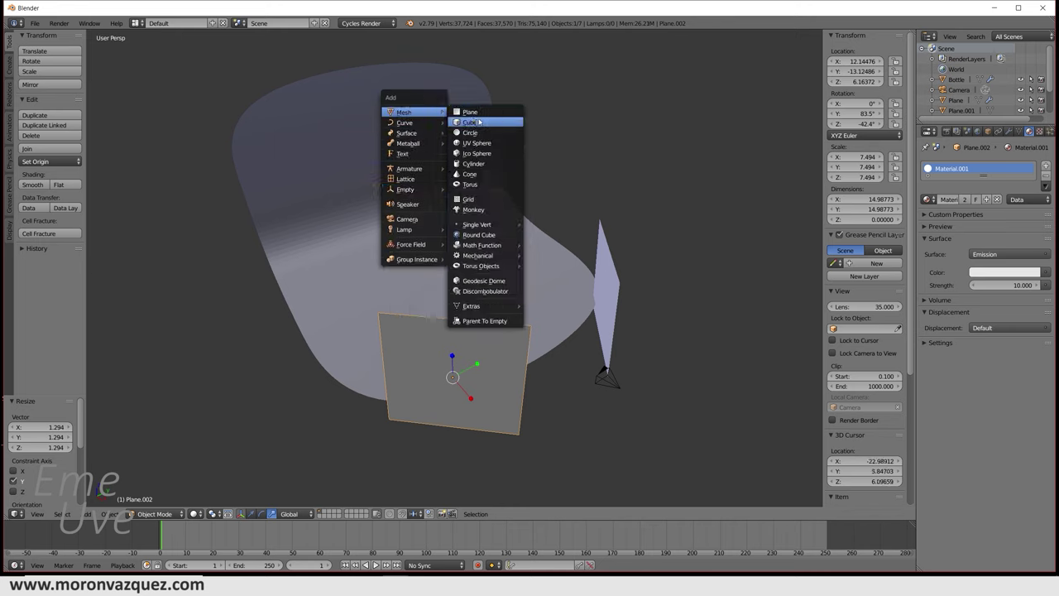
left_click(482, 116)
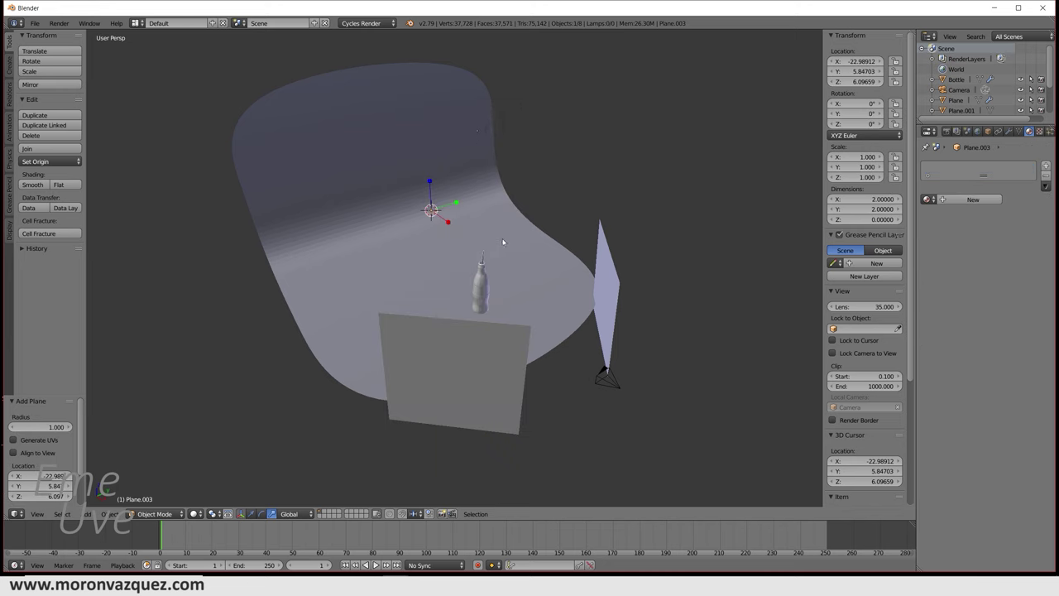
key("s")
left_click(526, 366)
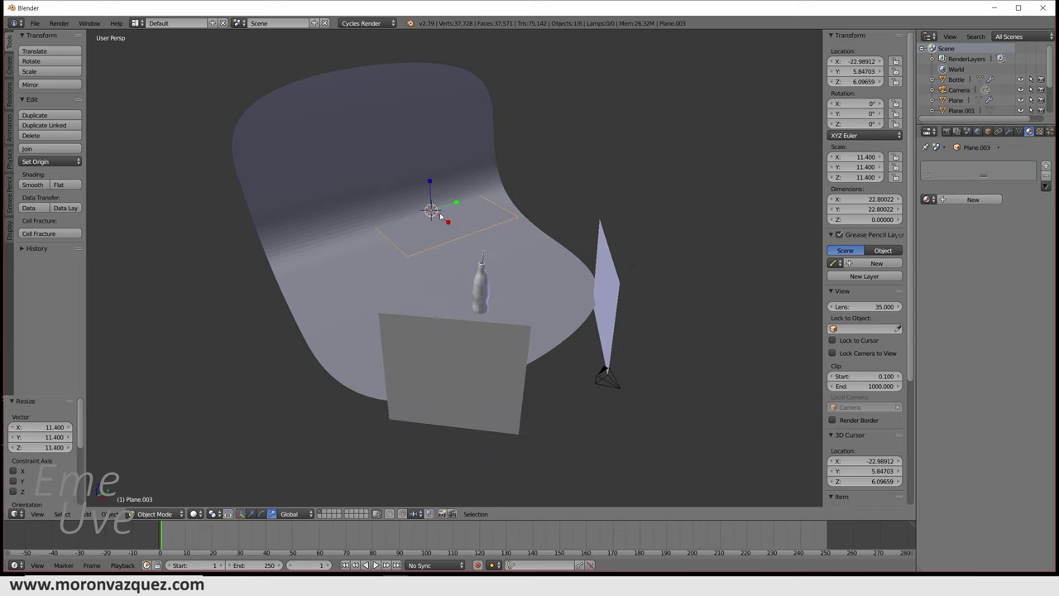
Position the plane over the bottle, raised to Z 29.56.
left_click(252, 515)
mouse_move(448, 220)
left_mouse_down()
mouse_move(476, 240)
mouse_move(498, 100)
left_mouse_up()
mouse_move(534, 152)
middle_mouse_down()
mouse_move(492, 161)
mouse_move(533, 123)
middle_mouse_up()
left_click_drag(532, 123, 496, 126)
mouse_move(497, 126)
middle_mouse_down()
mouse_move(538, 201)
mouse_move(482, 201)
middle_mouse_up()
left_click_drag(483, 201, 454, 177)
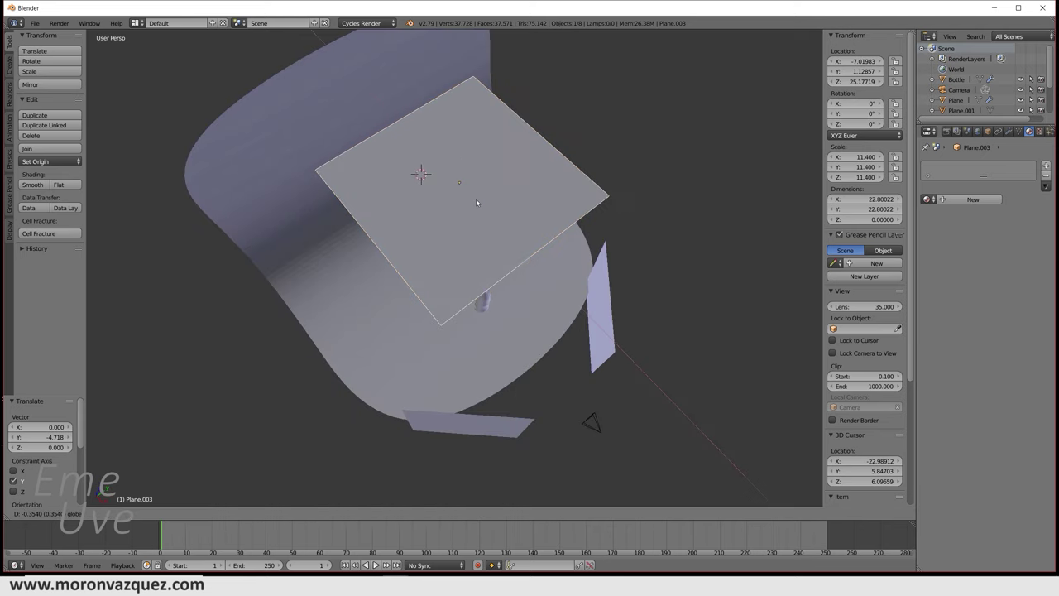
left_click_drag(432, 139, 431, 109)
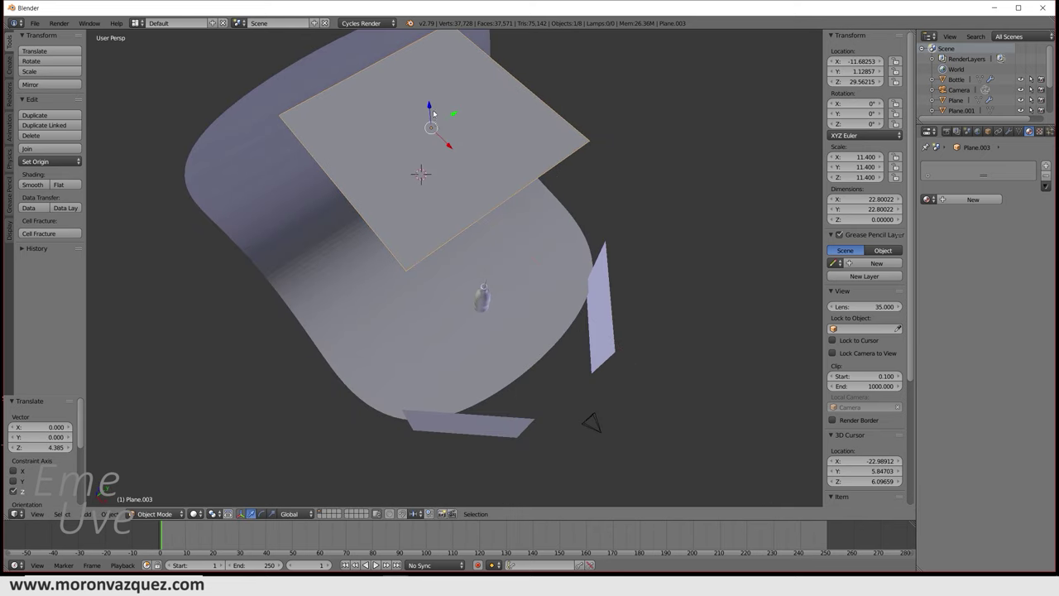
Assign the emissive Material.001 to the top plane.
left_click(969, 199)
left_click(1007, 255)
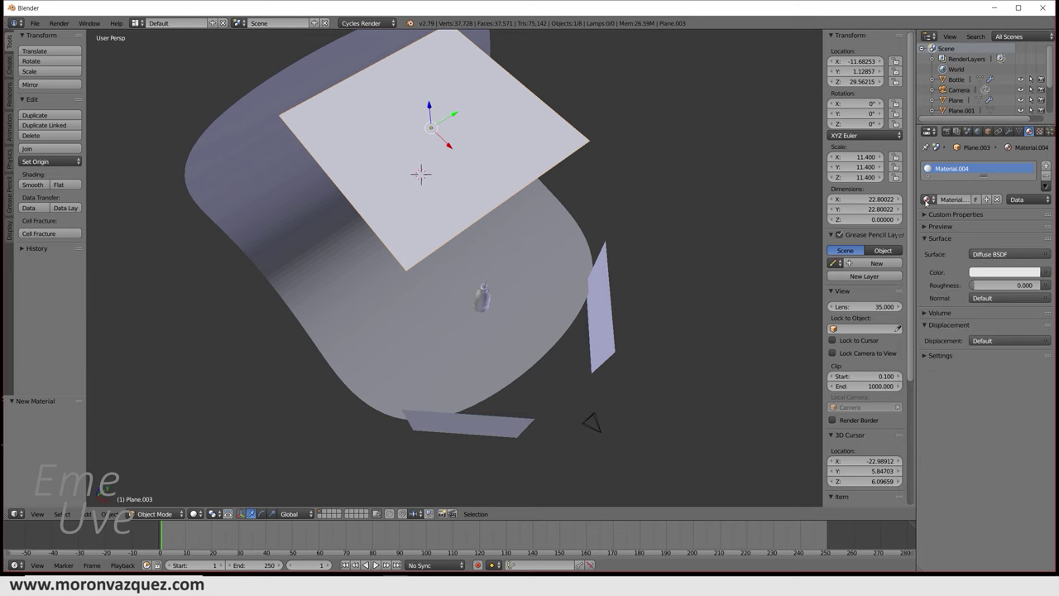
left_click(929, 199)
left_click(840, 235)
mouse_move(637, 340)
middle_mouse_down()
mouse_move(594, 273)
mouse_move(599, 282)
middle_mouse_up()
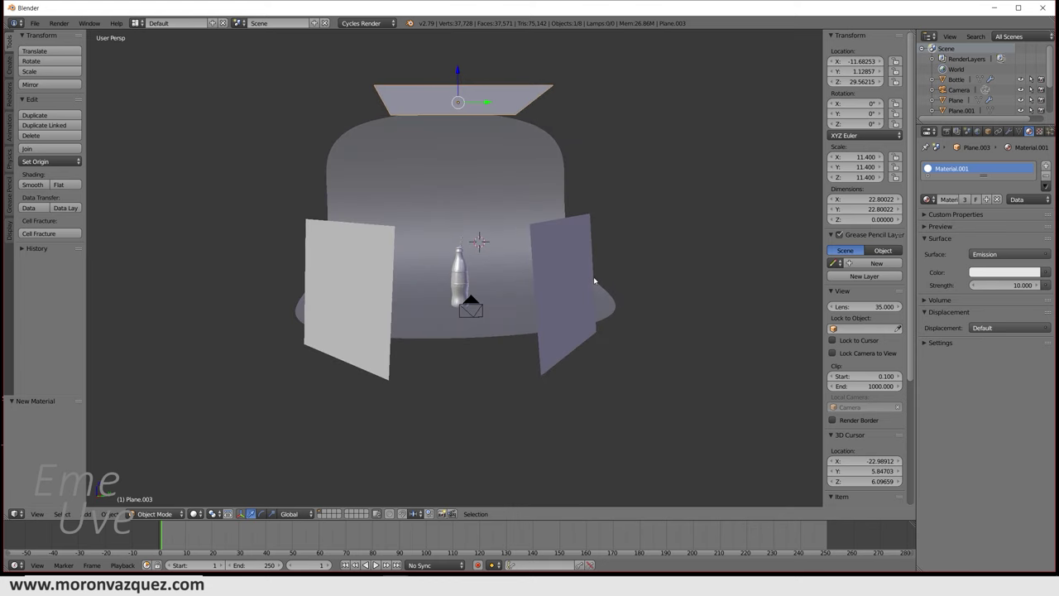
Preview the lit scene in Cycles rendered shading through the scene camera.
key("shift+z")
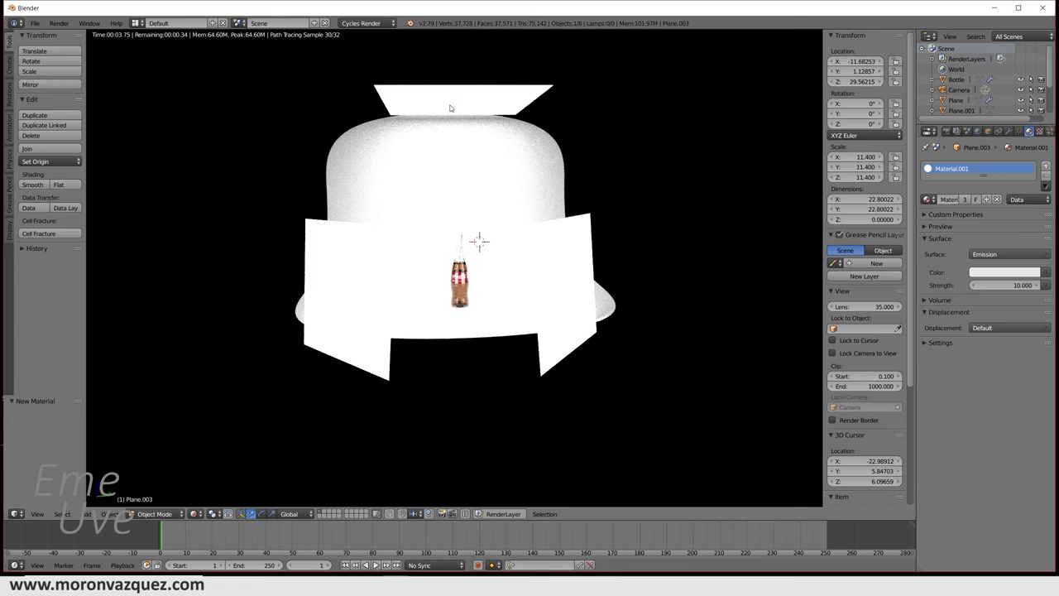
key("shift+z")
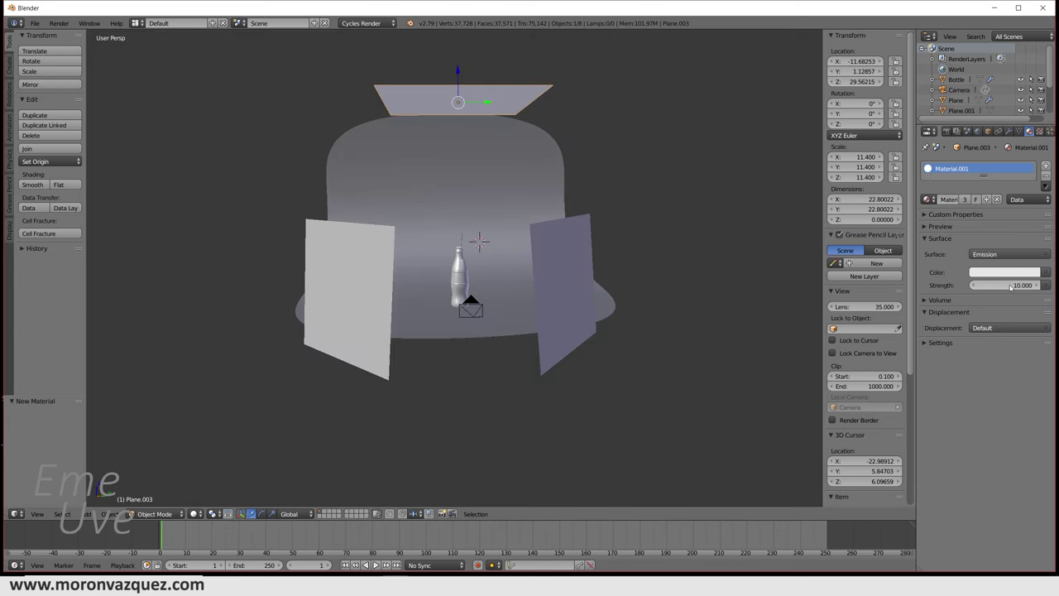
key("shift+z")
scroll(574, 237, "up", 2)
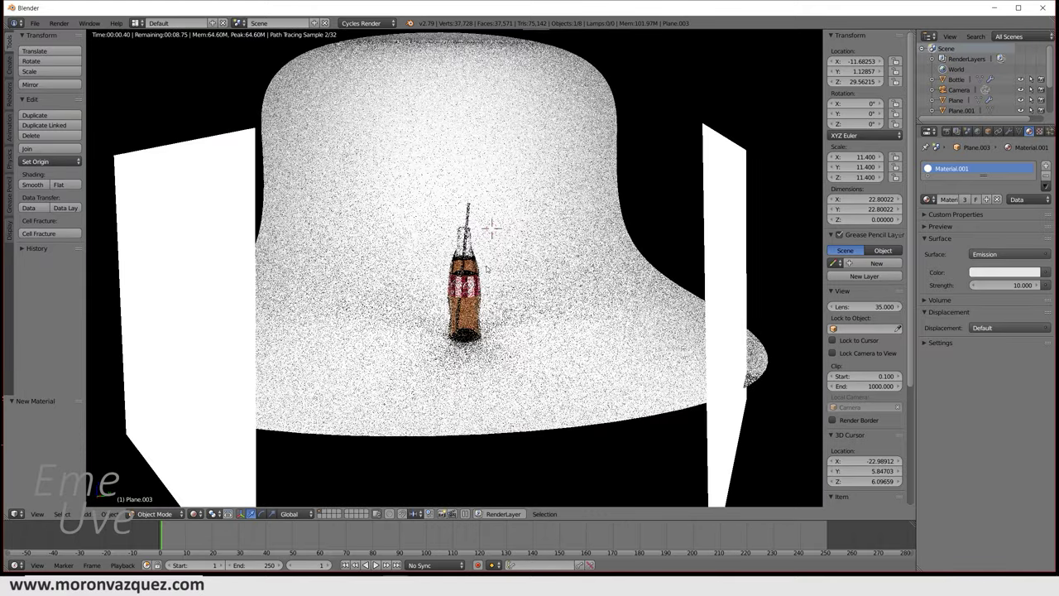
key("KP_0")
Zoom in and raise the light panels' emission strength from 3.9 to about 5.1.
scroll(524, 295, "up", 3)
scroll(507, 240, "up", 2)
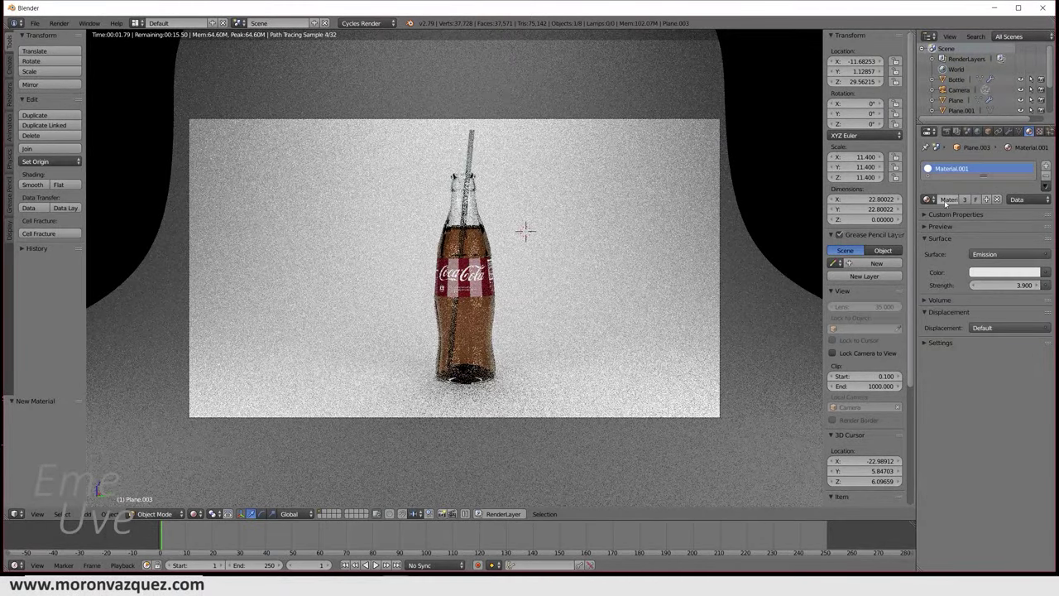
left_click_drag(1006, 285, 1026, 286)
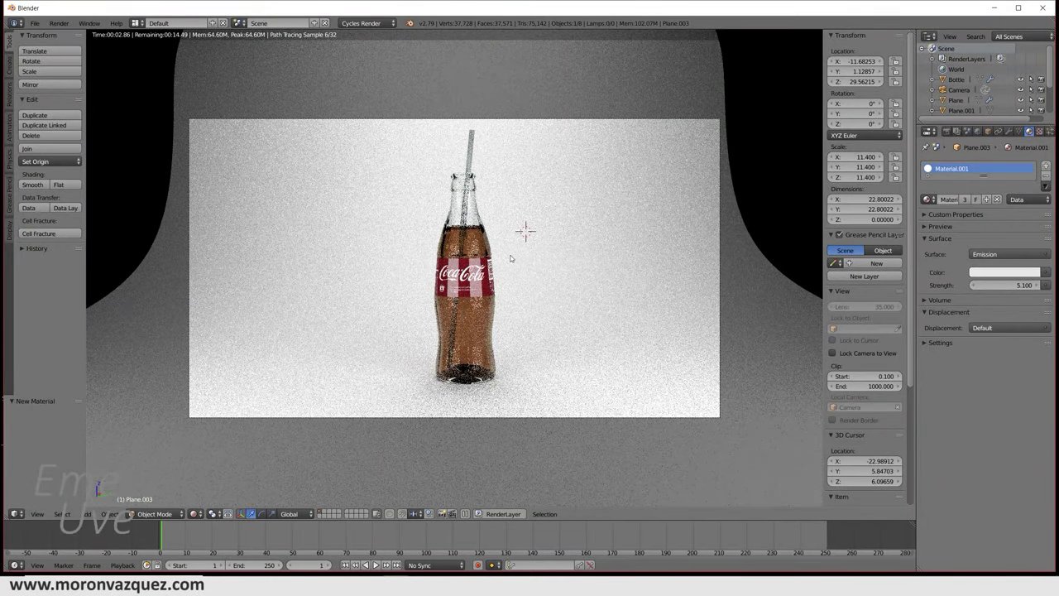
left_click_drag(1035, 285, 1019, 285)
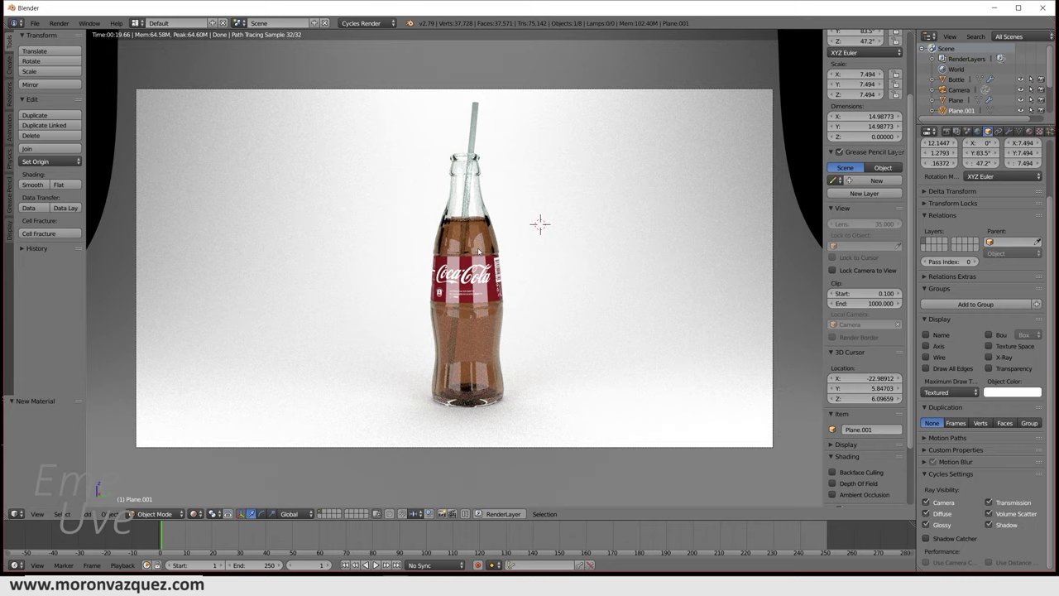
Switch briefly to solid shading, then back to the Cycles rendered preview.
scroll(608, 171, "down", 5)
scroll(608, 172, "down", 2)
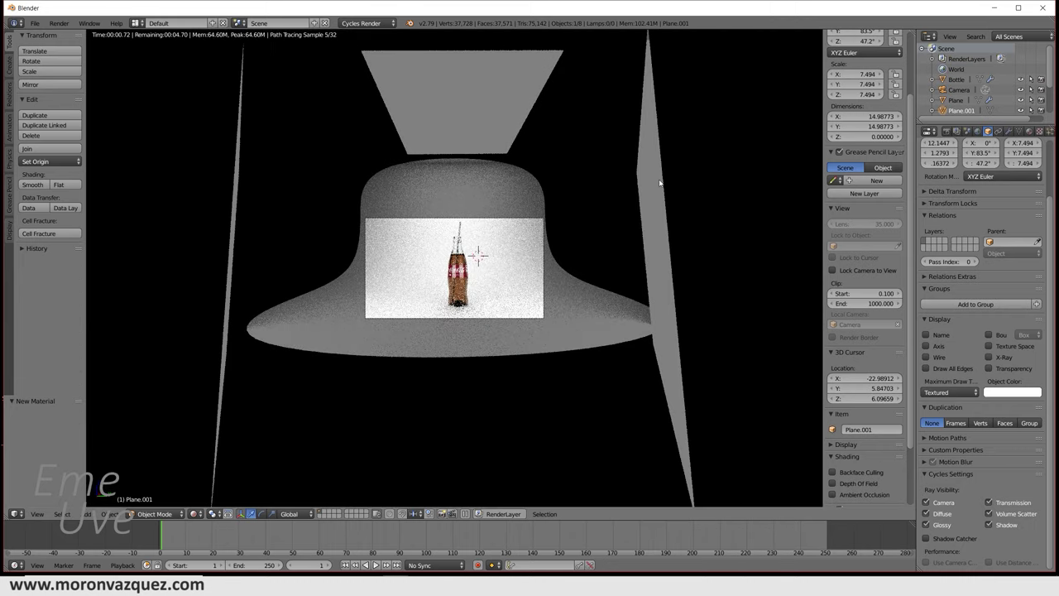
key("shift+z")
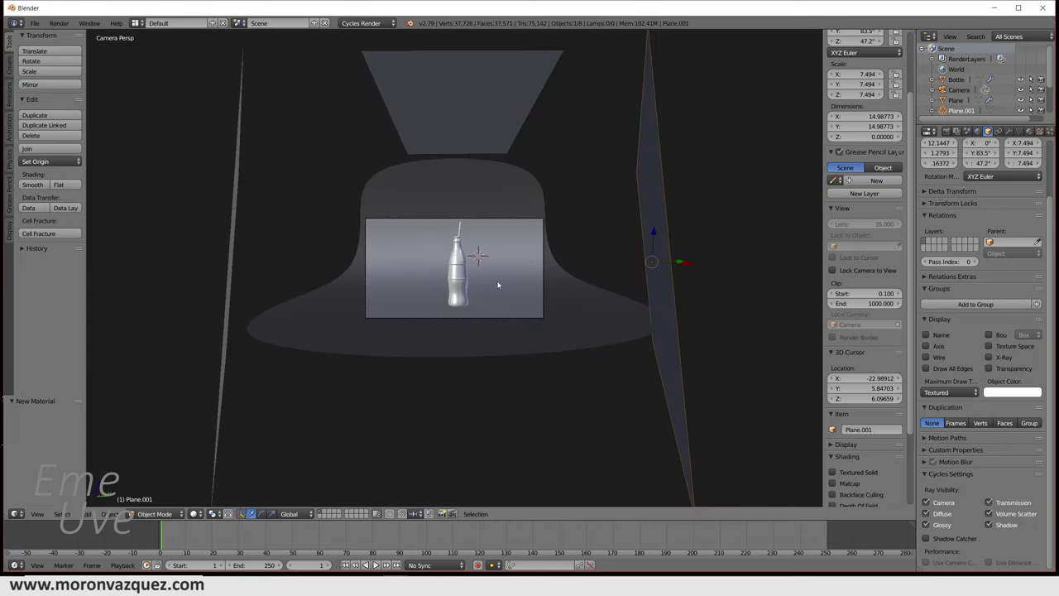
key("shift+z")
scroll(500, 285, "up", 7)
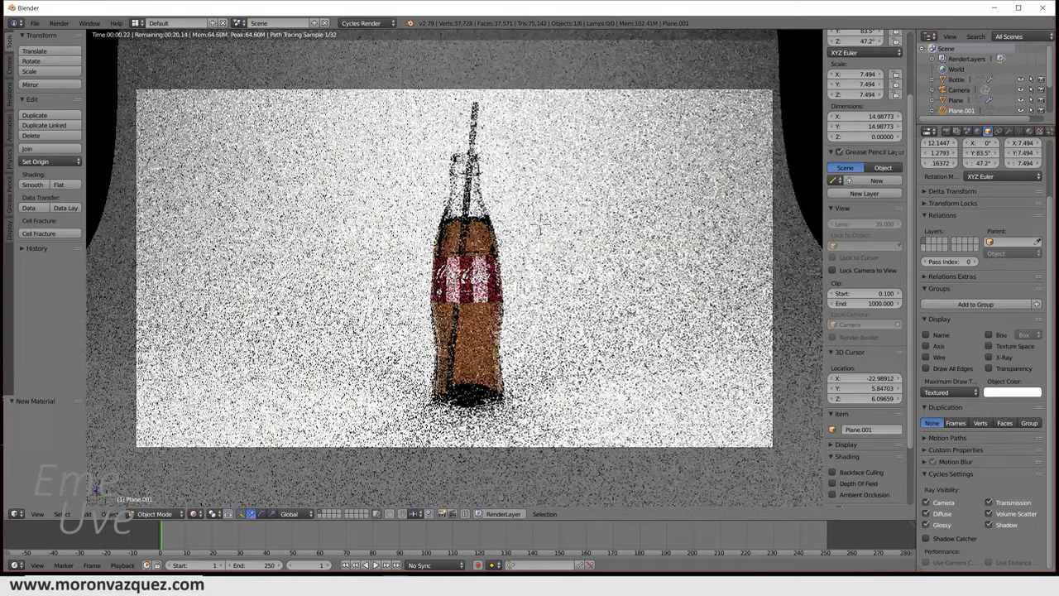
Untick Glossy under Ray Visibility in Plane.001's Cycles object settings.
left_click(1019, 131)
left_click(988, 131)
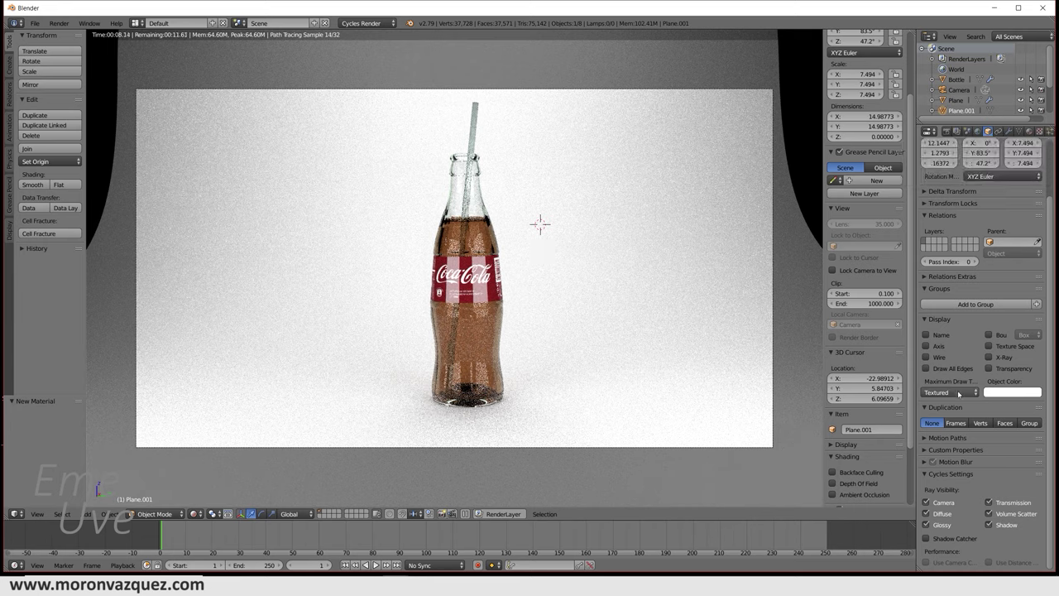
left_click(925, 475)
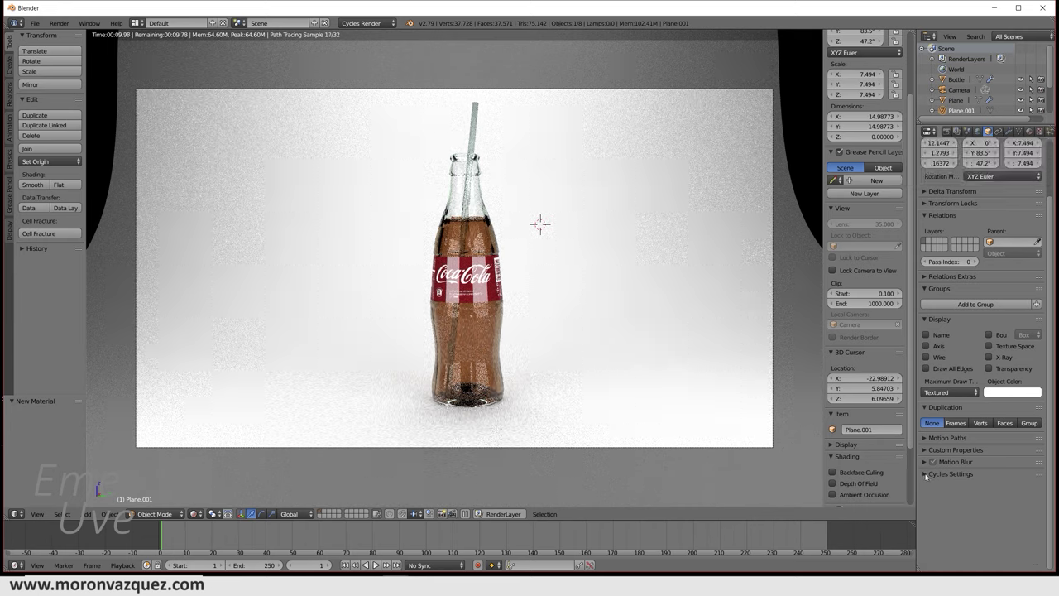
left_click(924, 476)
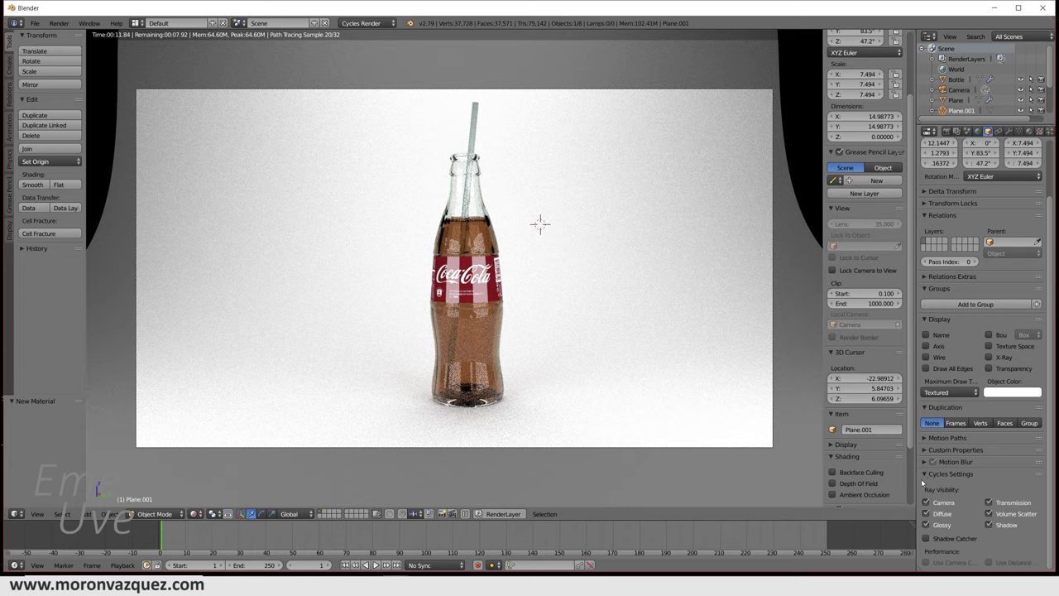
left_click(927, 524)
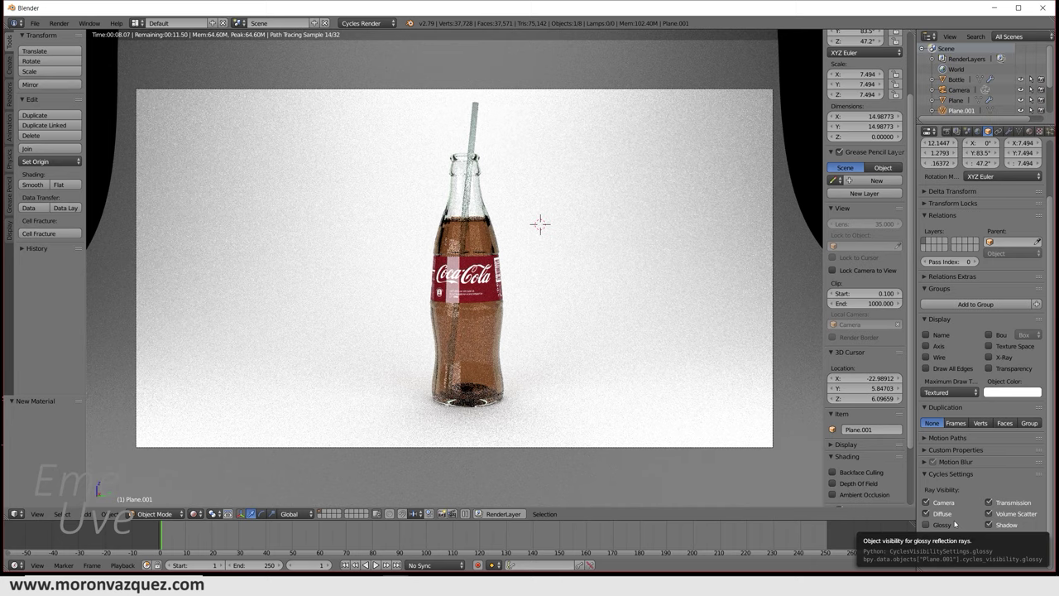
scroll(586, 235, "down", 5)
scroll(198, 237, "down", 1)
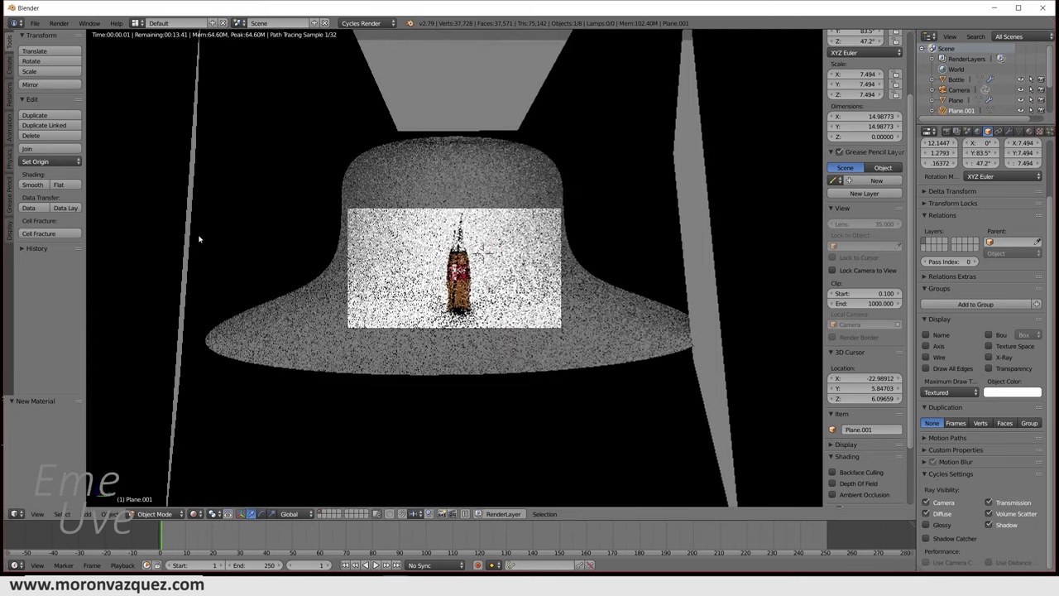
Select Plane.002 and switch off its Glossy ray visibility under Cycles Settings.
right_click(190, 230)
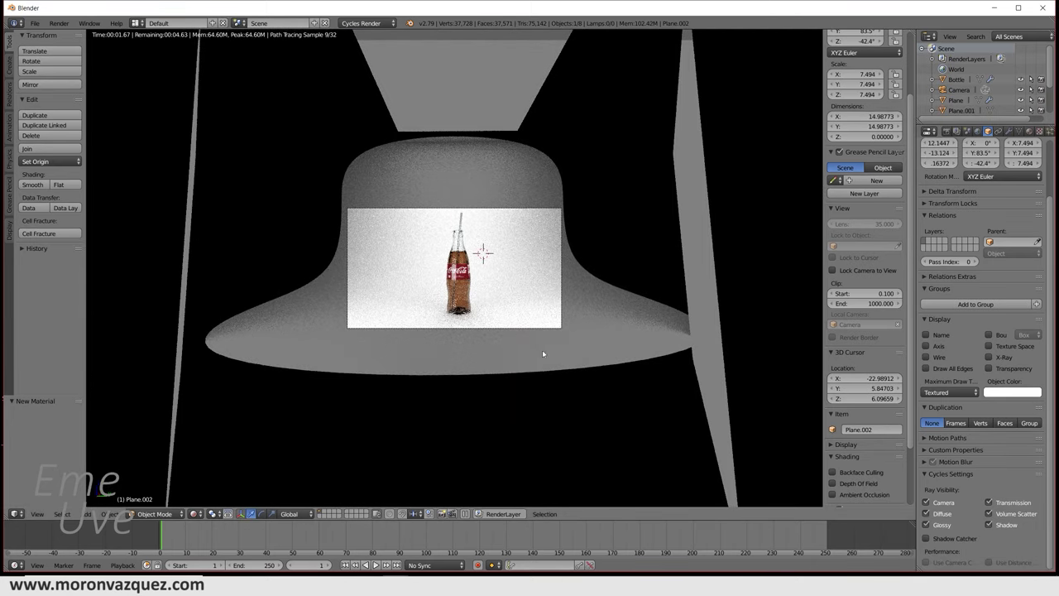
scroll(543, 354, "up", 5)
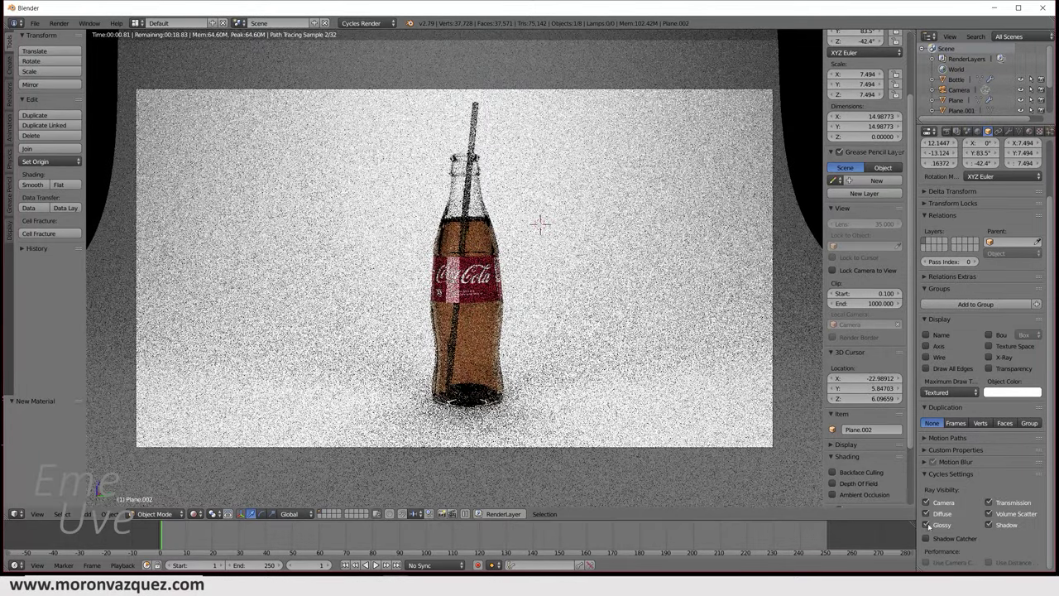
left_click(926, 524)
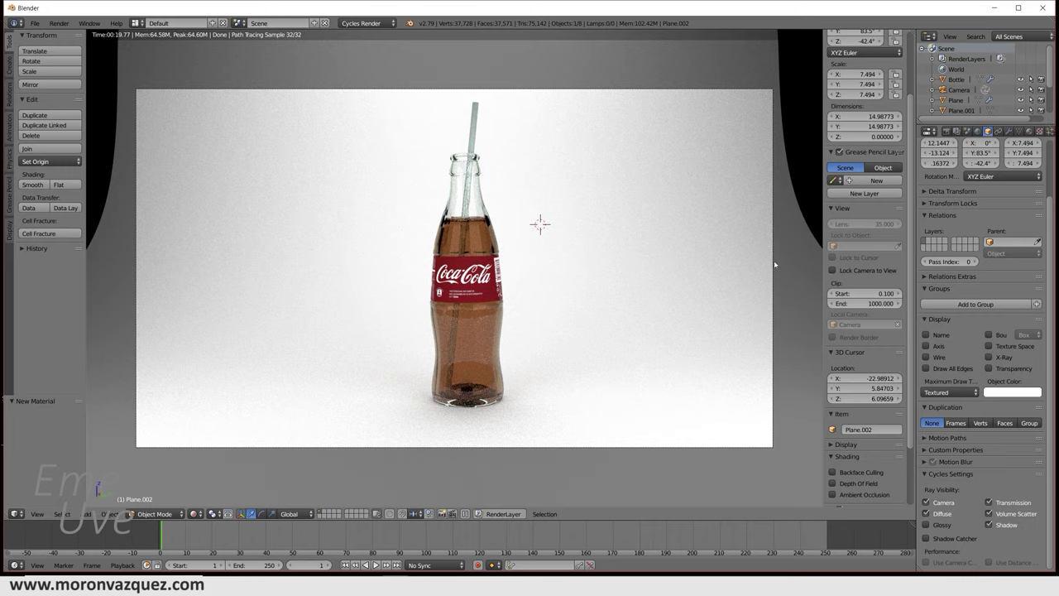
left_click(926, 525)
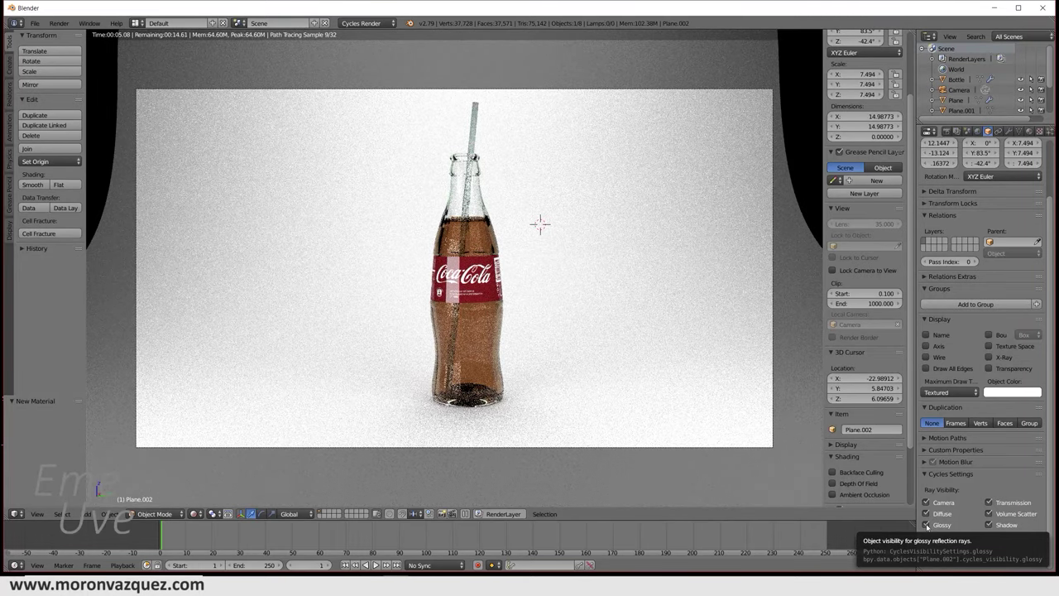
left_click(926, 525)
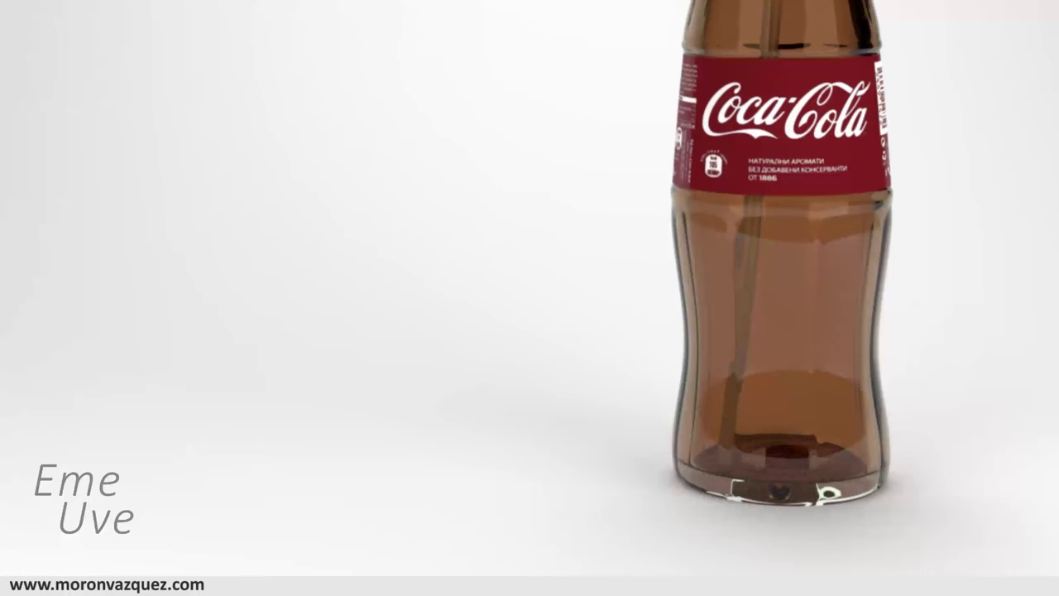